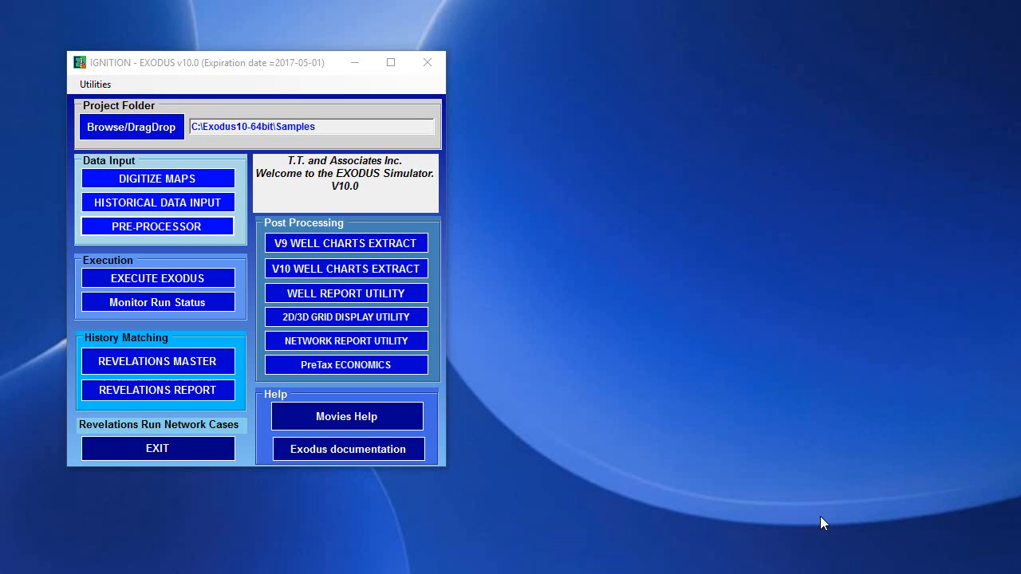
# Start another instance of the Pre-Processor and load the recent data file waterfloodv42.dat from the Samples folder
pyautogui.click(194, 231)
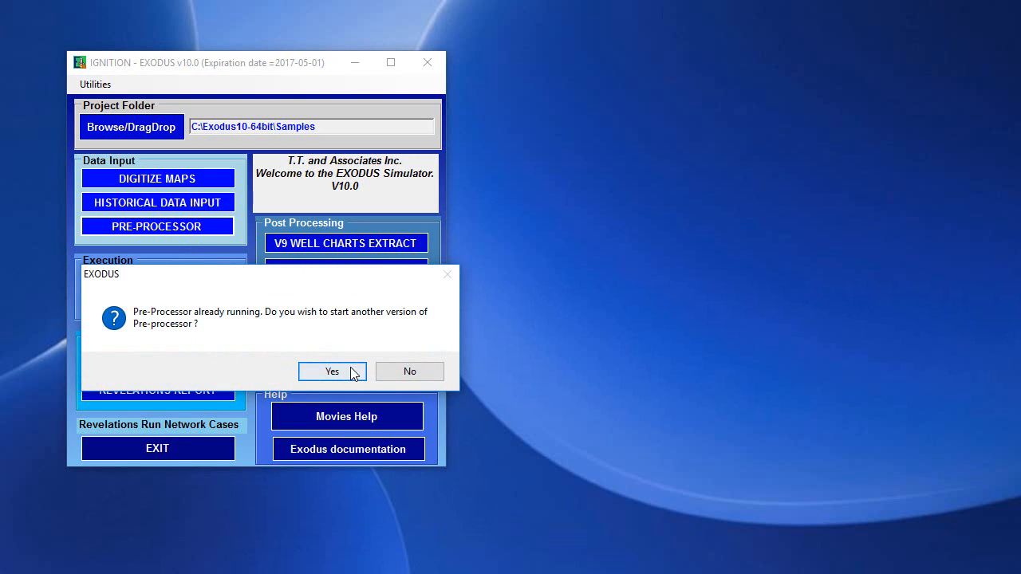
pyautogui.click(346, 372)
pyautogui.click(177, 191)
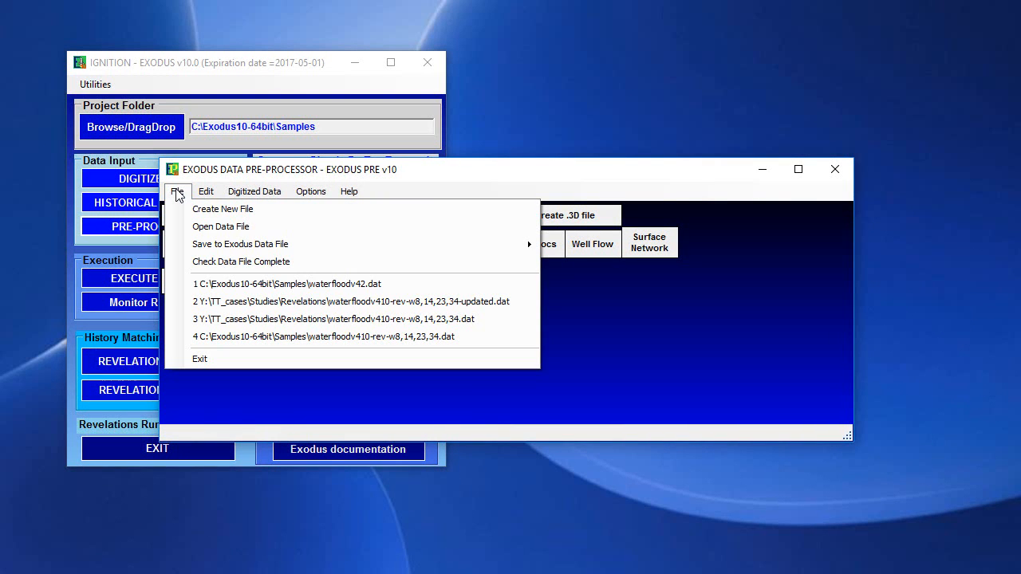
pyautogui.click(365, 286)
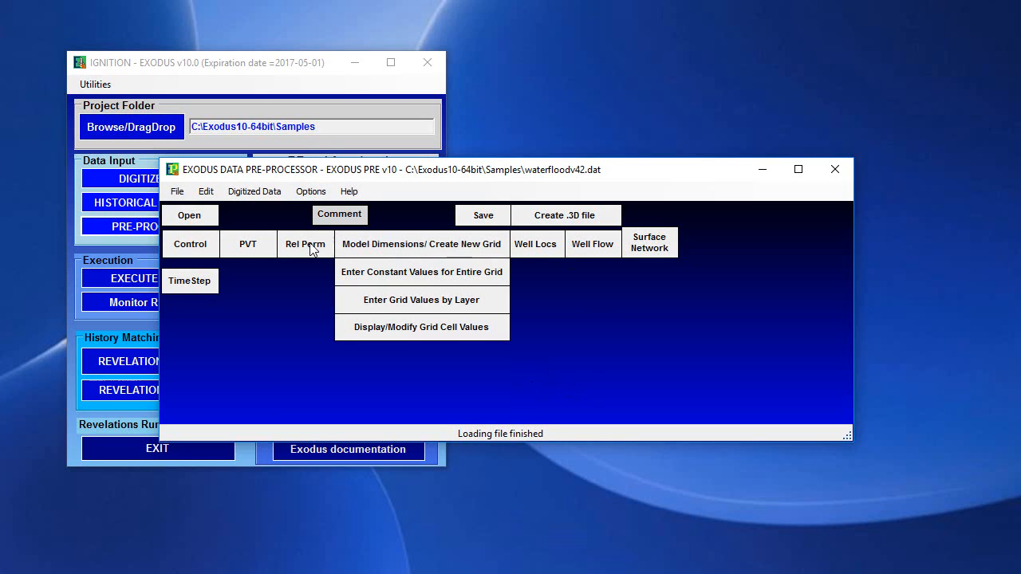
# Bring up the Historical Well Data form and restrict its well list to wells with historical data
pyautogui.click(206, 192)
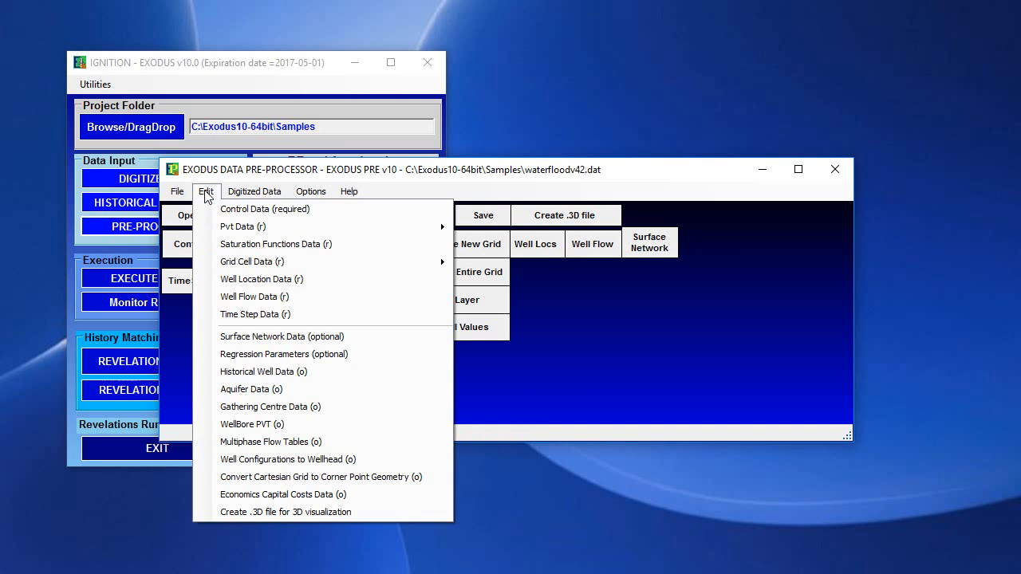
pyautogui.click(281, 372)
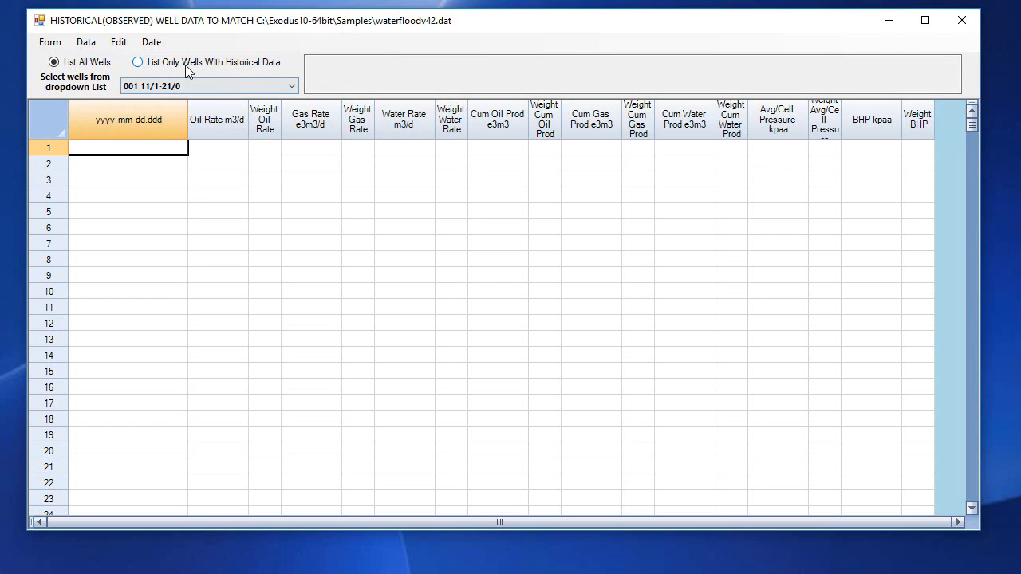
pyautogui.click(140, 62)
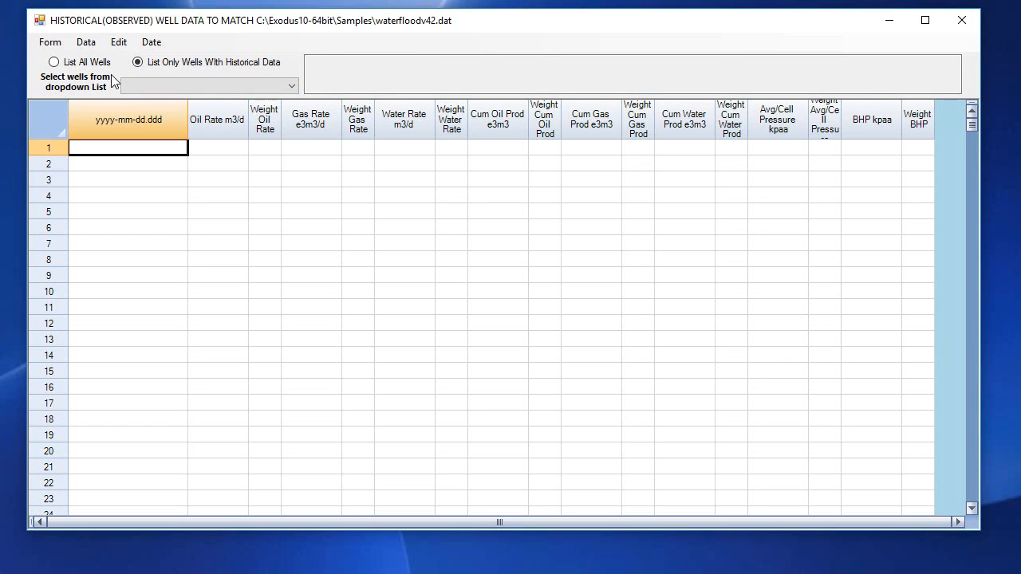
# Load the historical production data file waterflooddemo.HIS for import
pyautogui.click(85, 42)
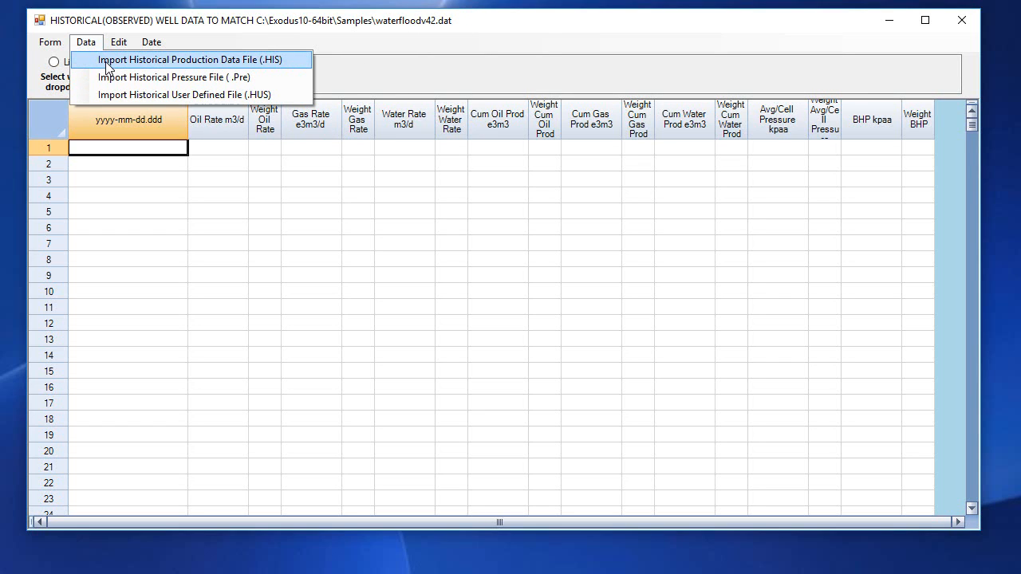
pyautogui.click(108, 62)
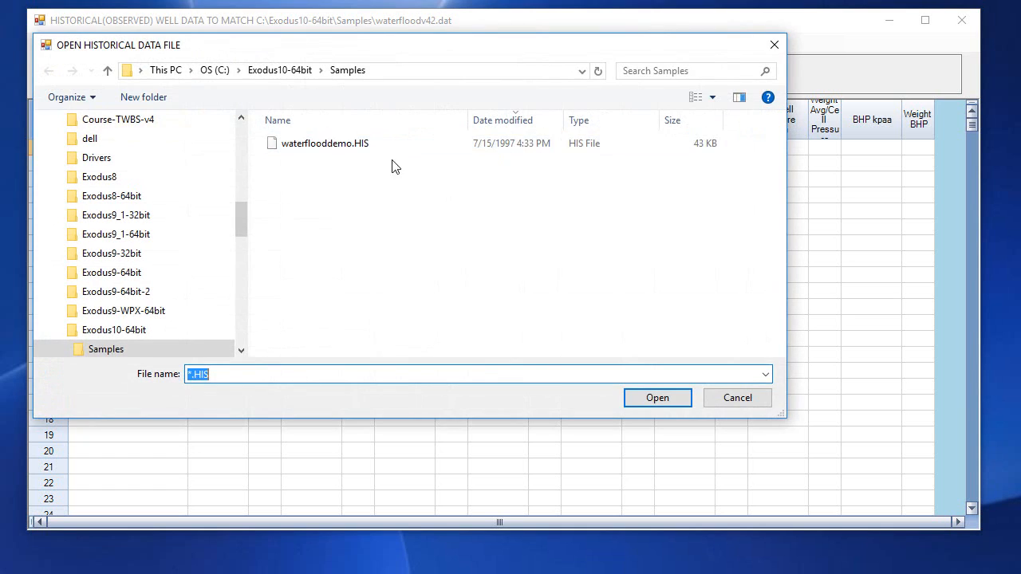
pyautogui.moveTo(361, 53); pyautogui.dragTo(366, 139)
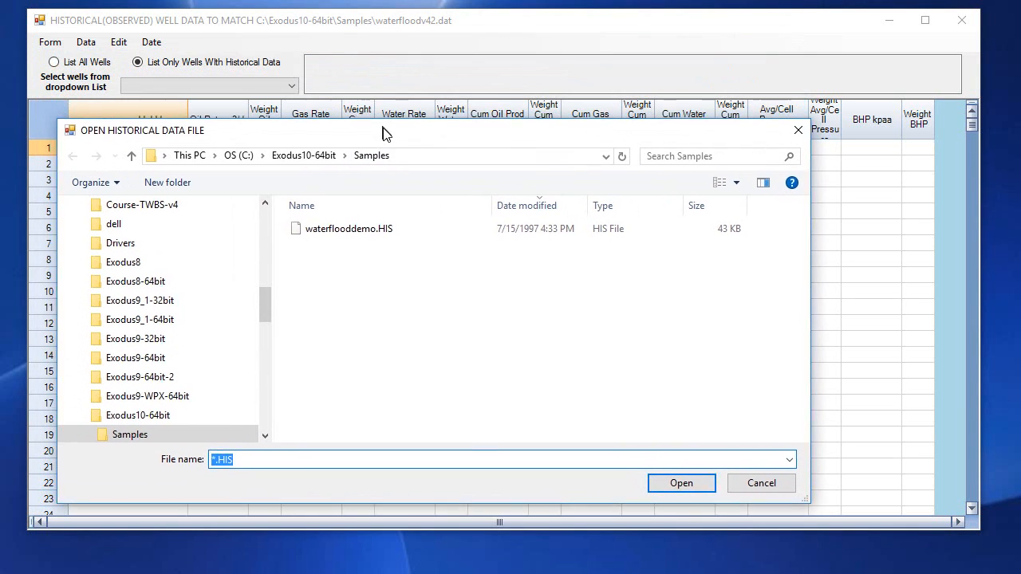
pyautogui.doubleClick(379, 237)
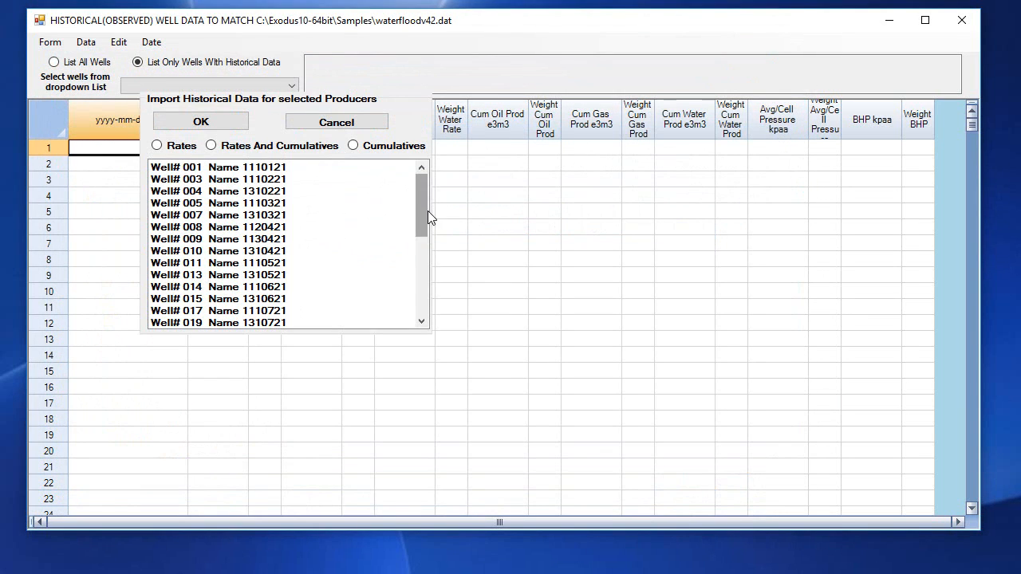
# Select producers 008, 014, 023 and 034 for the historical data import
pyautogui.moveTo(428, 211)
pyautogui.mouseDown()
pyautogui.moveTo(438, 271)
pyautogui.moveTo(424, 197)
pyautogui.mouseUp()
pyautogui.click(243, 231)
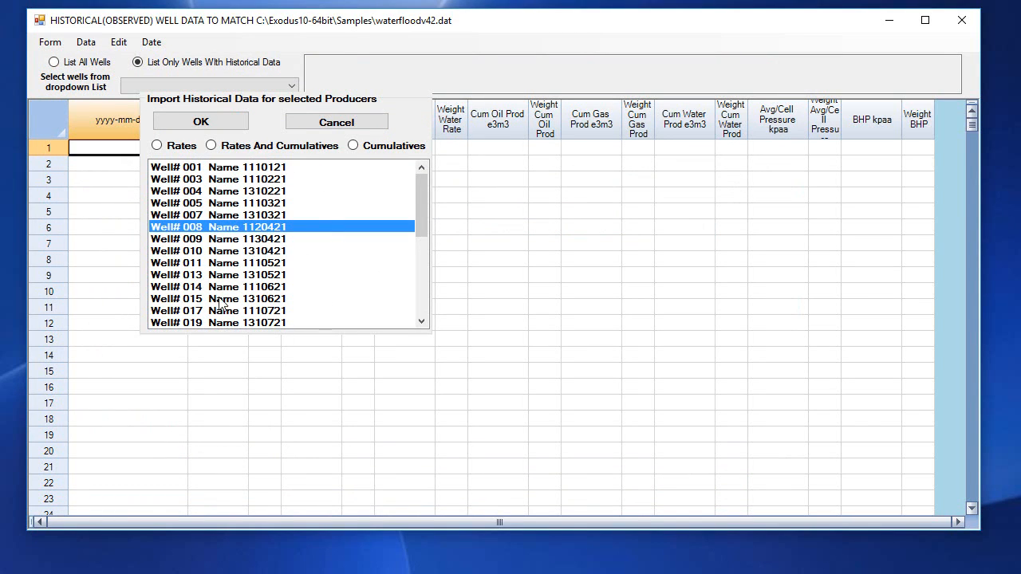
pyautogui.click(213, 288)
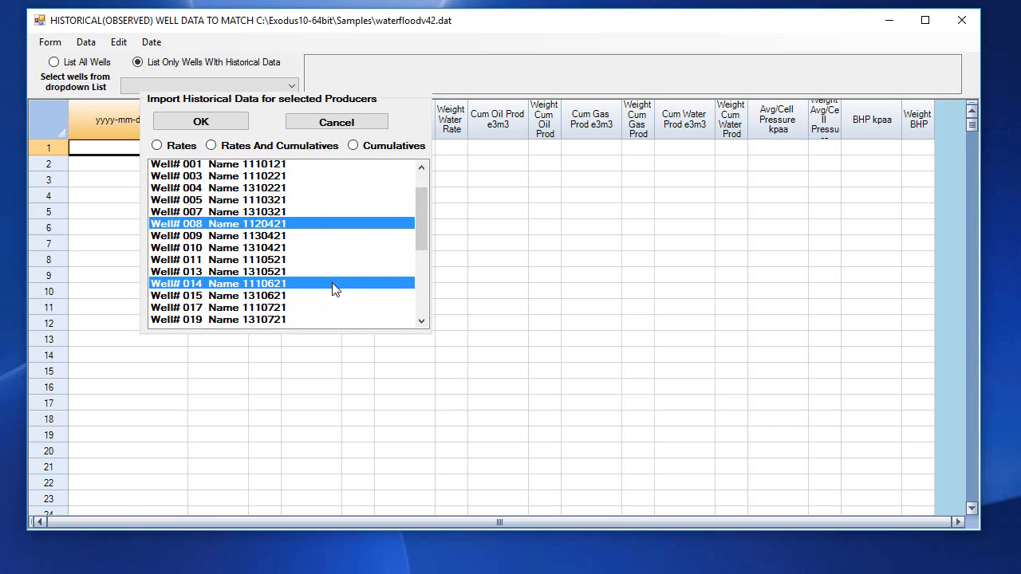
pyautogui.scroll(-4, 333, 291)
pyautogui.click(205, 215)
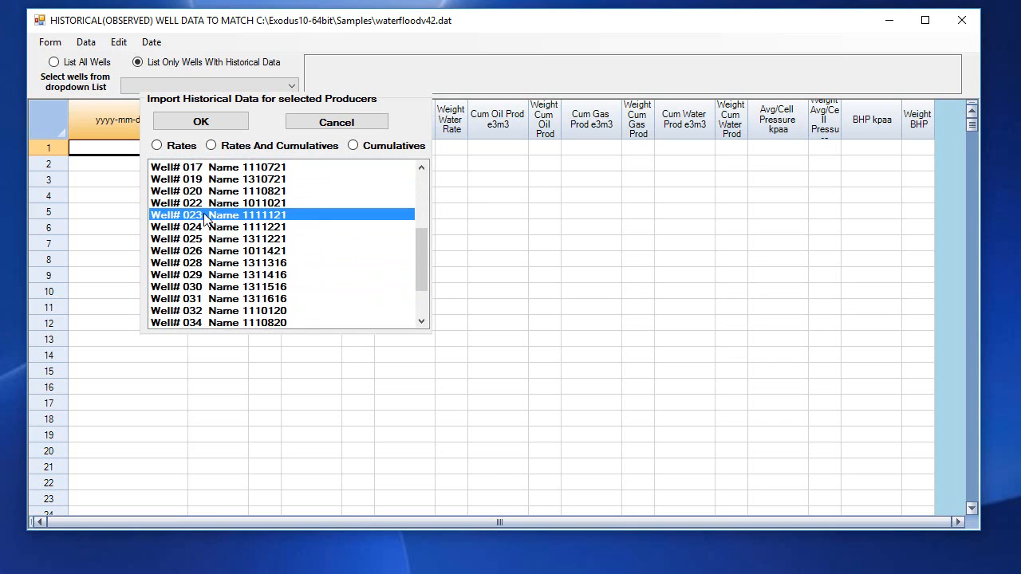
pyautogui.moveTo(418, 263); pyautogui.dragTo(399, 167)
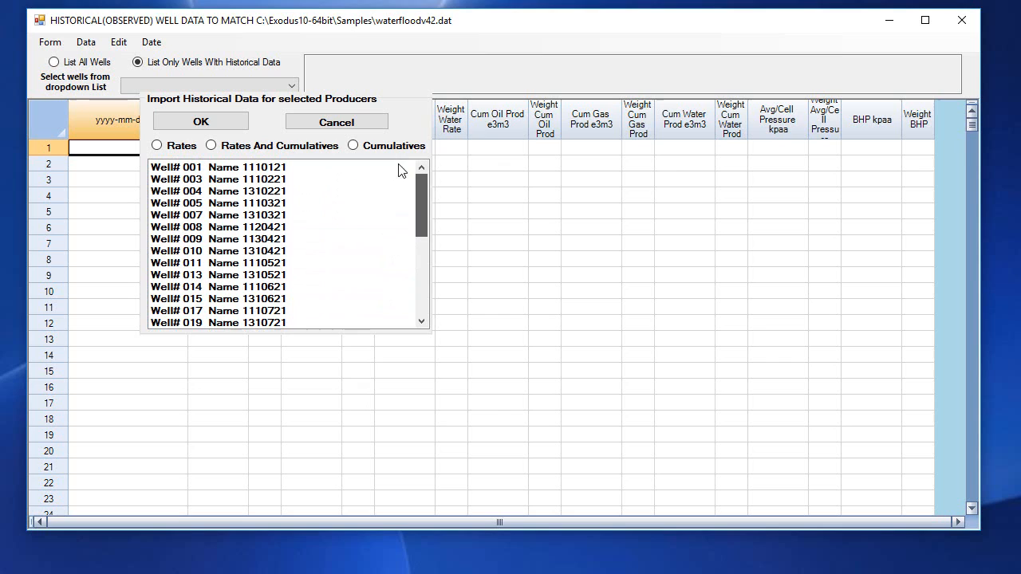
pyautogui.click(209, 228)
pyautogui.moveTo(422, 221); pyautogui.dragTo(424, 253)
pyautogui.click(203, 215)
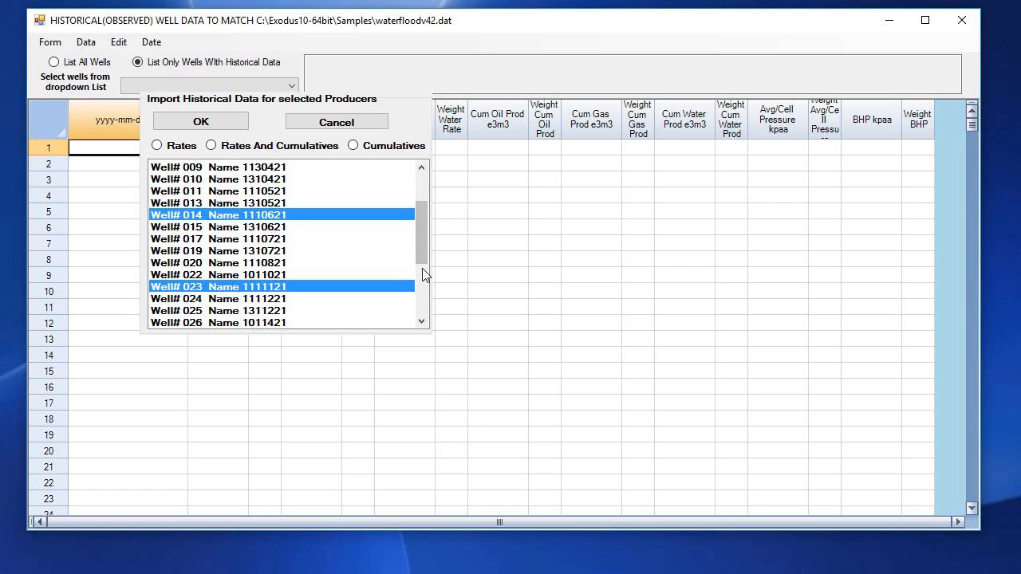
pyautogui.moveTo(422, 273); pyautogui.dragTo(431, 308)
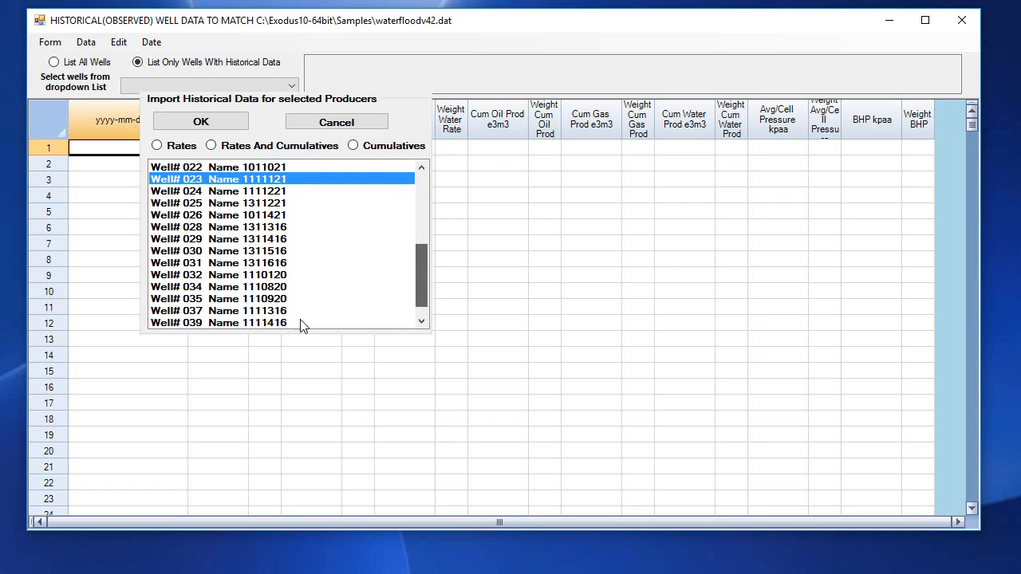
pyautogui.click(270, 291)
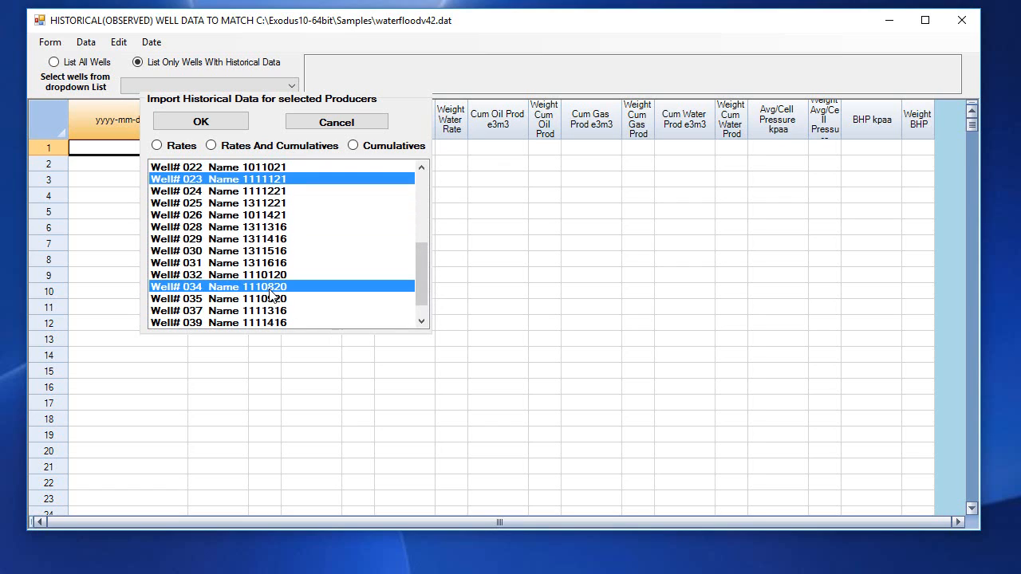
# Import only the rates for the selected producers and look through the imported rows
pyautogui.click(169, 148)
pyautogui.click(213, 126)
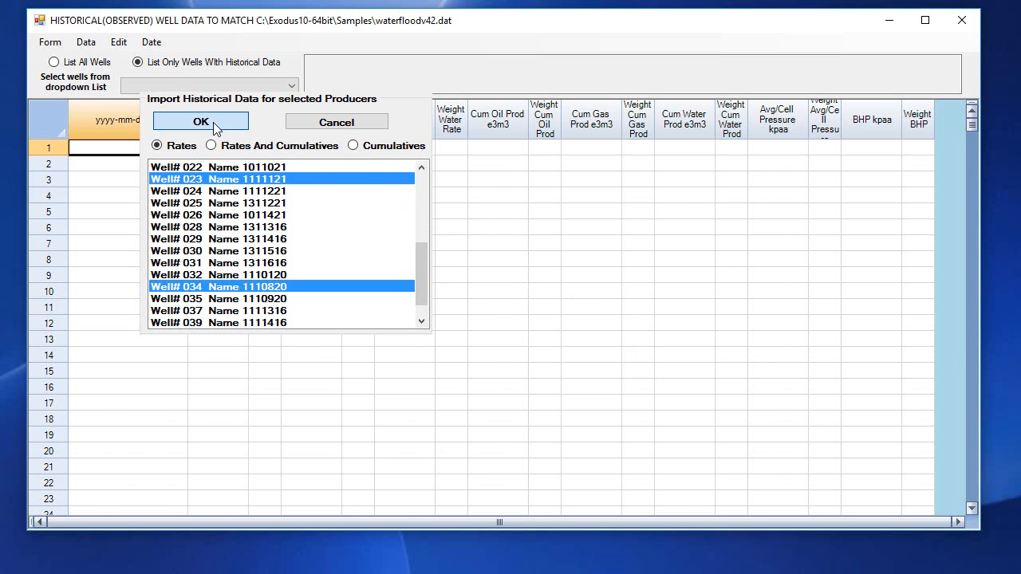
pyautogui.scroll(-4, 303, 194)
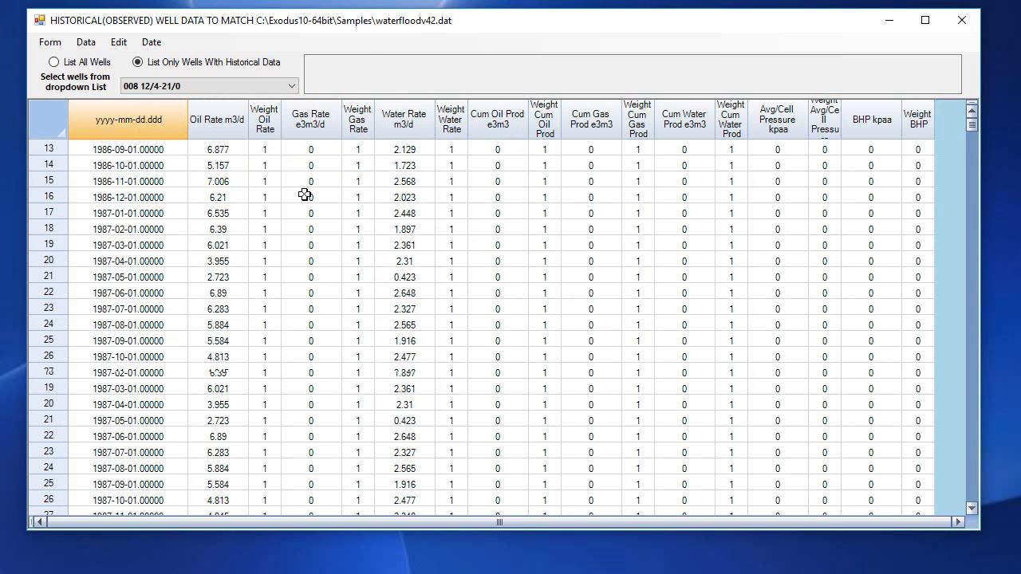
pyautogui.scroll(4, 272, 161)
# Set the Weight Oil Rate to 100 for the entire column of well 023 11/11-21/0
pyautogui.click(287, 86)
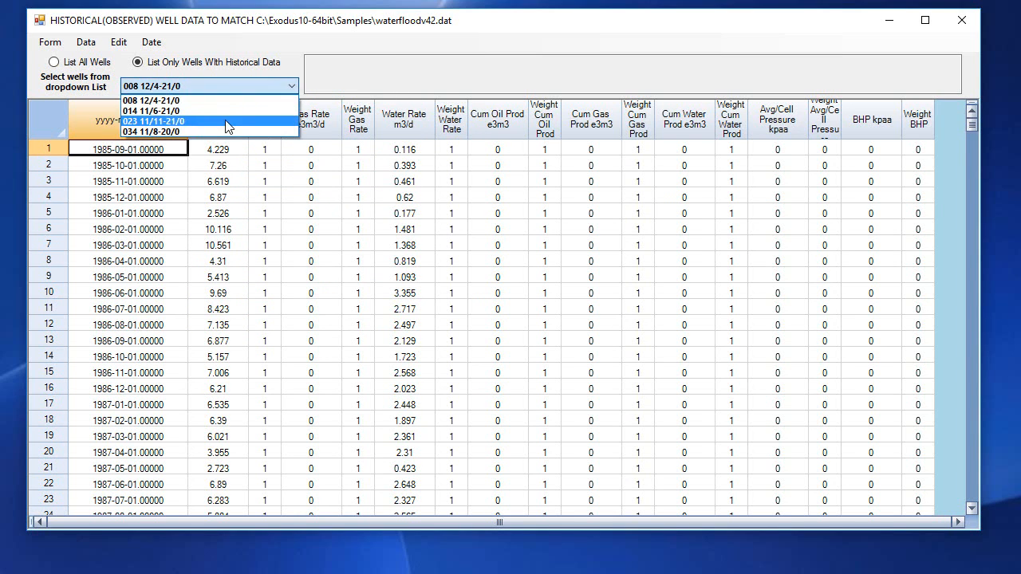
pyautogui.click(172, 121)
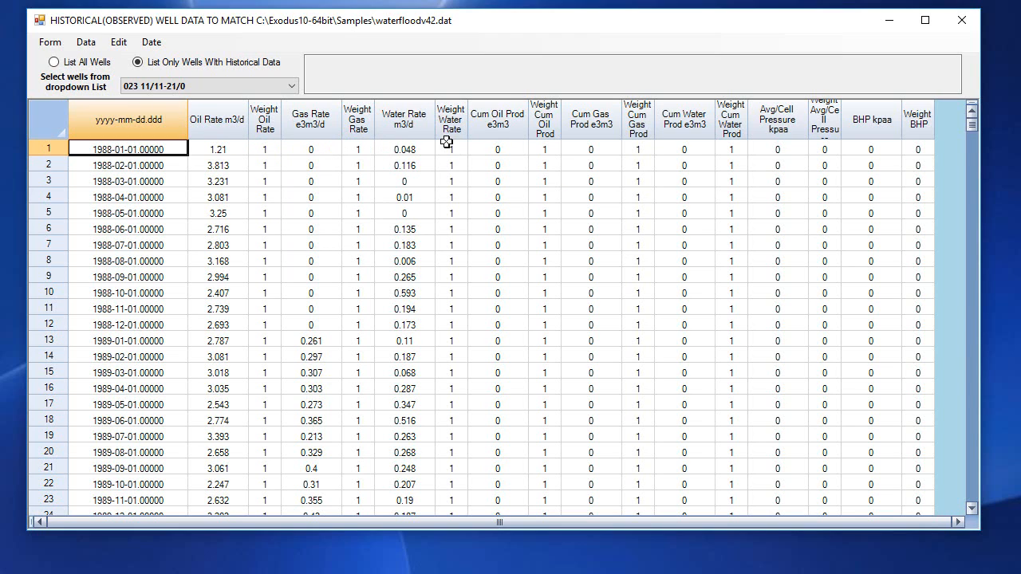
pyautogui.click(269, 148)
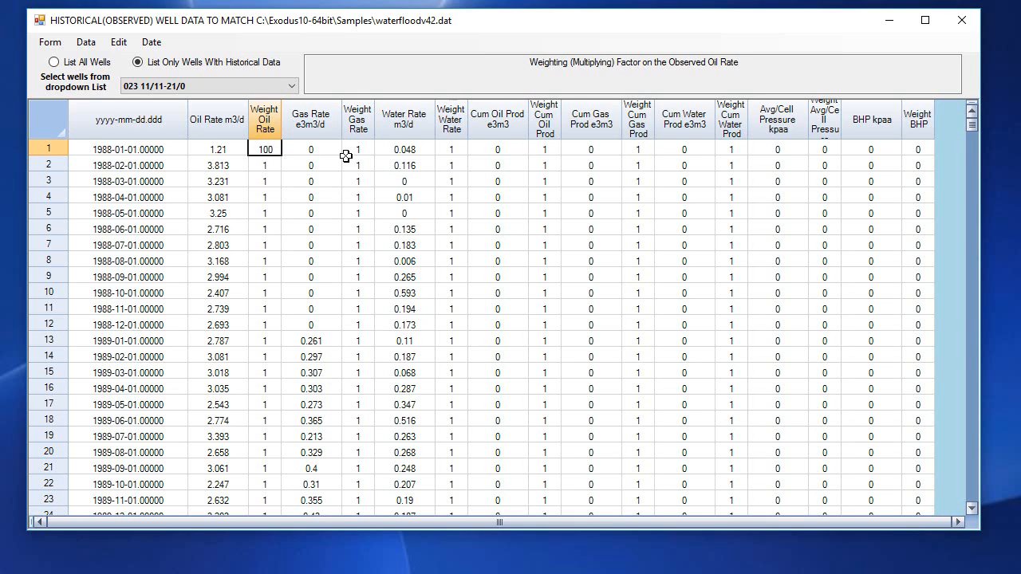
pyautogui.write('100')
pyautogui.click(273, 193)
pyautogui.moveTo(274, 149)
pyautogui.mouseDown()
pyautogui.moveTo(268, 485)
pyautogui.moveTo(257, 234)
pyautogui.moveTo(272, 154)
pyautogui.mouseUp()
pyautogui.click(120, 43)
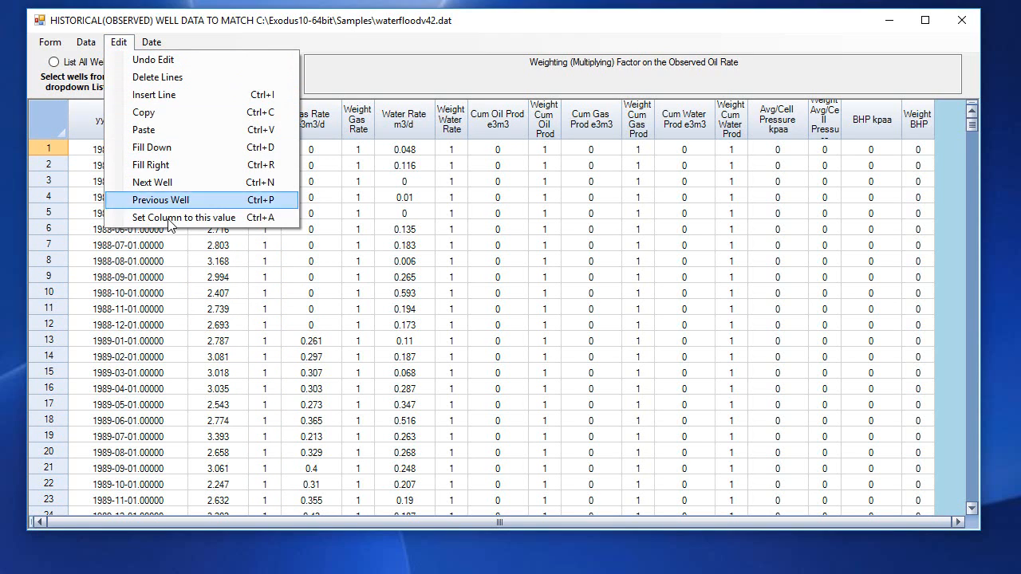
pyautogui.click(206, 217)
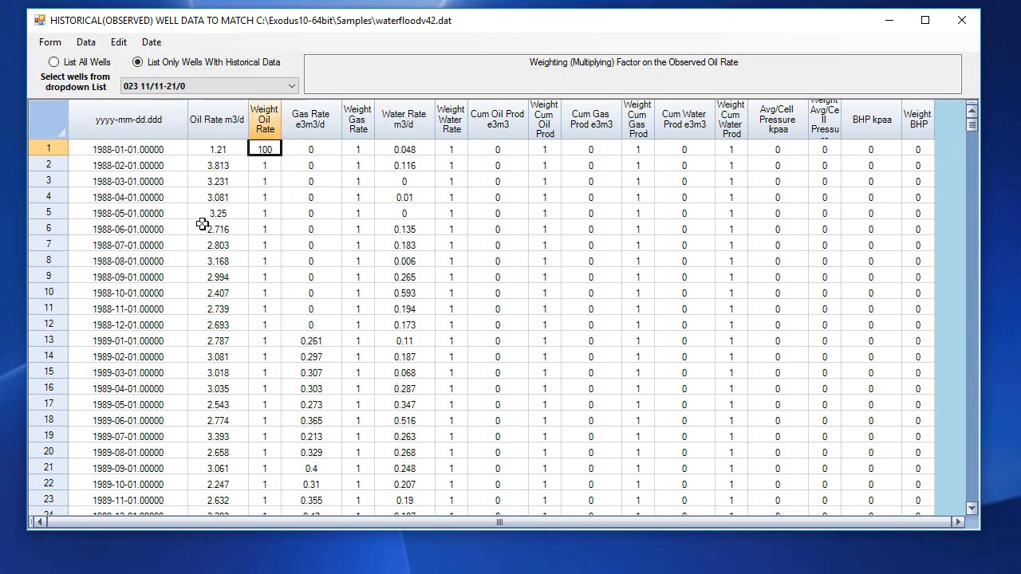
pyautogui.scroll(-20, 243, 433)
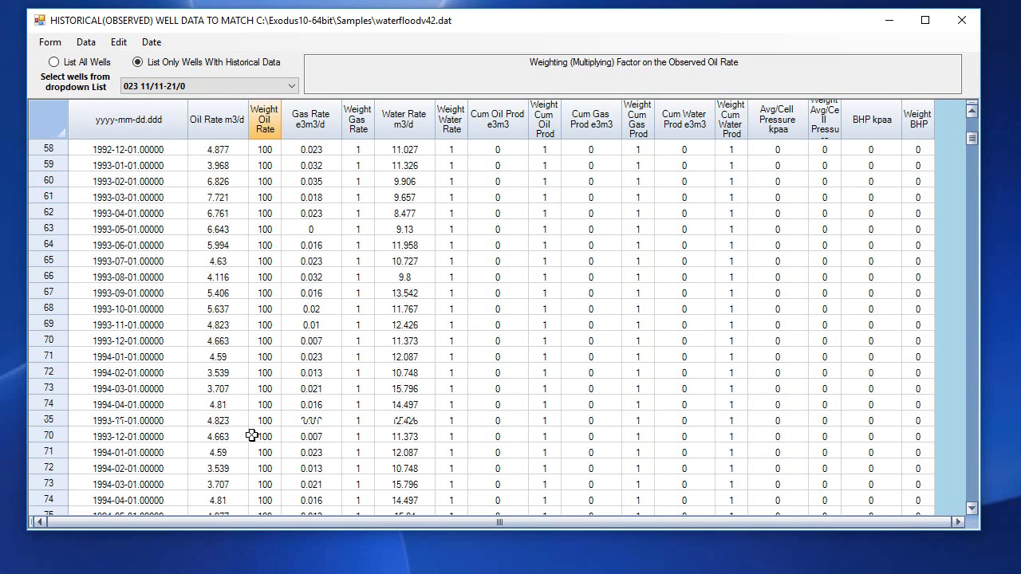
pyautogui.scroll(20, 279, 357)
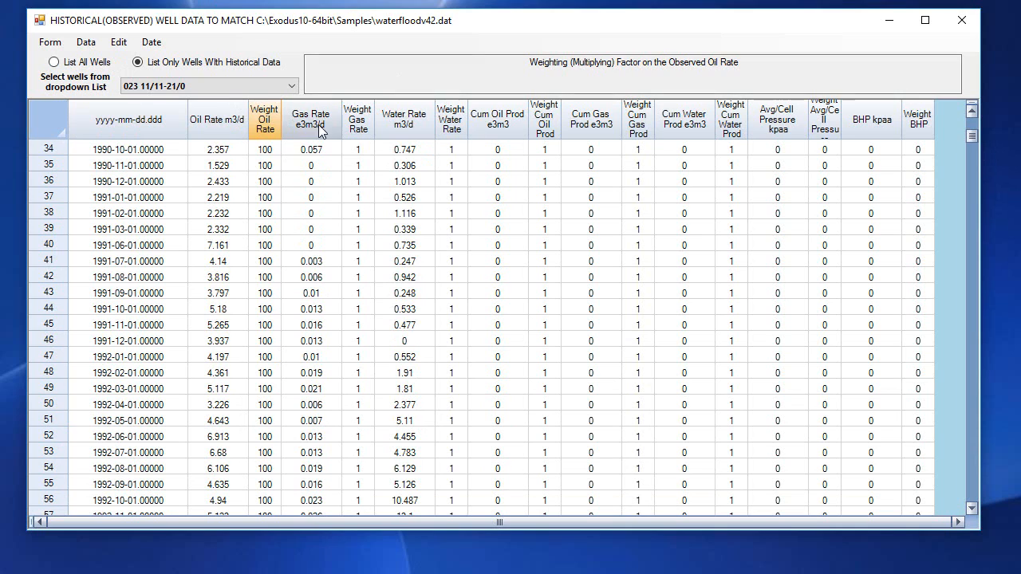
# Set the Weight Oil Rate to 100 for the entire column of well 008 12/4-21/0
pyautogui.click(292, 86)
pyautogui.click(244, 101)
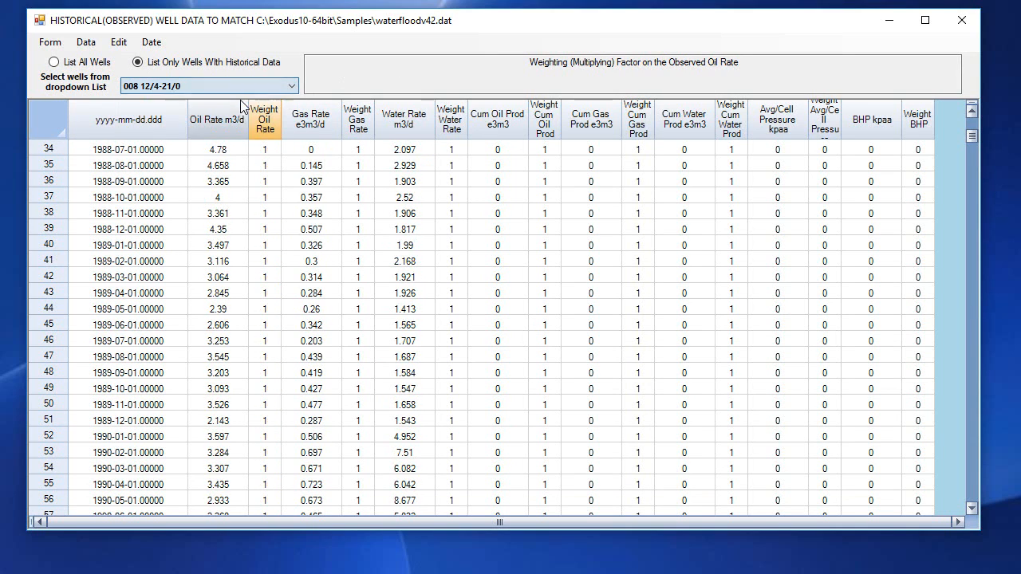
pyautogui.click(275, 148)
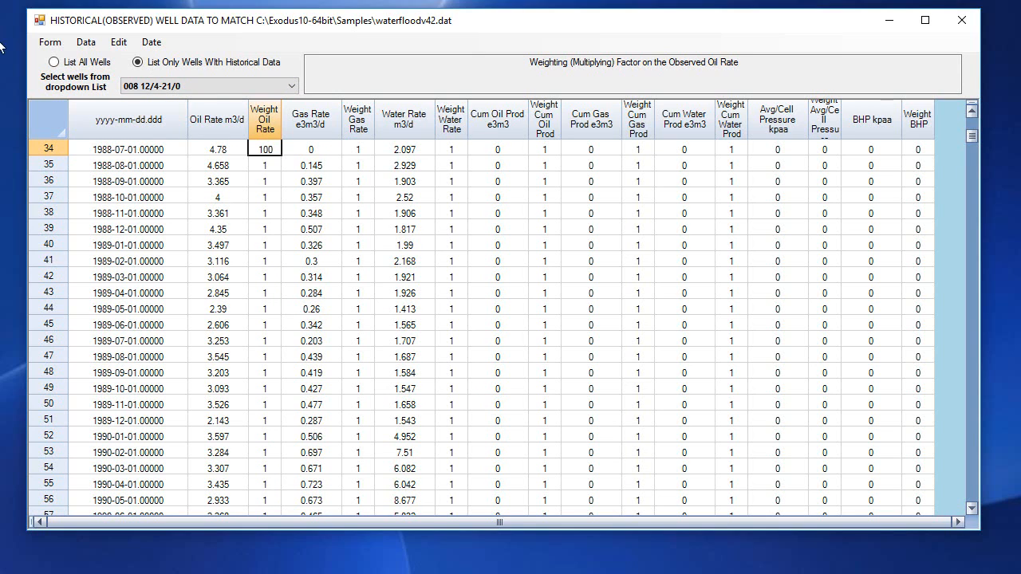
pyautogui.click(118, 42)
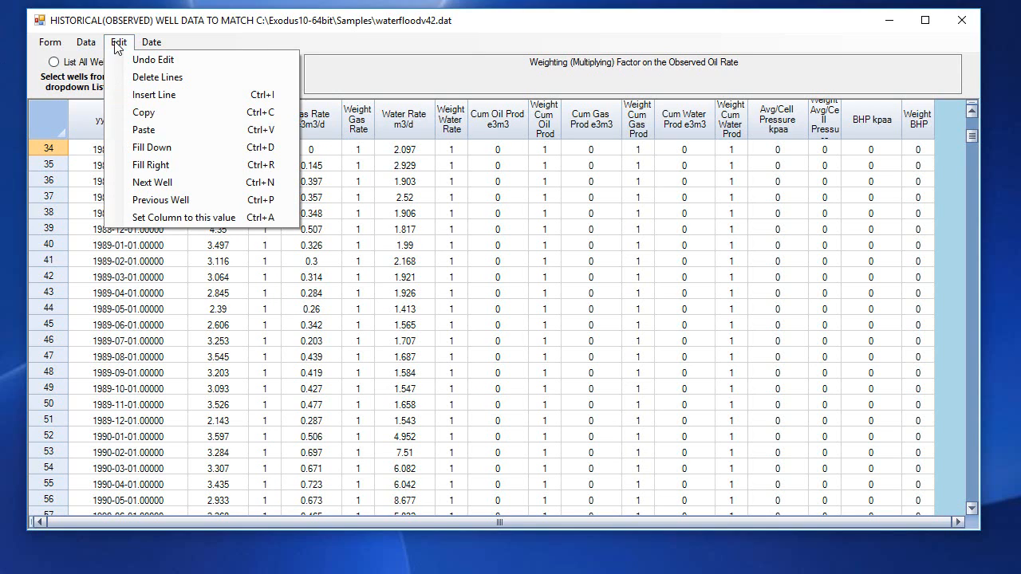
pyautogui.click(268, 219)
pyautogui.scroll(-20, 334, 327)
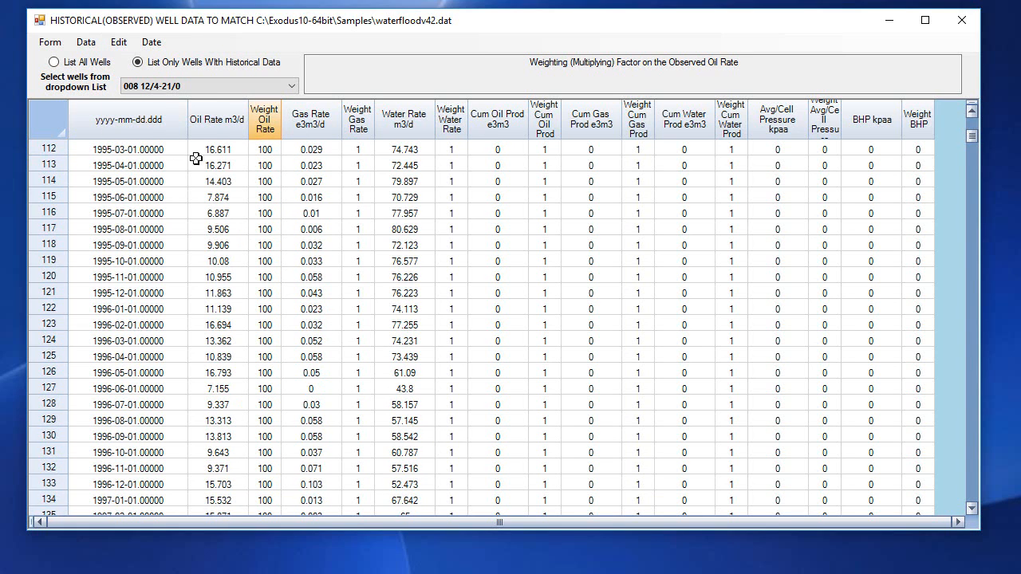
# Set the Weight Oil Rate to 100 for the entire column of well 014 11/6-21/0
pyautogui.click(292, 86)
pyautogui.click(236, 119)
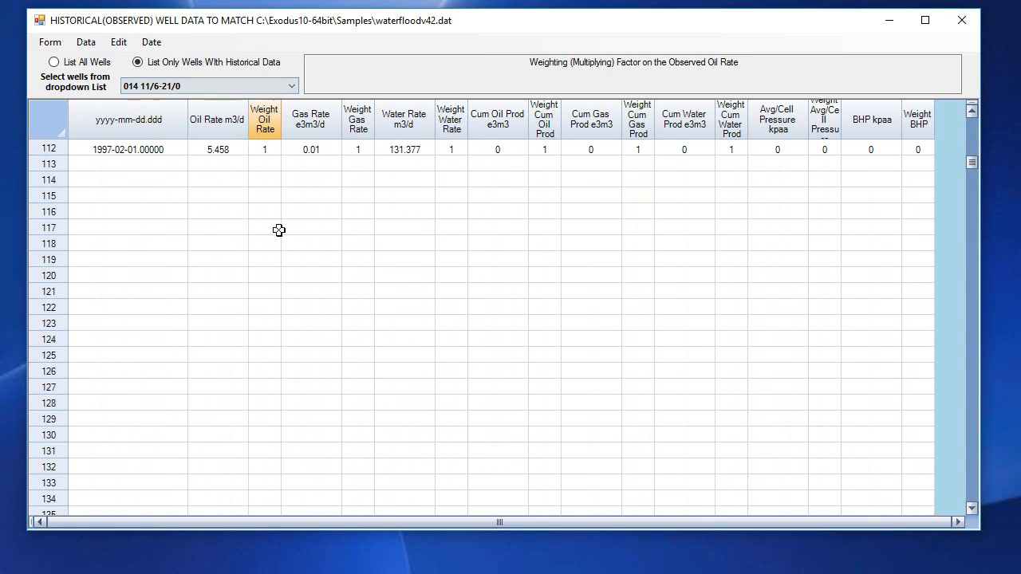
pyautogui.scroll(16, 270, 147)
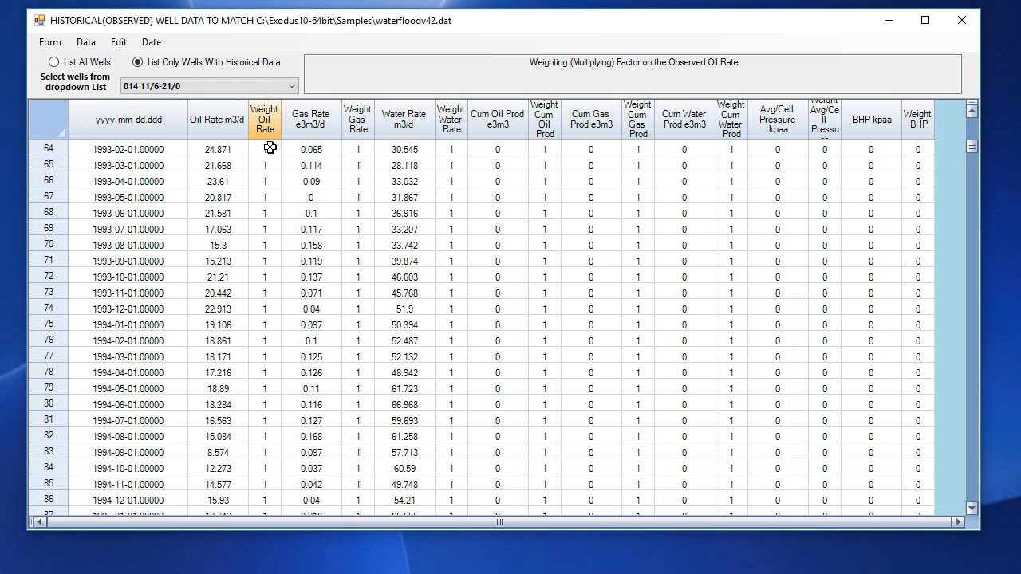
pyautogui.click(264, 211)
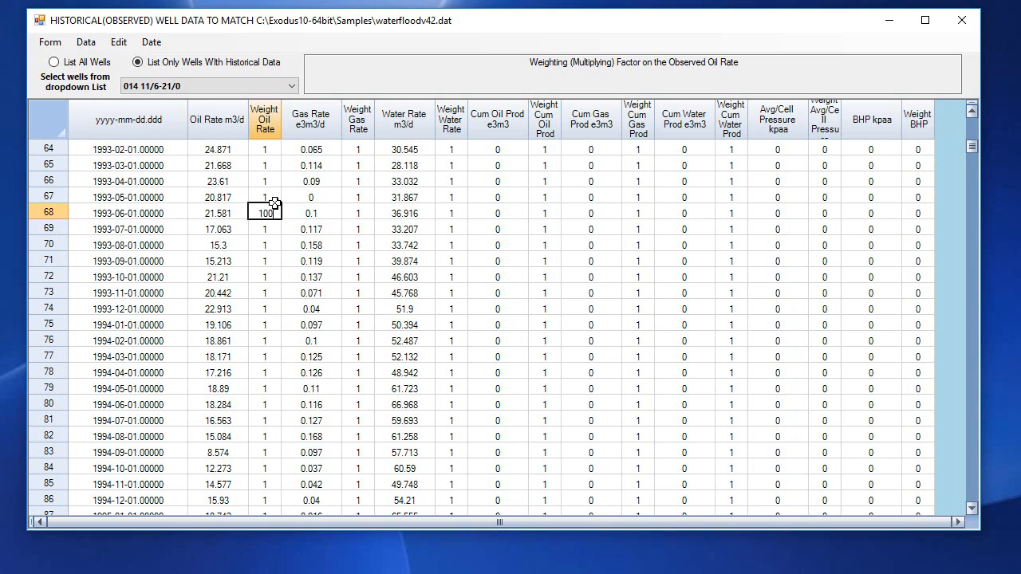
pyautogui.write('100')
pyautogui.press('Return')
pyautogui.scroll(-12, 267, 209)
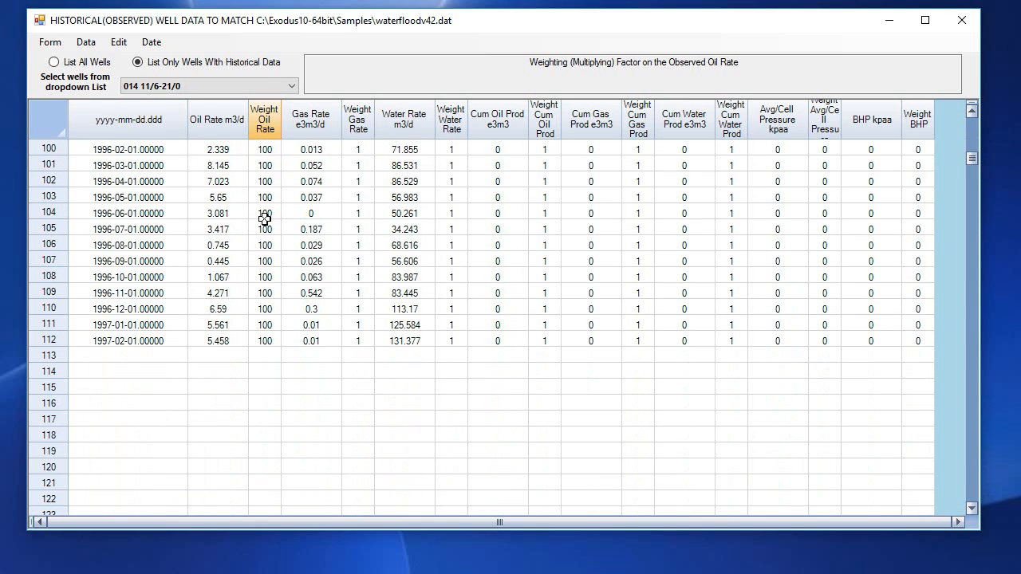
# Set the Weight Oil Rate to 100 for the entire column of well 034 11/8-20/0 and close the historical data form
pyautogui.click(292, 85)
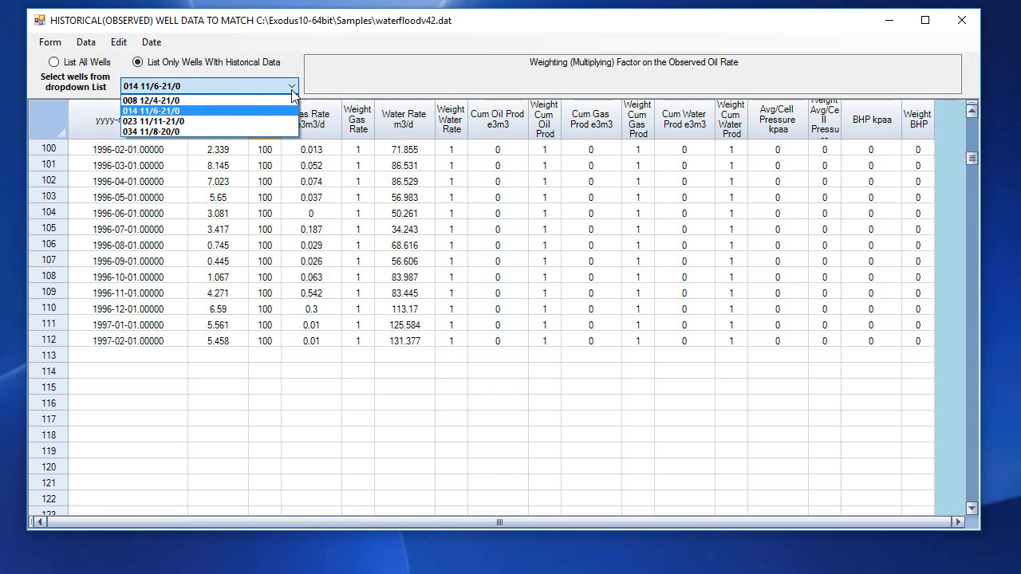
pyautogui.click(246, 133)
pyautogui.click(273, 165)
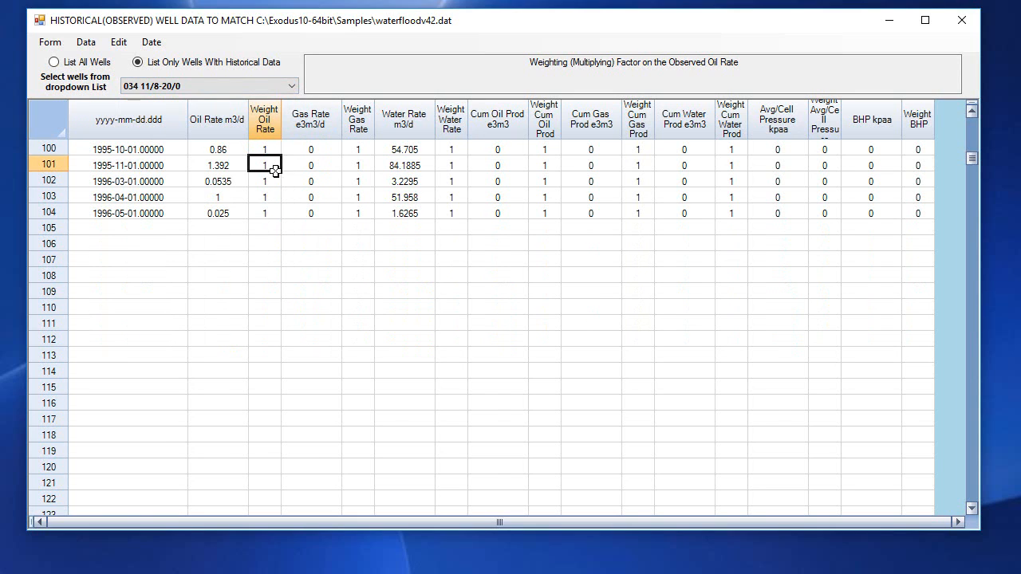
pyautogui.scroll(5, 273, 165)
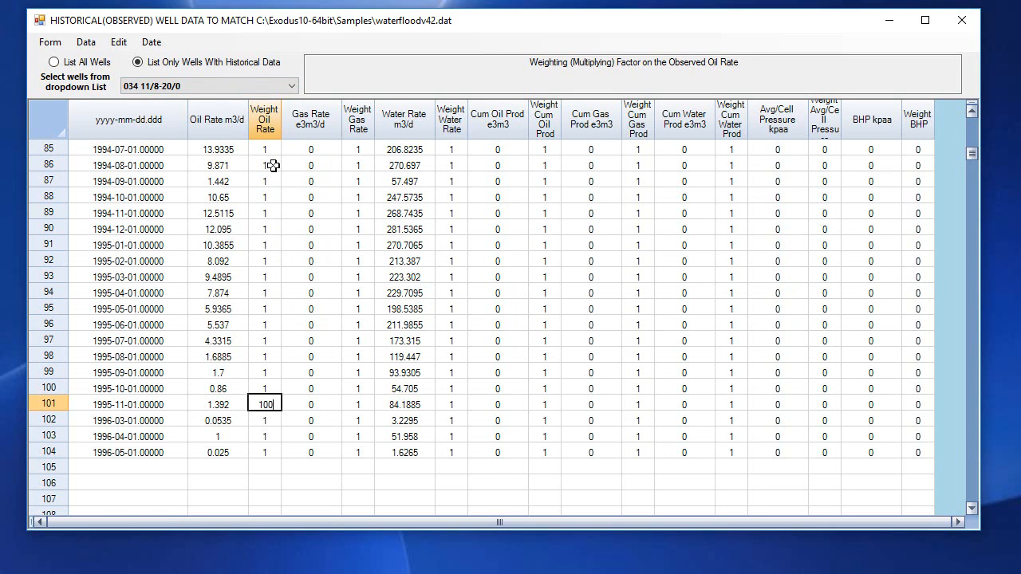
pyautogui.press('Return')
pyautogui.scroll(20, 293, 207)
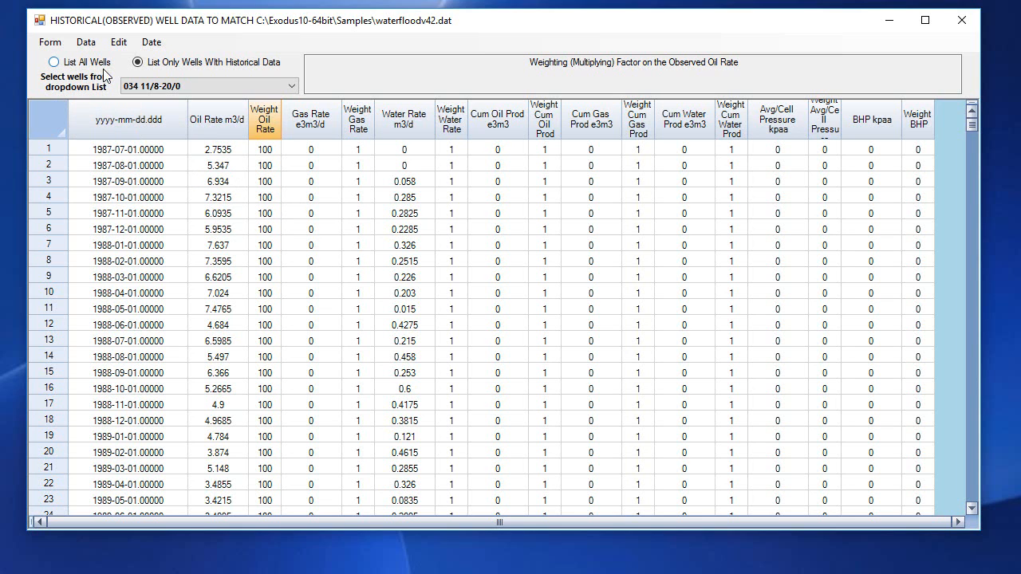
pyautogui.click(48, 42)
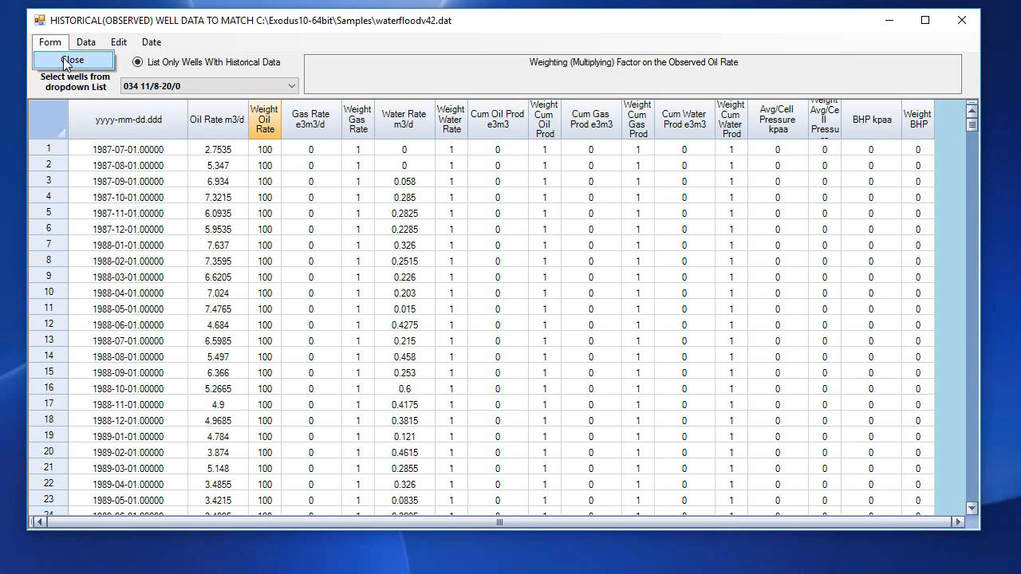
pyautogui.click(41, 60)
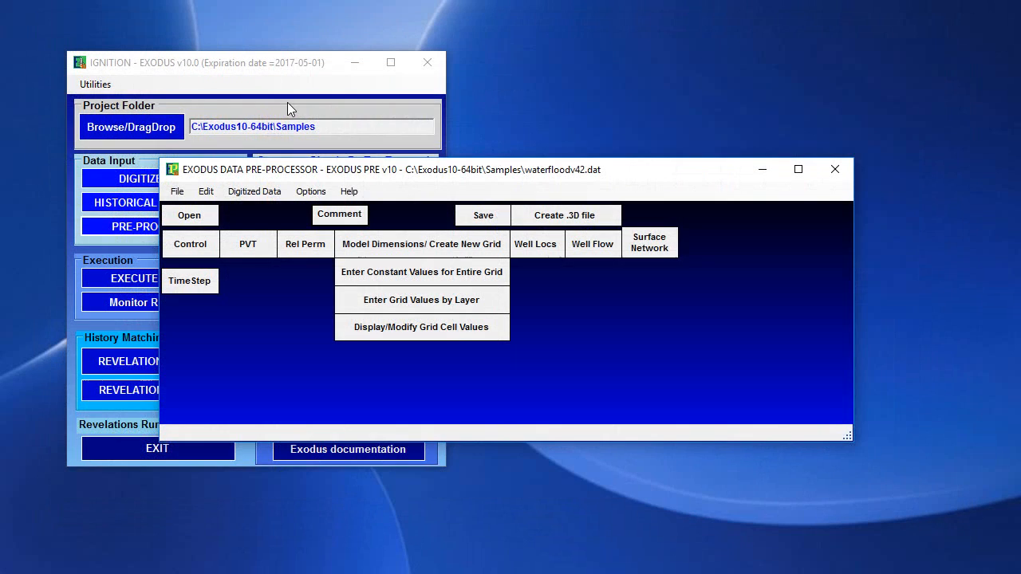
# Choose the available grid parameter Edit Regions Numbers (ERN) for layer 1 and open it for display and editing
pyautogui.click(438, 333)
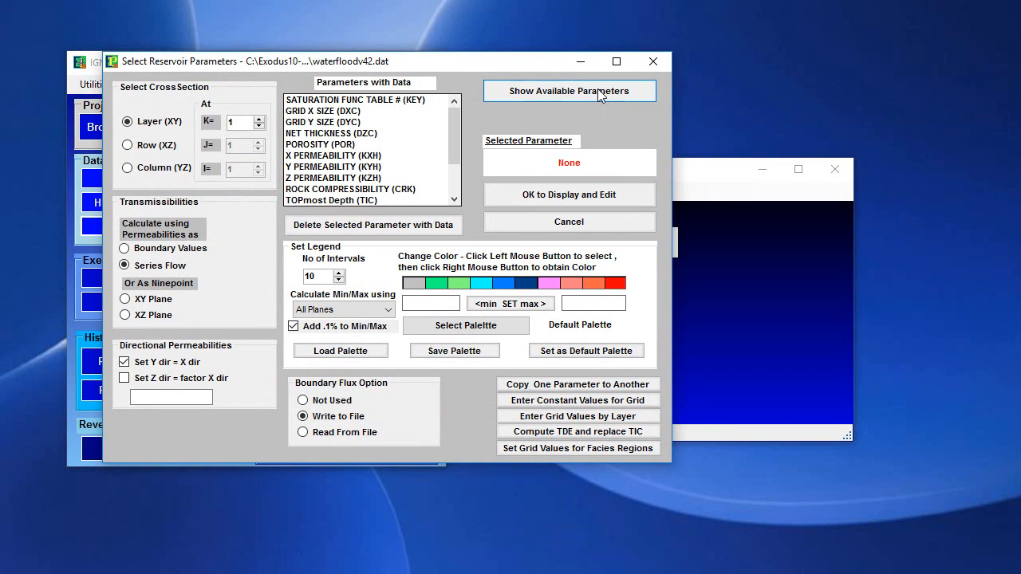
pyautogui.click(600, 93)
pyautogui.moveTo(666, 165); pyautogui.dragTo(671, 331)
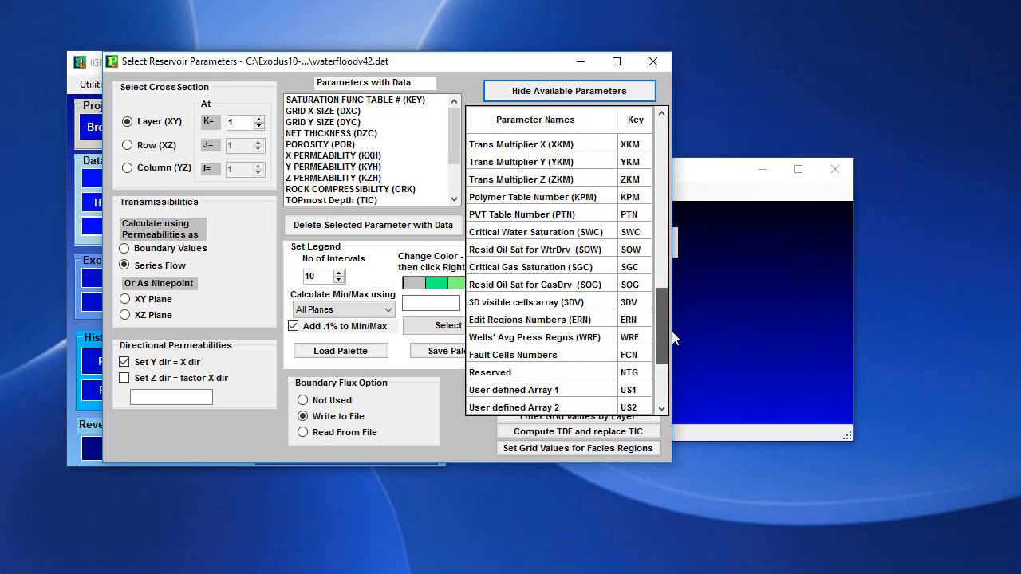
pyautogui.click(540, 322)
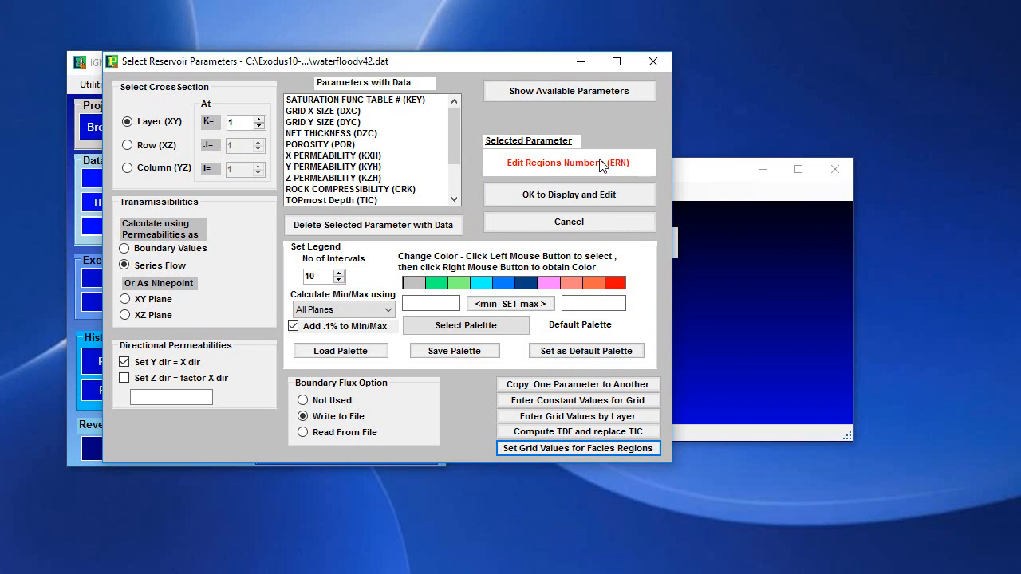
pyautogui.click(571, 203)
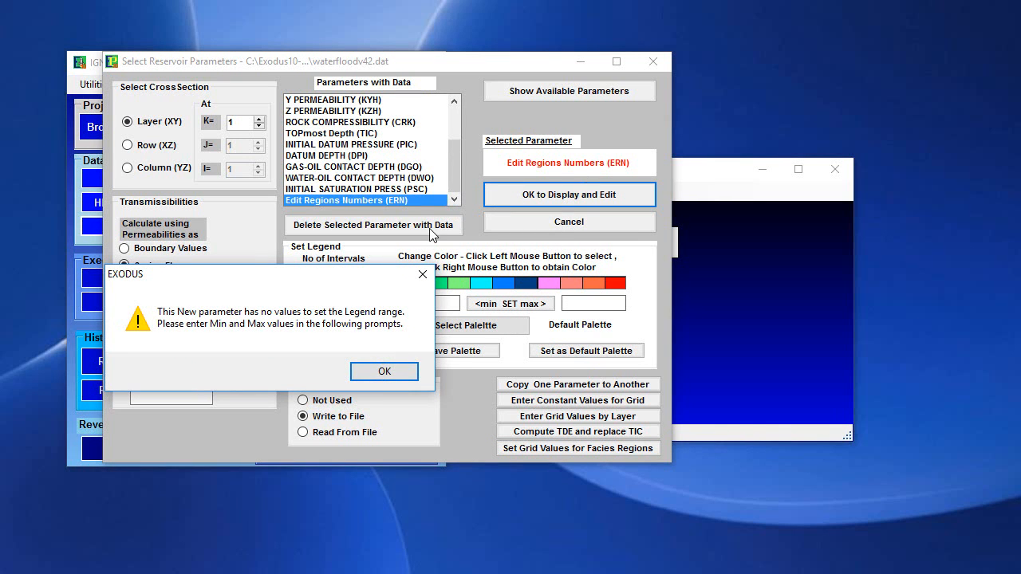
# Set the legend range of the Edit Regions Numbers parameter to a minimum of 0 and a maximum of 40
pyautogui.click(383, 371)
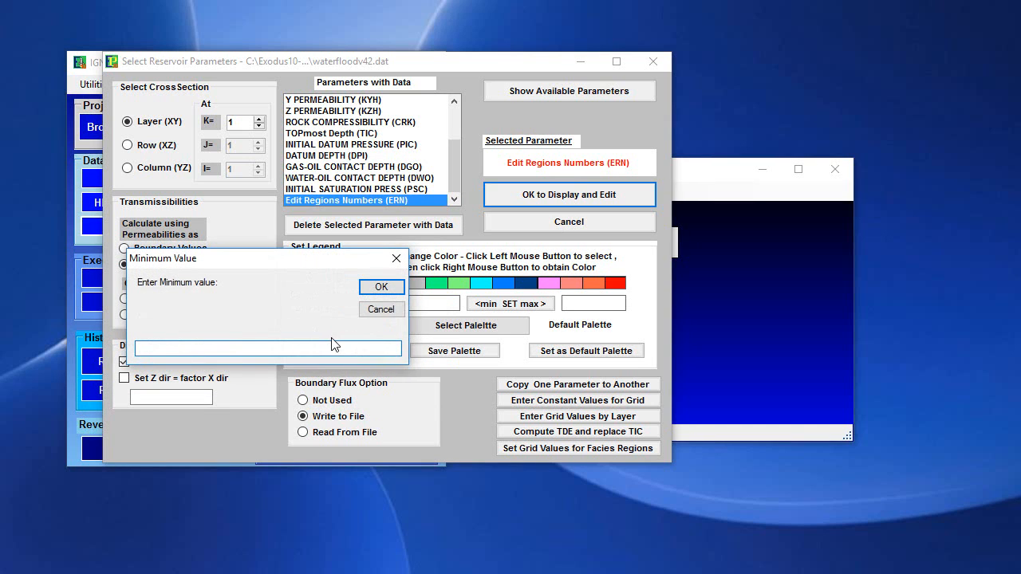
pyautogui.write('0')
pyautogui.click(380, 287)
pyautogui.write('40')
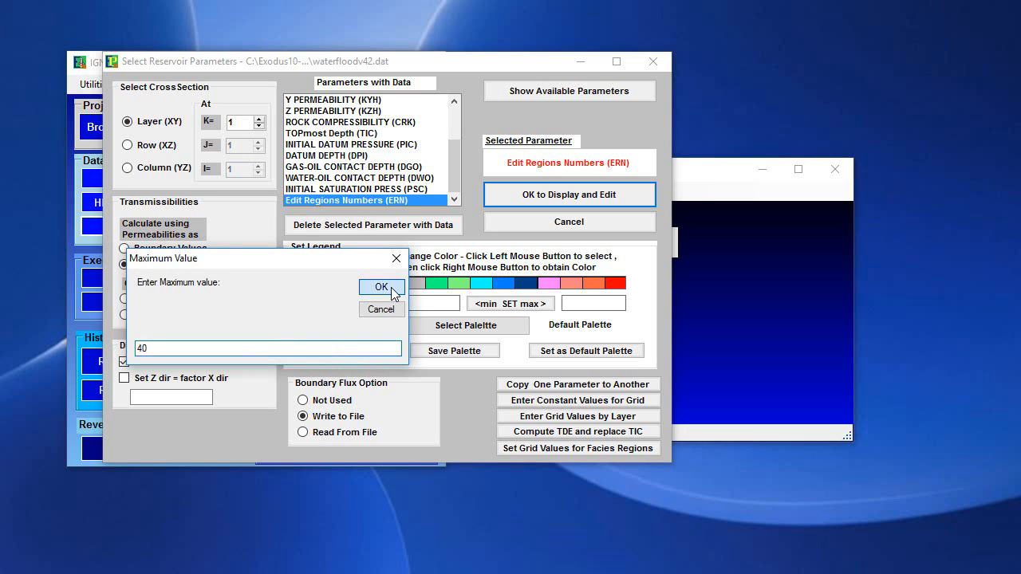
pyautogui.click(381, 287)
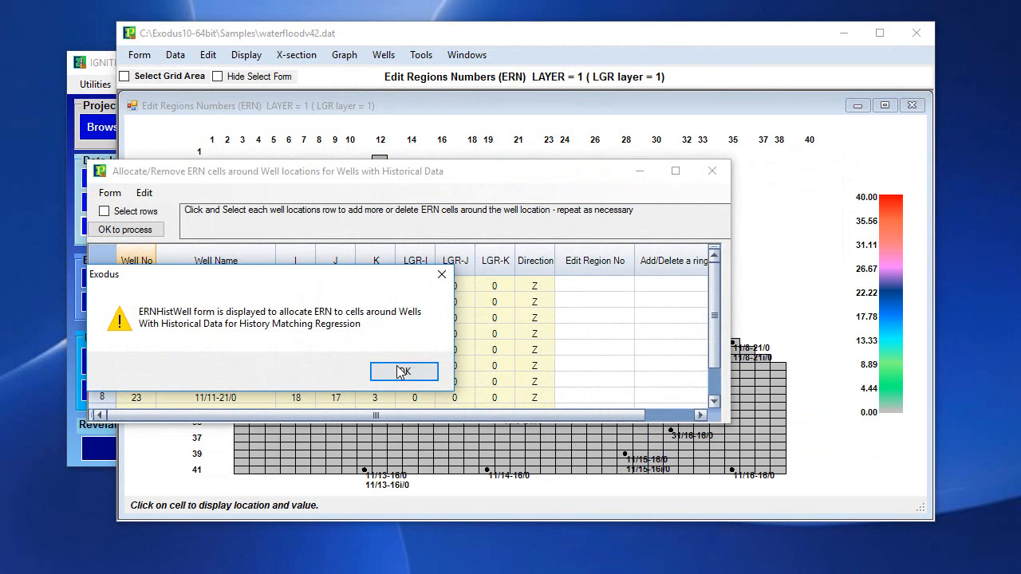
# Dismiss the ERN allocation notice and rearrange the windows so the whole grid map can be seen
pyautogui.click(402, 372)
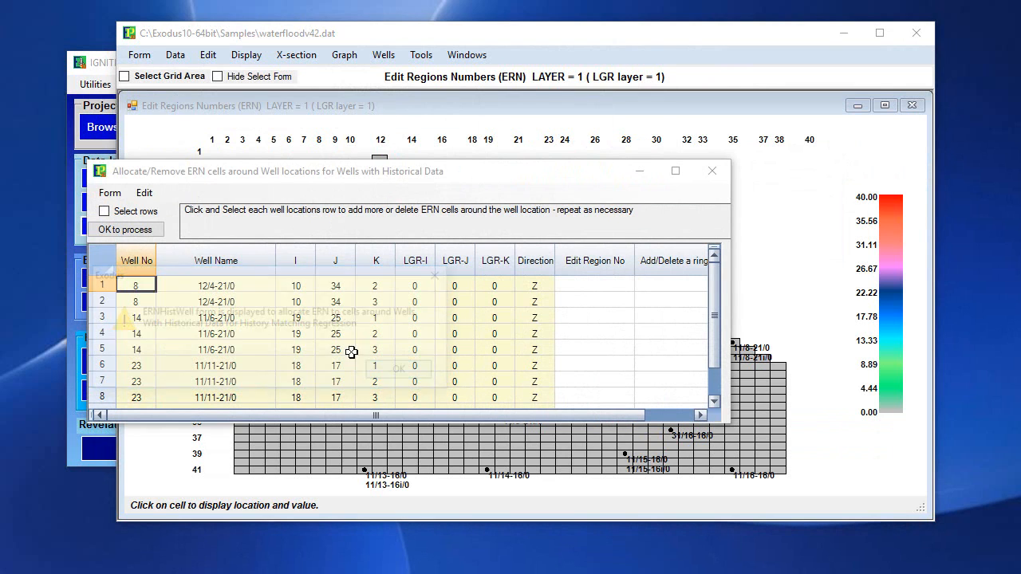
pyautogui.moveTo(214, 176); pyautogui.dragTo(159, 311)
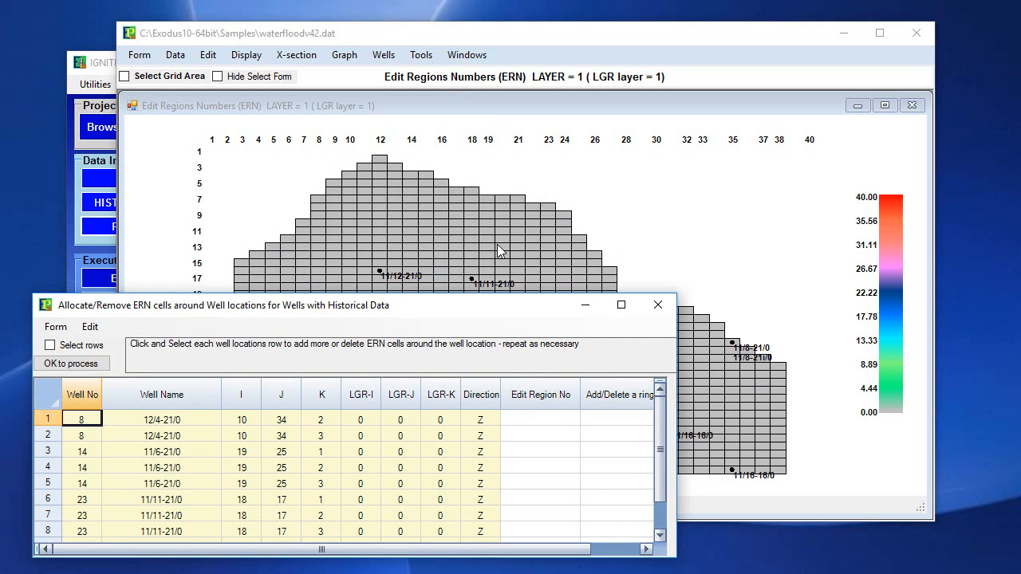
pyautogui.moveTo(526, 41)
pyautogui.mouseDown()
pyautogui.moveTo(556, 42)
pyautogui.moveTo(517, 35)
pyautogui.moveTo(557, 56)
pyautogui.moveTo(520, 46)
pyautogui.mouseUp()
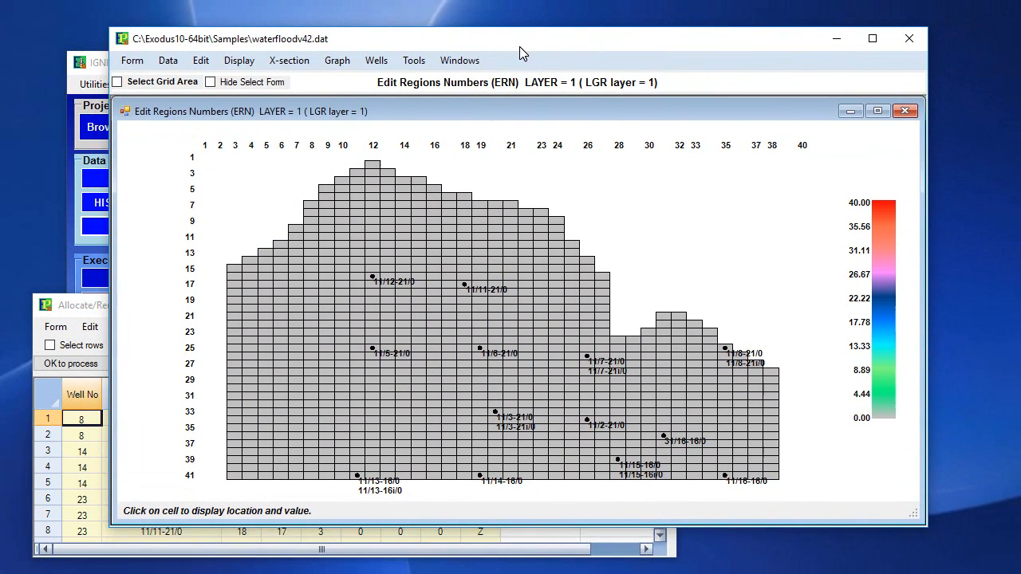
# Highlight only wells 8, 14, 23 and 34 on the grid map, with both well names and well numbers shown
pyautogui.click(389, 67)
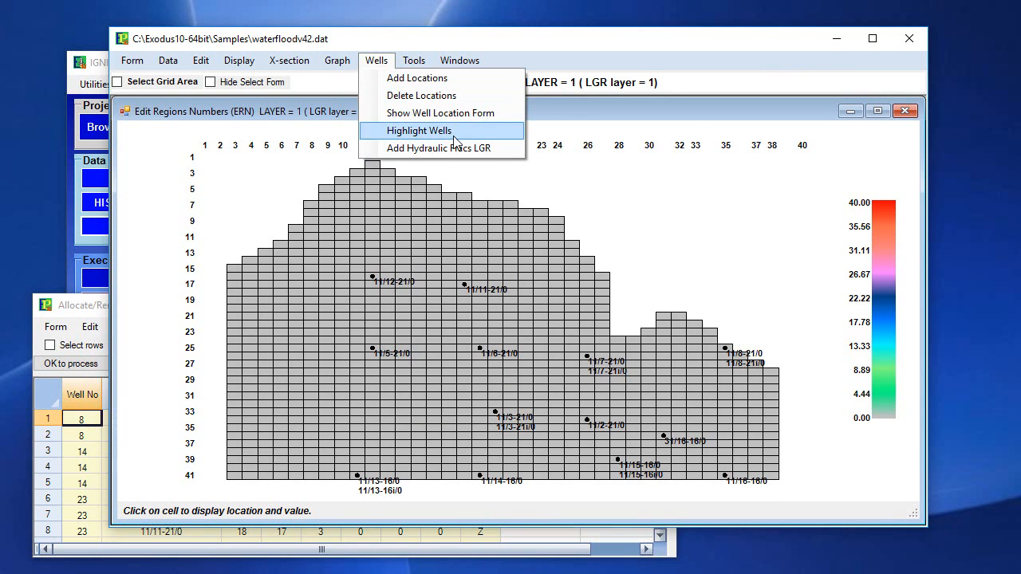
pyautogui.click(441, 147)
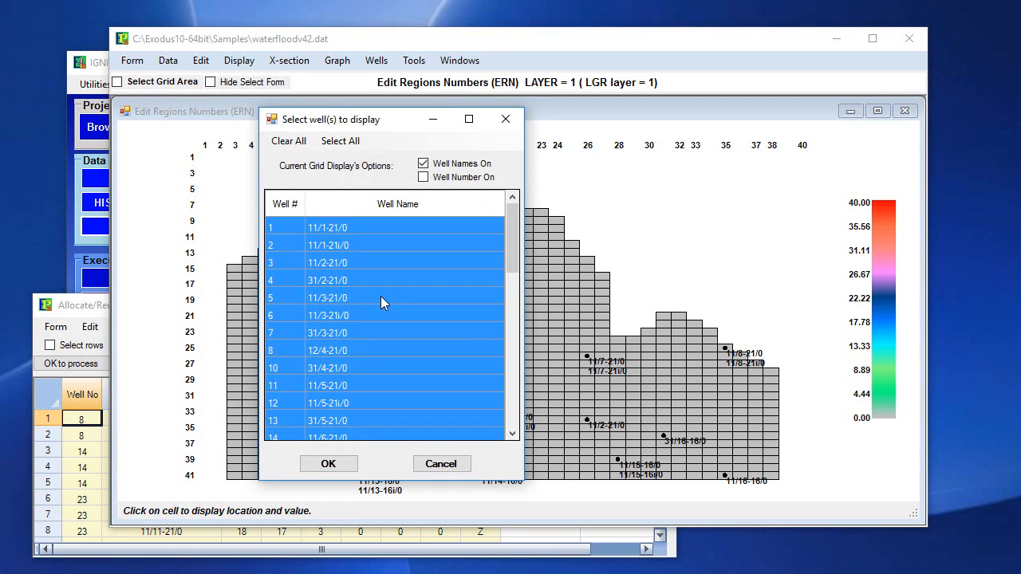
pyautogui.click(285, 351)
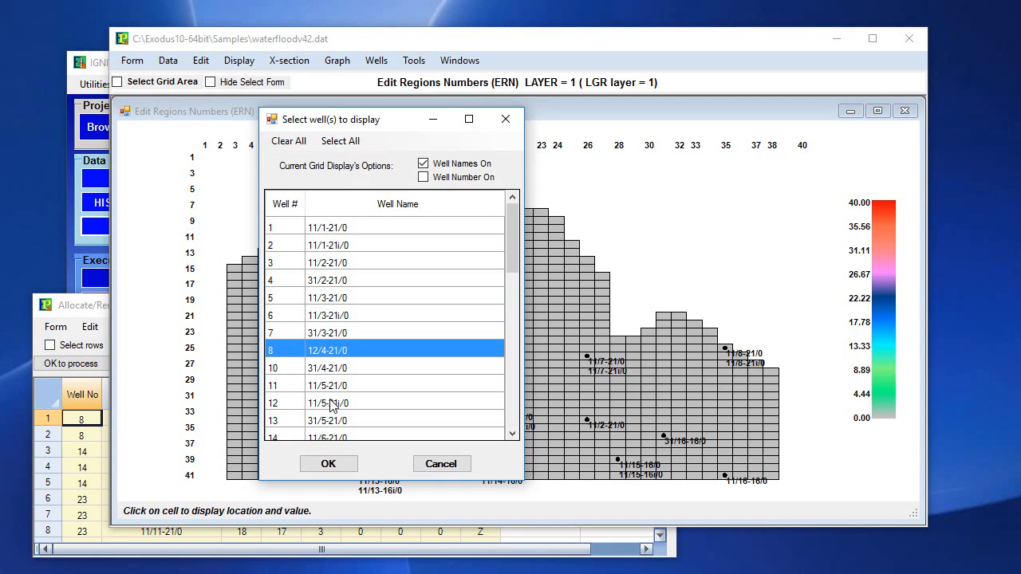
pyautogui.click(512, 434)
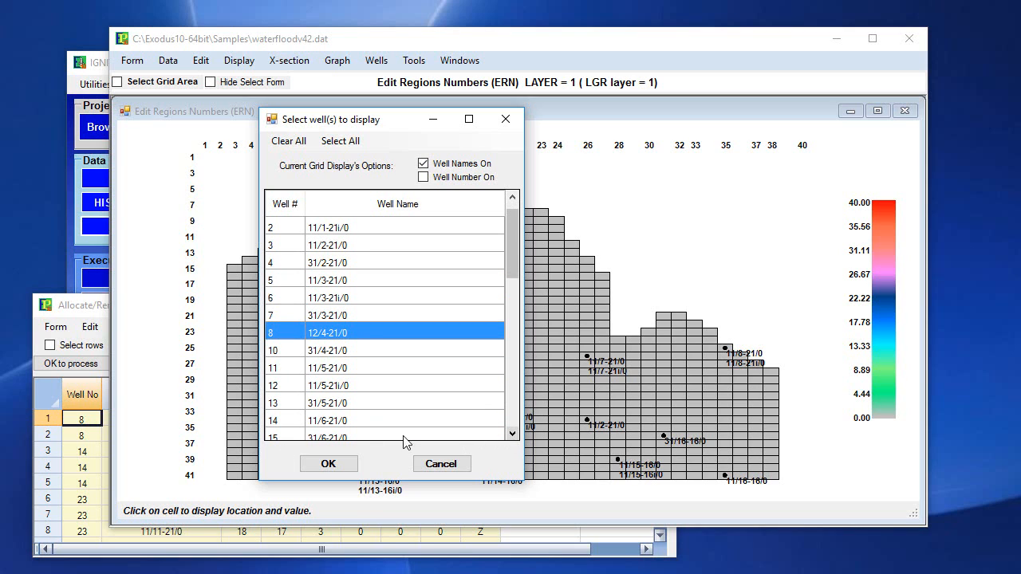
pyautogui.keyDown('ctrl'); pyautogui.click(393, 424); pyautogui.keyUp('ctrl')
pyautogui.scroll(-4, 393, 422)
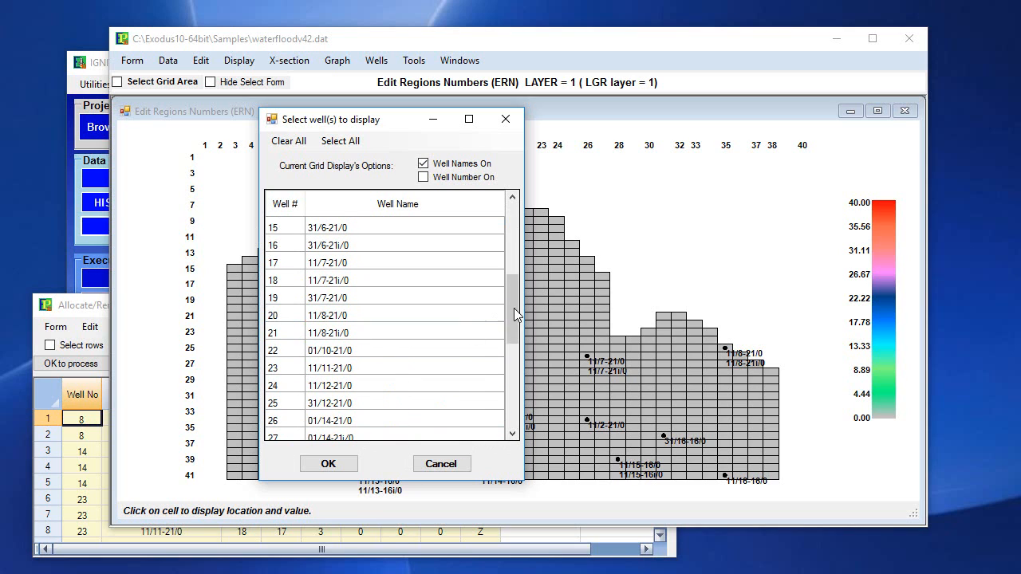
pyautogui.moveTo(514, 308); pyautogui.dragTo(529, 293)
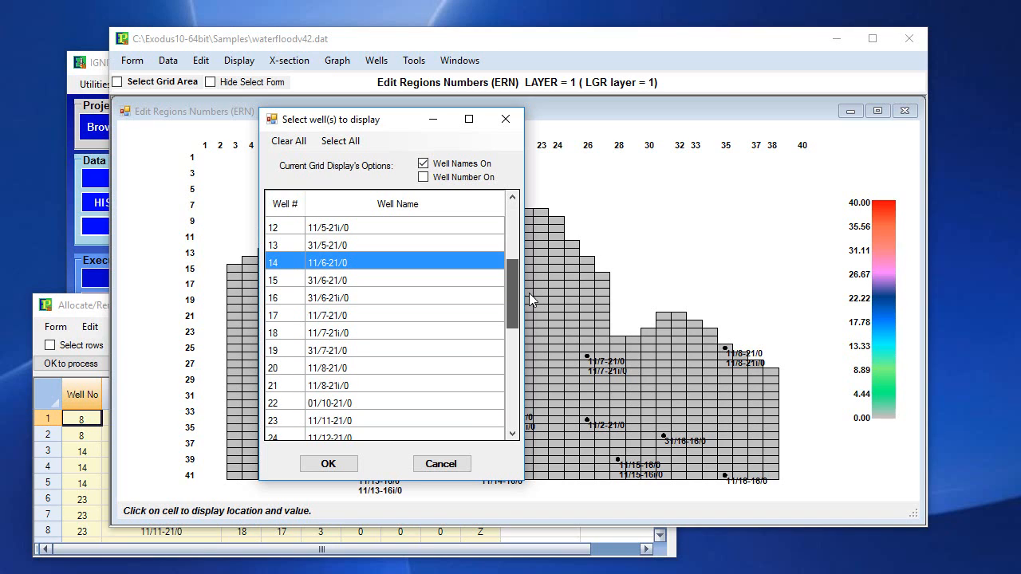
pyautogui.keyDown('ctrl'); pyautogui.click(284, 421); pyautogui.keyUp('ctrl')
pyautogui.scroll(-4, 517, 314)
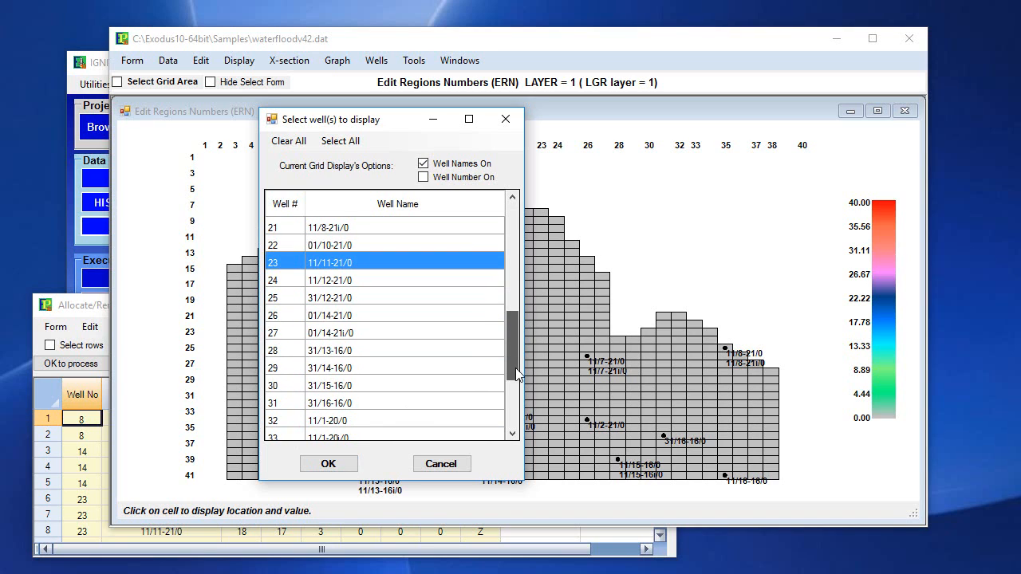
pyautogui.keyDown('ctrl'); pyautogui.click(292, 390); pyautogui.keyUp('ctrl')
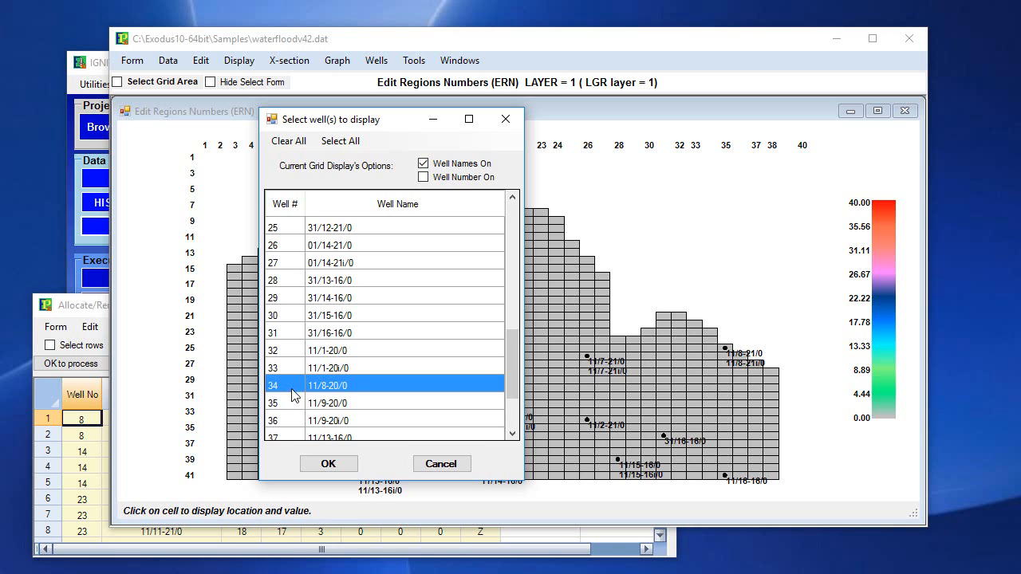
pyautogui.click(431, 180)
pyautogui.click(328, 464)
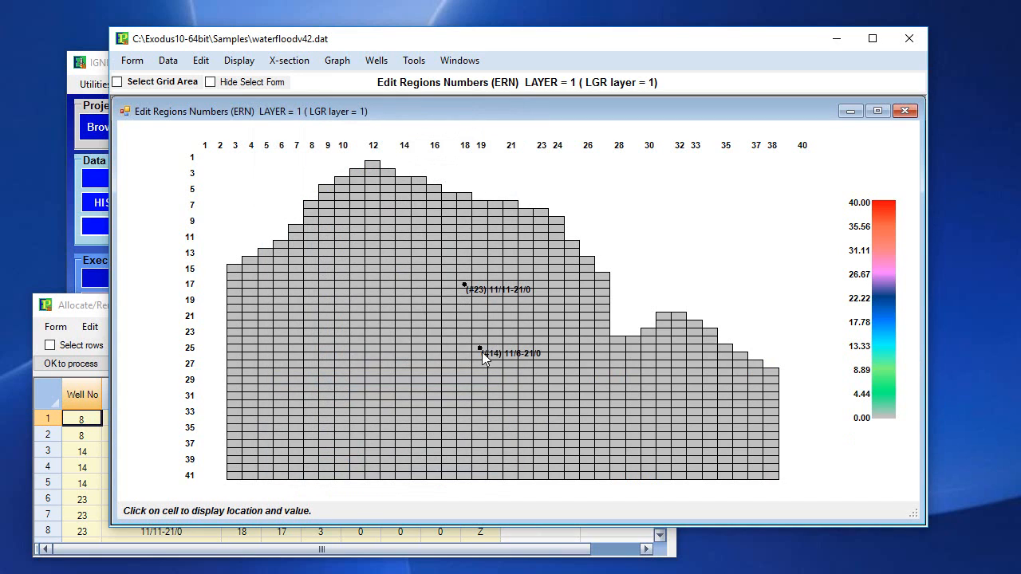
# Check the layer 1 cells of wells 14 and 23, and view the highlighted wells down to layer 3
pyautogui.click(480, 347)
pyautogui.click(465, 287)
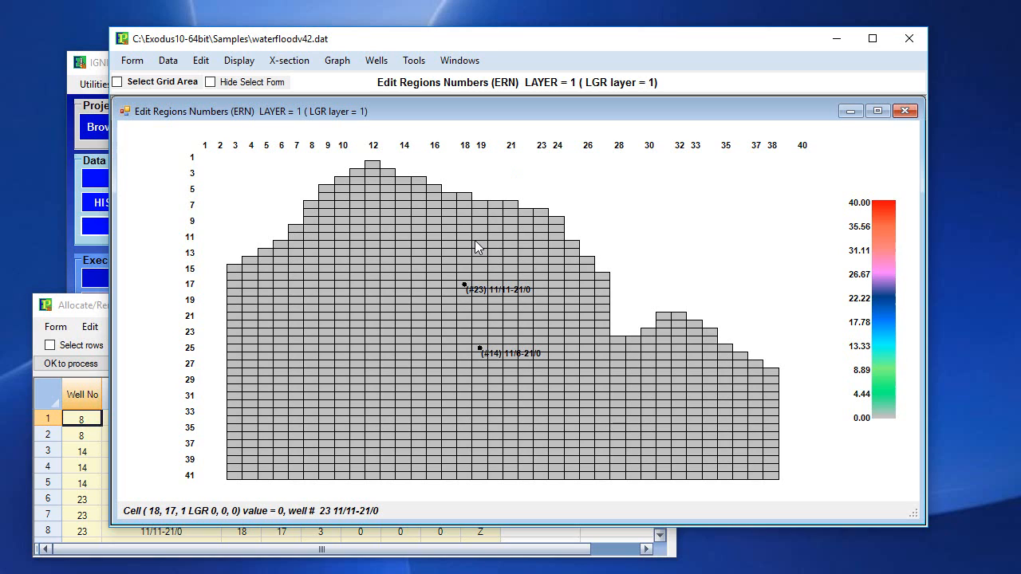
pyautogui.press('pagedown')
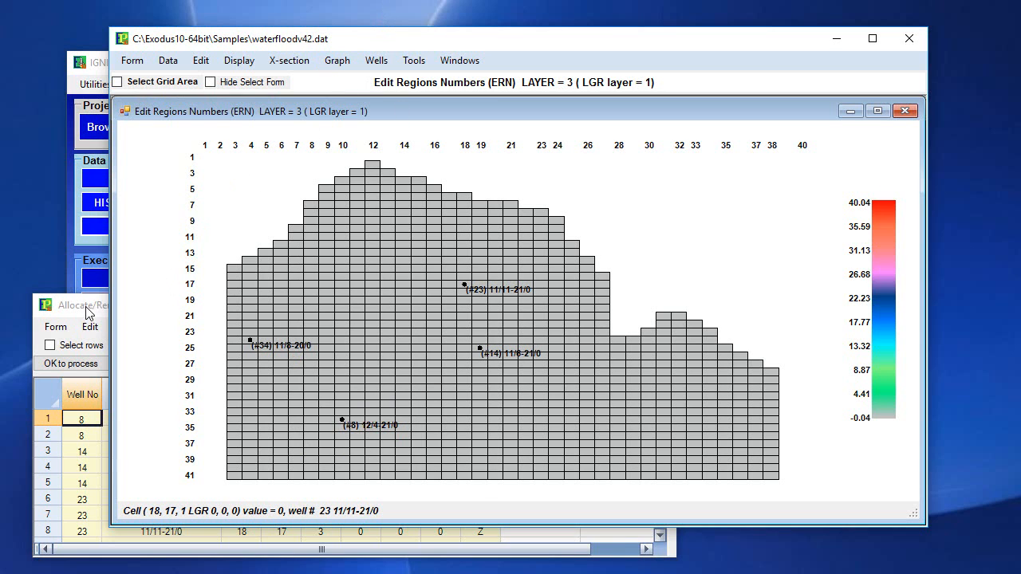
# Bring the ERN allocation form to the front and enter "a" to add a ring for all three rows of well 11/6-21/0
pyautogui.moveTo(88, 312); pyautogui.dragTo(118, 281)
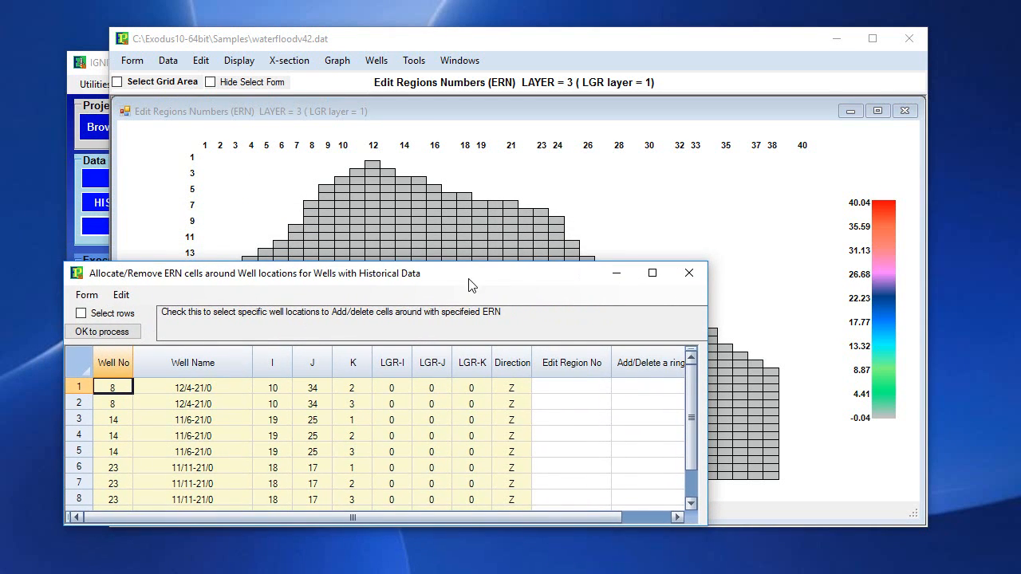
pyautogui.moveTo(469, 285); pyautogui.dragTo(474, 399)
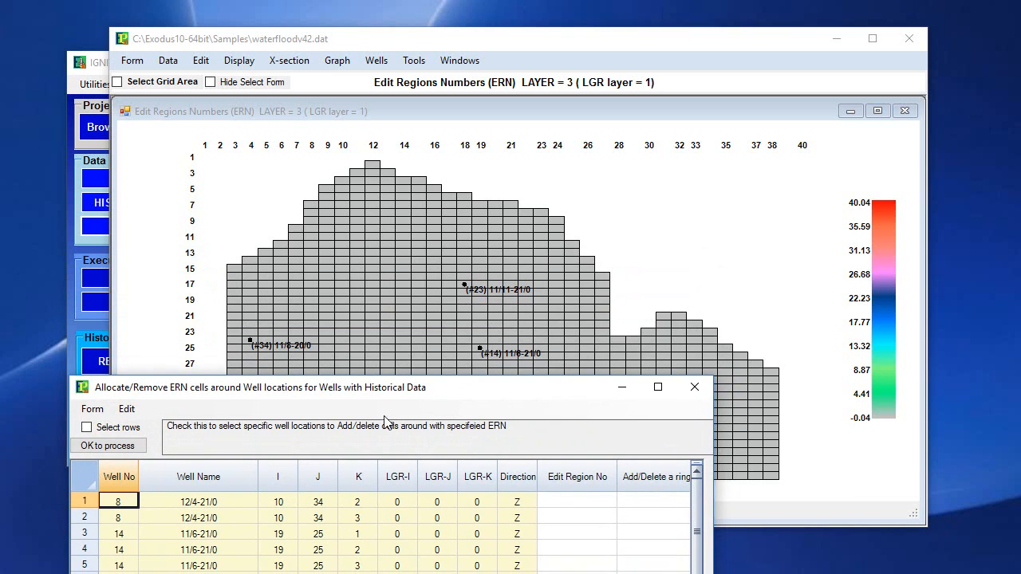
pyautogui.moveTo(397, 397); pyautogui.dragTo(391, 277)
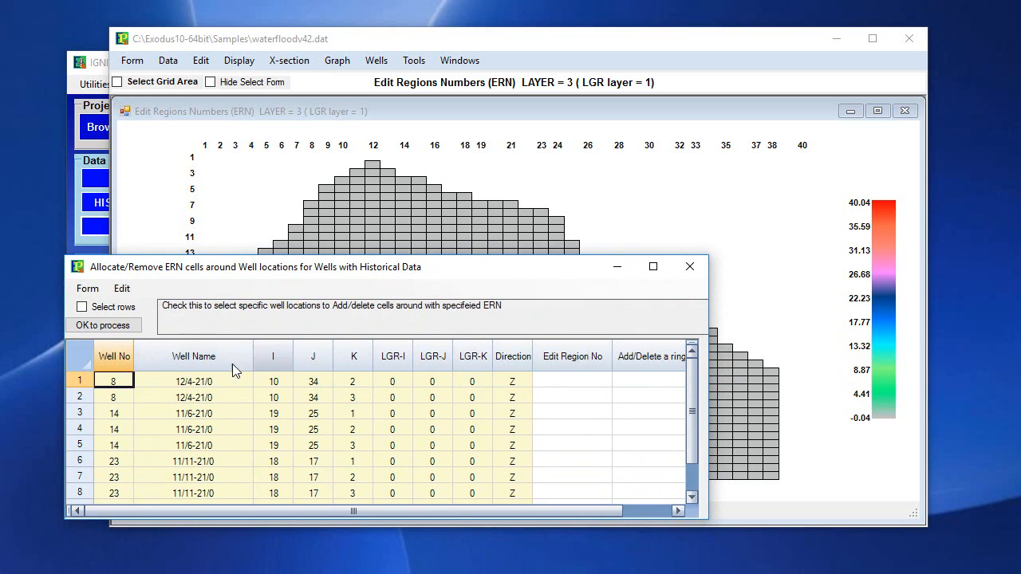
pyautogui.click(564, 412)
pyautogui.click(652, 413)
pyautogui.write('a')
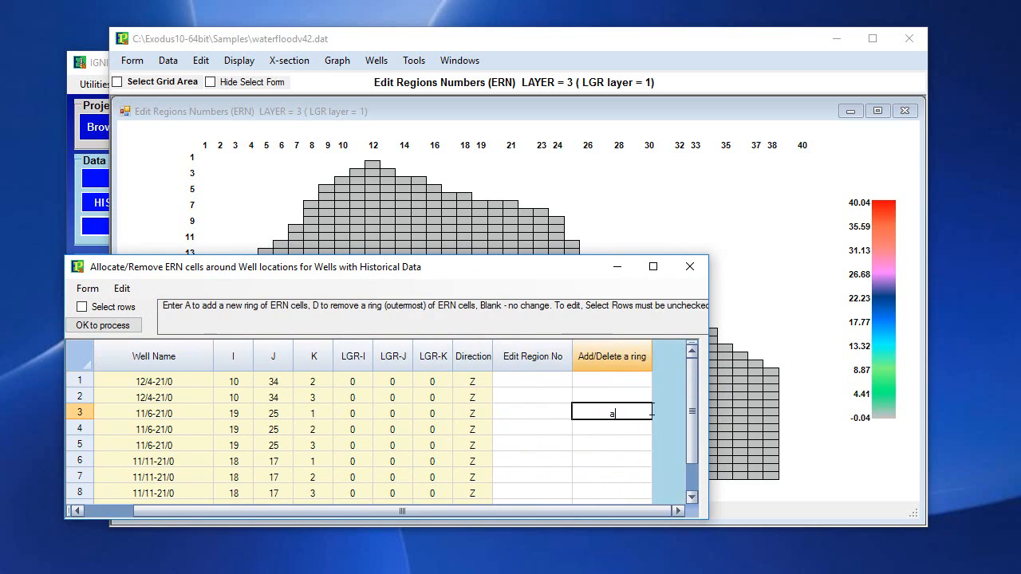
pyautogui.click(635, 432)
pyautogui.write('a')
pyautogui.click(619, 448)
pyautogui.write('a')
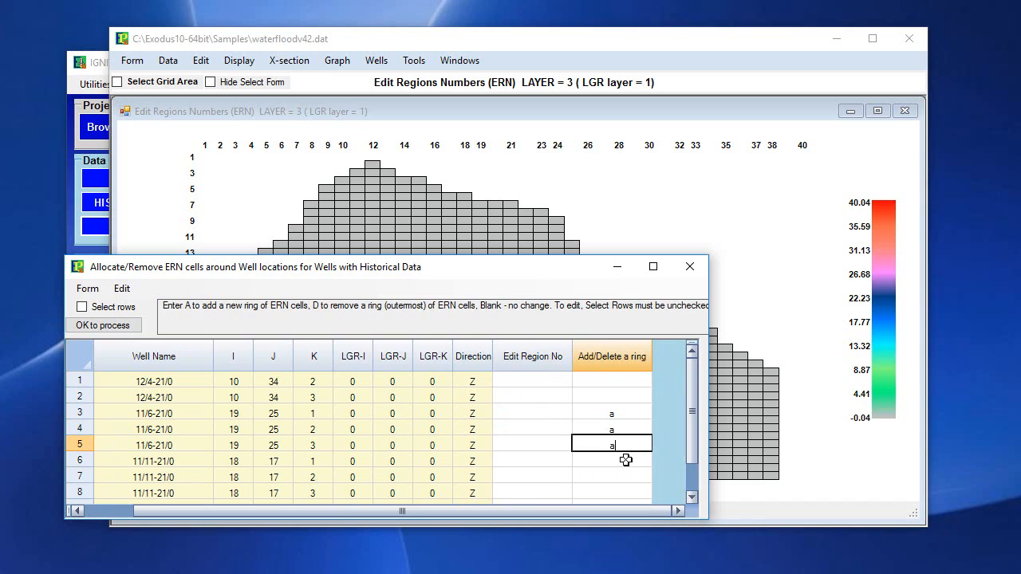
# Enter "a" to add a ring of ERN cells for all three rows of well 11/11-21/0
pyautogui.click(627, 461)
pyautogui.write('a')
pyautogui.click(611, 476)
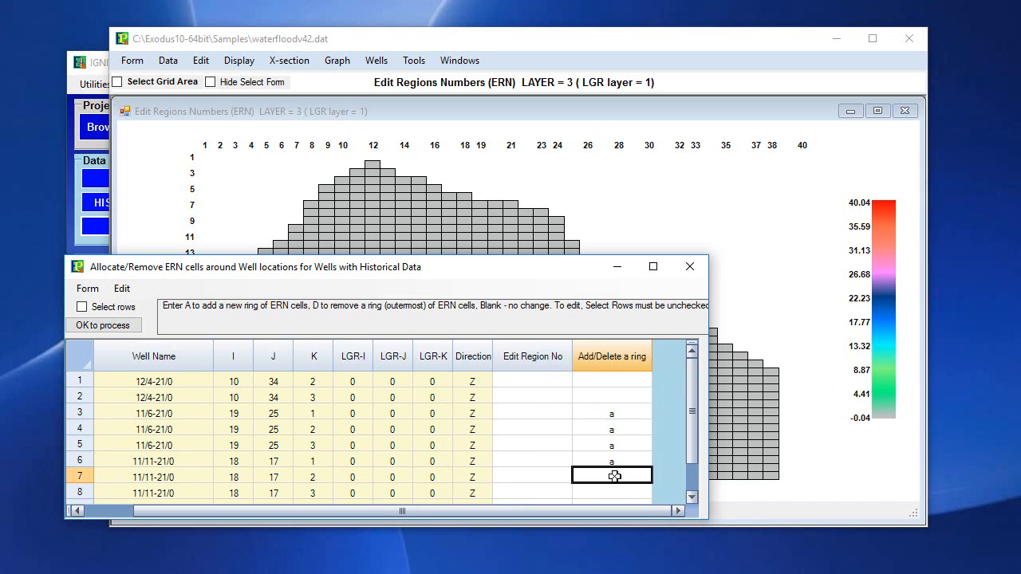
pyautogui.write('a')
pyautogui.click(613, 492)
pyautogui.write('a')
# Select the six rows of wells 14 and 23 for processing and confirm adding the ERN cells
pyautogui.moveTo(545, 517); pyautogui.dragTo(319, 521)
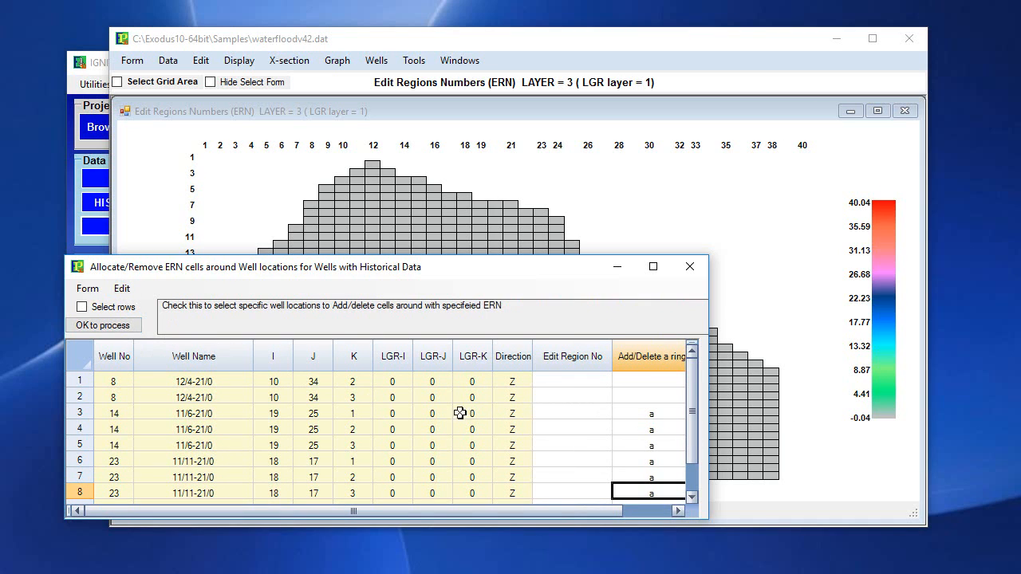
pyautogui.moveTo(445, 411); pyautogui.dragTo(458, 491)
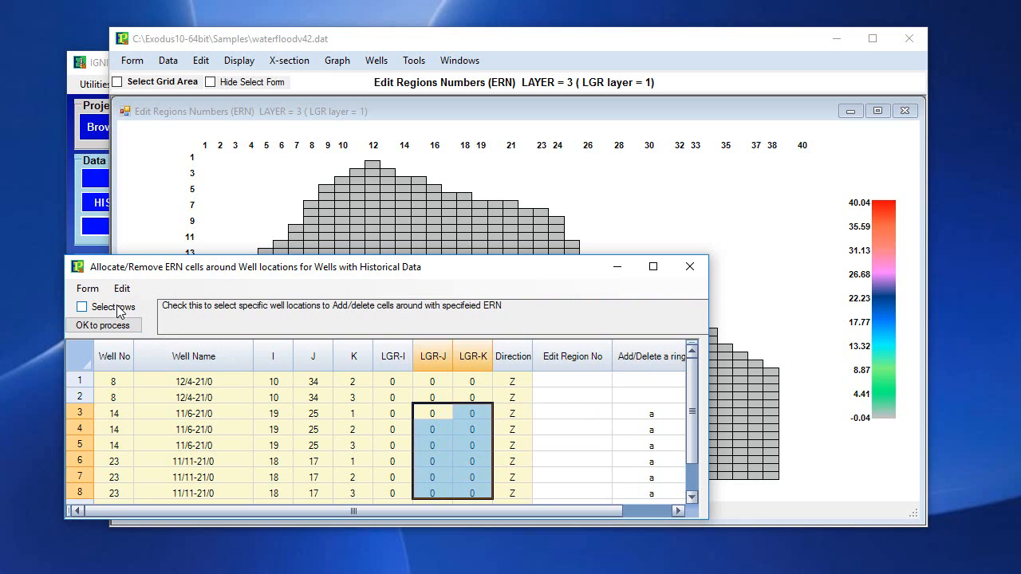
pyautogui.click(82, 307)
pyautogui.moveTo(455, 409); pyautogui.dragTo(449, 494)
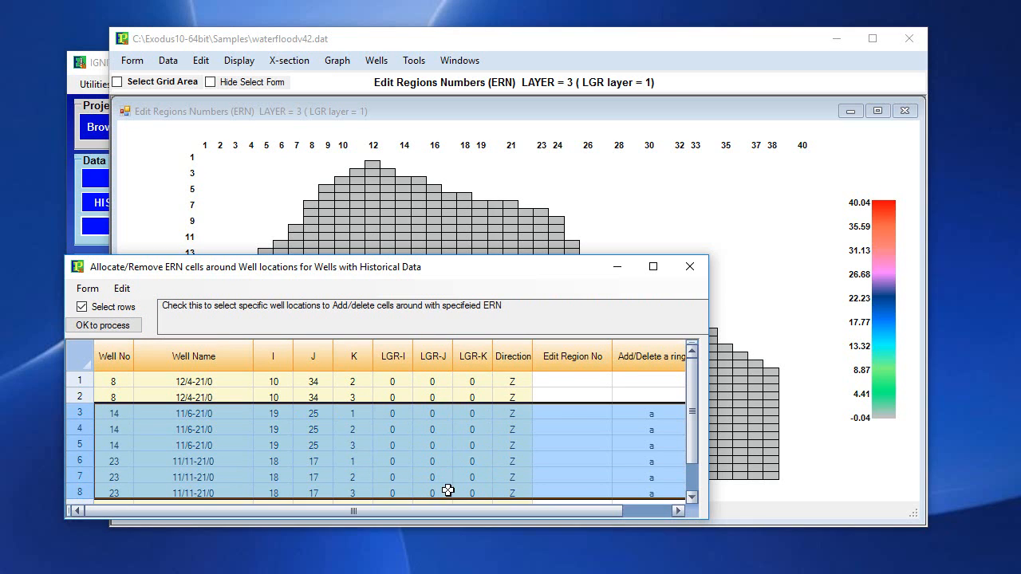
pyautogui.click(121, 327)
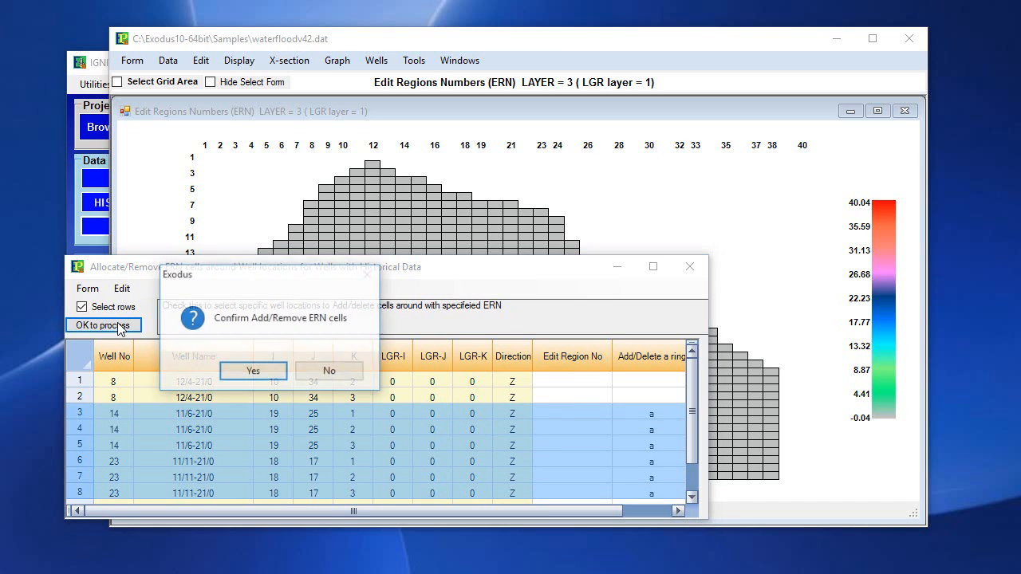
pyautogui.click(253, 372)
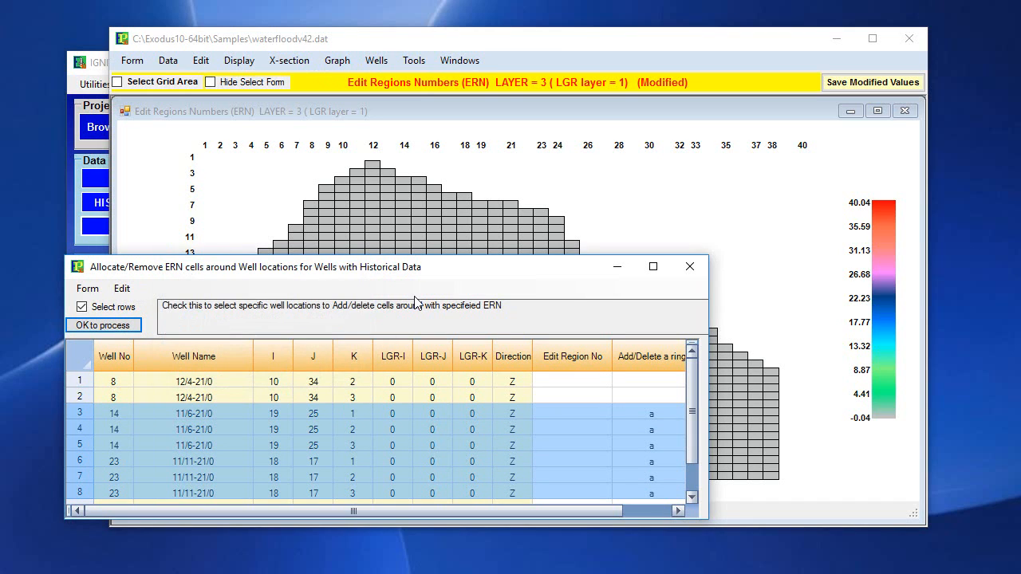
# Repeat the ERN allocation four more times for the selected rows of wells 14 and 23, keeping the grid map in view
pyautogui.moveTo(348, 272); pyautogui.dragTo(566, 150)
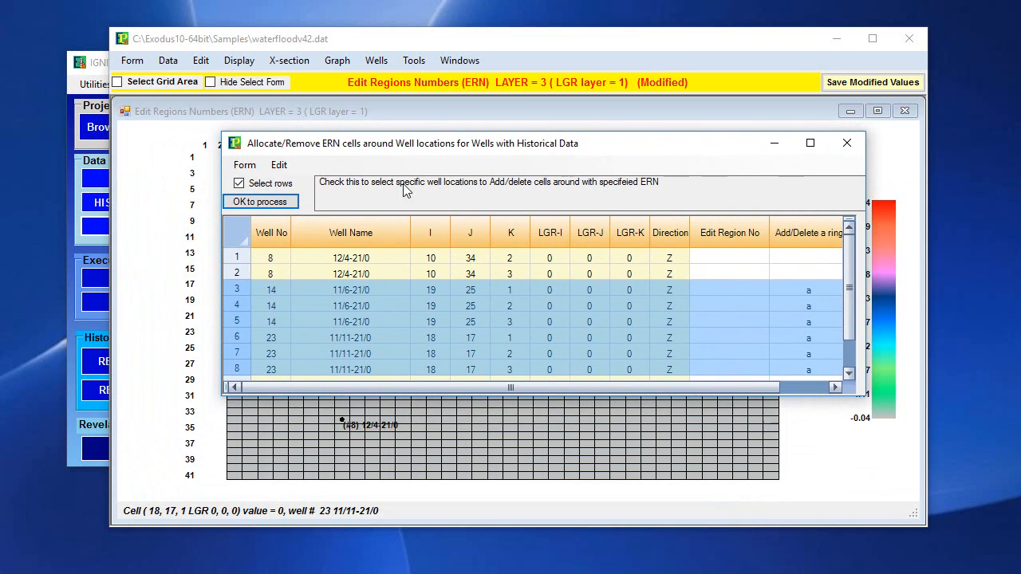
pyautogui.click(260, 201)
pyautogui.click(254, 372)
pyautogui.moveTo(527, 145); pyautogui.dragTo(446, 70)
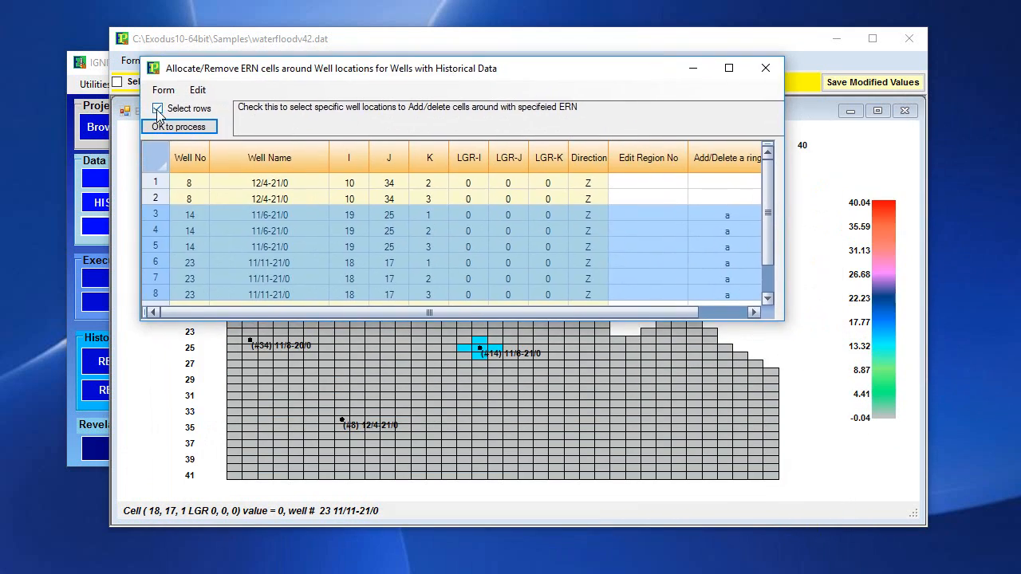
pyautogui.click(170, 128)
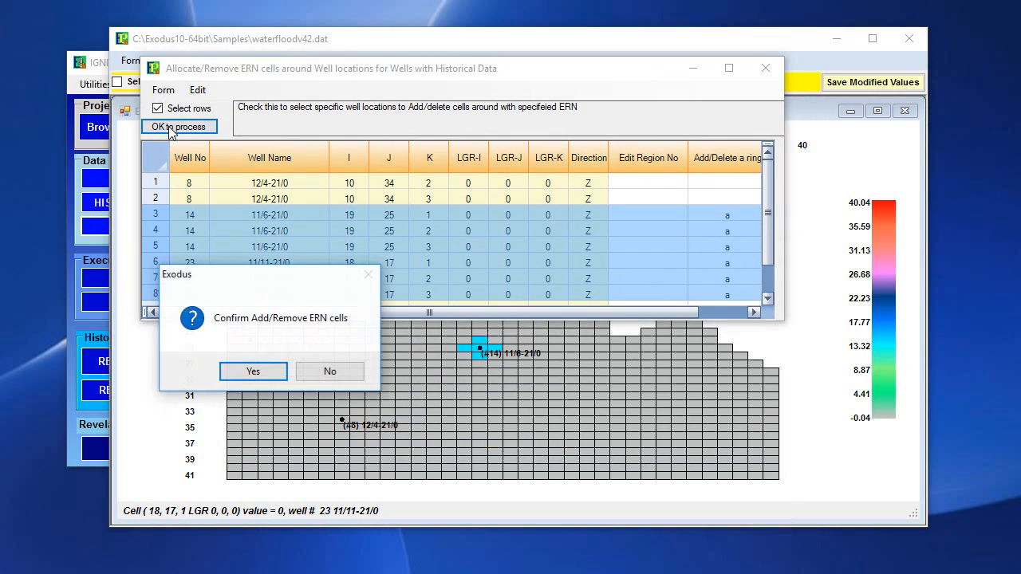
pyautogui.click(255, 375)
pyautogui.moveTo(337, 69); pyautogui.dragTo(369, 382)
pyautogui.click(217, 433)
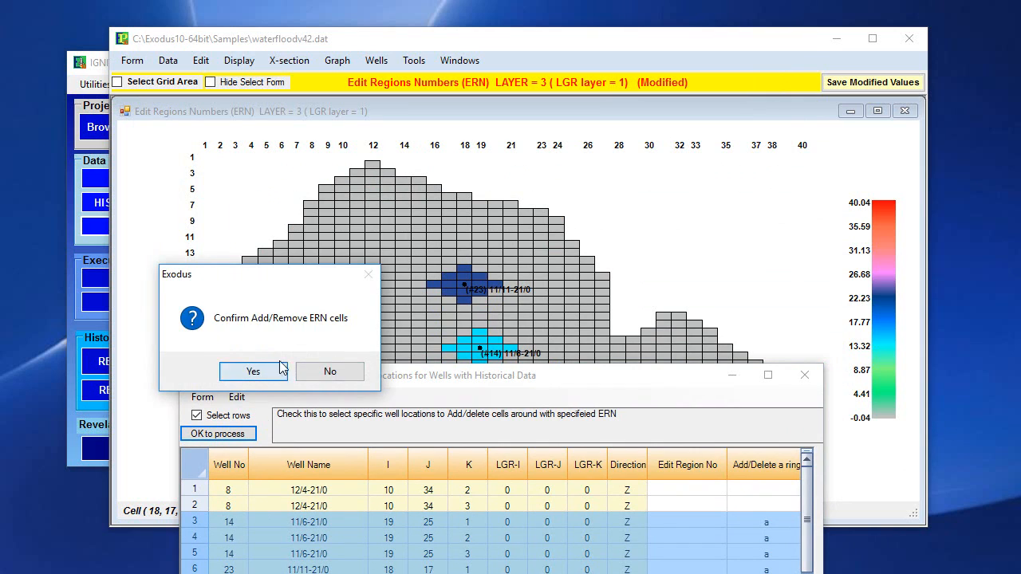
pyautogui.click(281, 368)
pyautogui.click(226, 437)
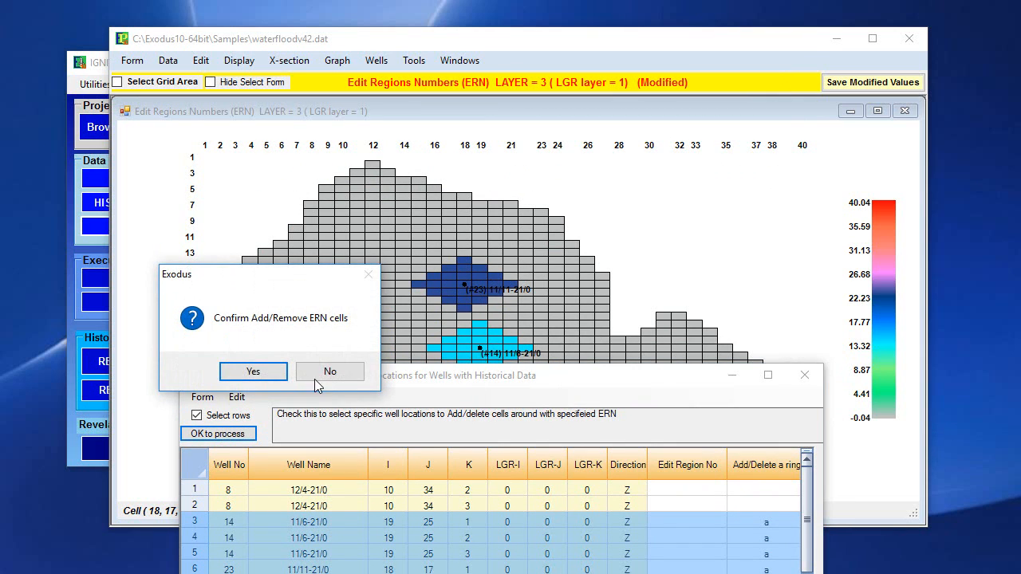
pyautogui.click(253, 372)
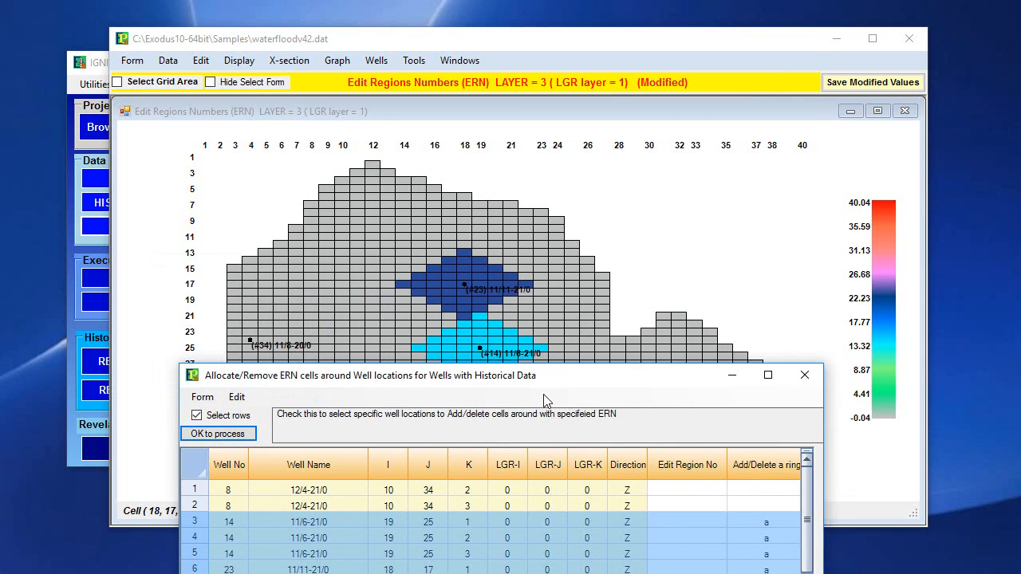
# Check the layer 3 edit region values of a cell near well 23 and a cell near well 14 on the grid map
pyautogui.moveTo(612, 381); pyautogui.dragTo(576, 419)
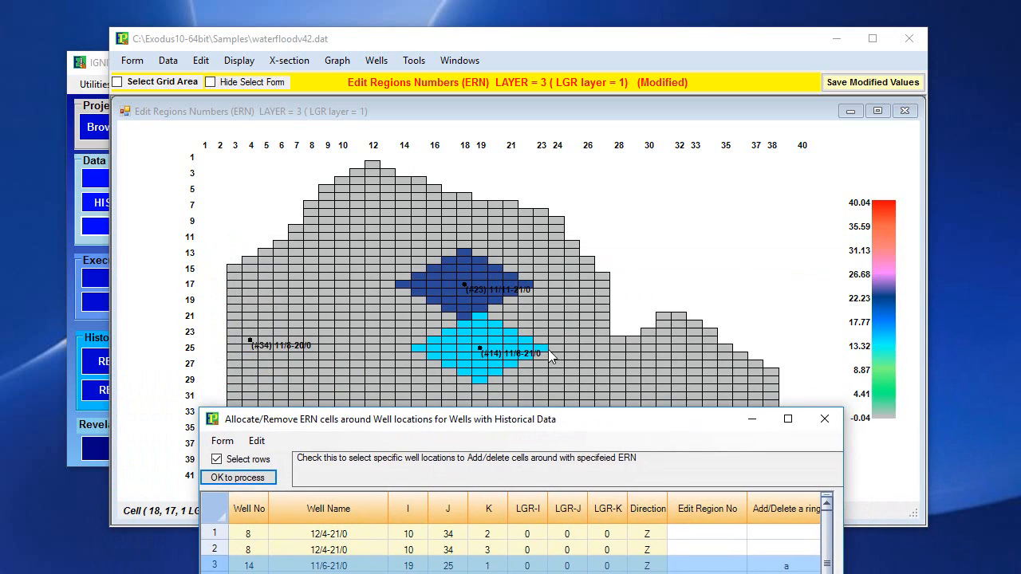
pyautogui.click(479, 299)
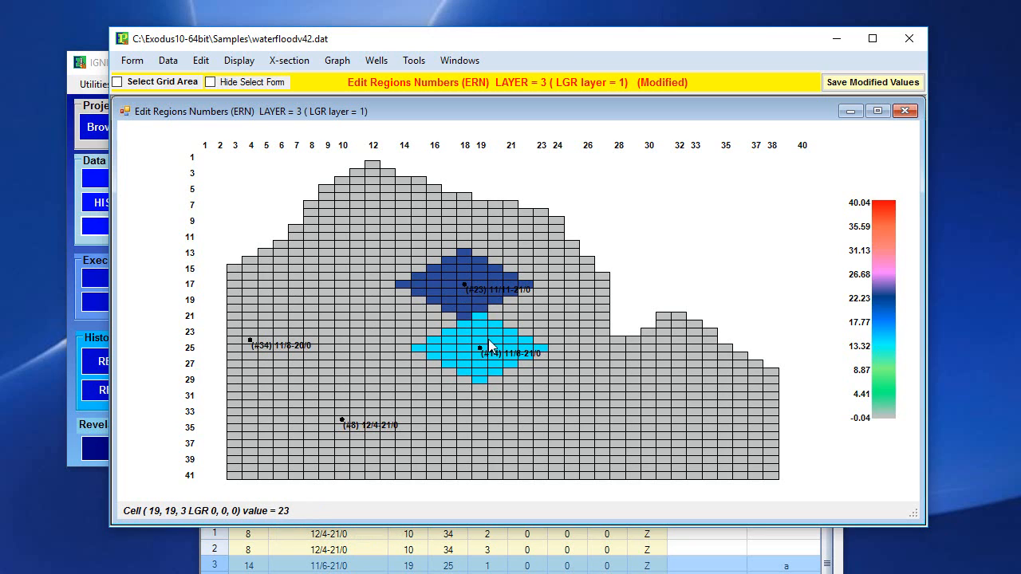
pyautogui.click(489, 364)
# Start a multiple-area grid selection for all layers with the Closed Loop type, and name area 1 "well 34"
pyautogui.click(119, 83)
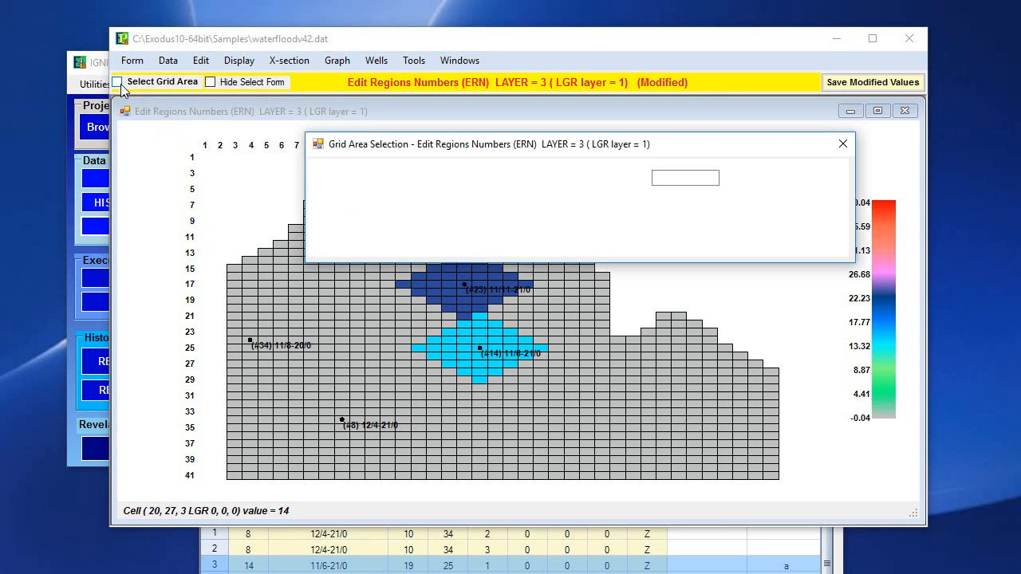
pyautogui.click(318, 247)
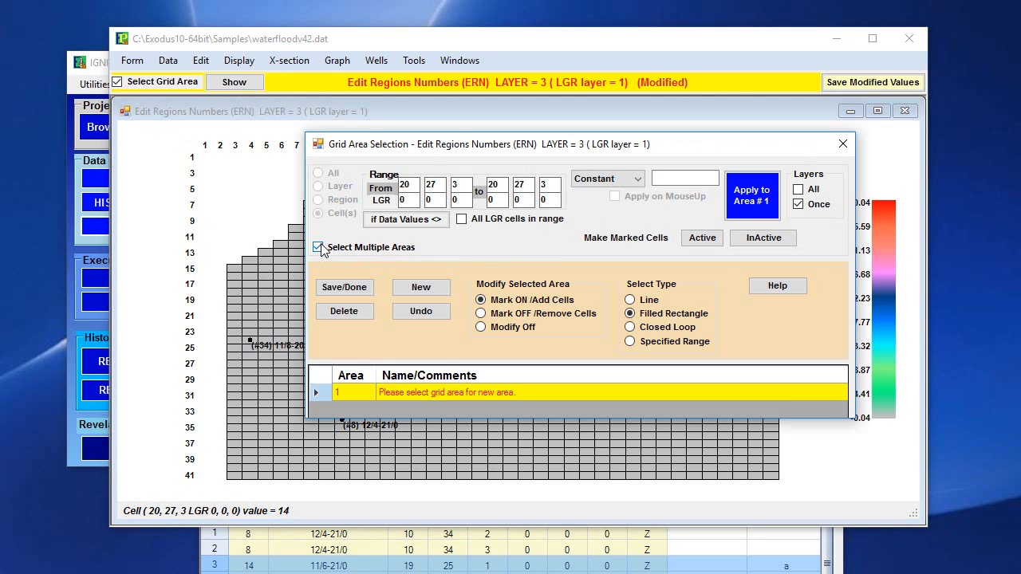
pyautogui.moveTo(542, 154); pyautogui.dragTo(607, 108)
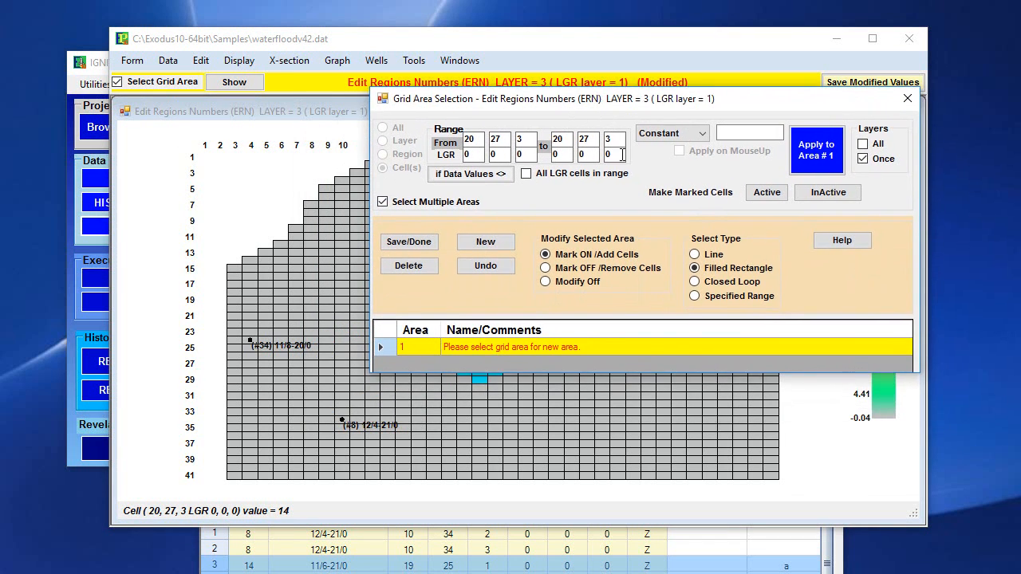
pyautogui.click(863, 144)
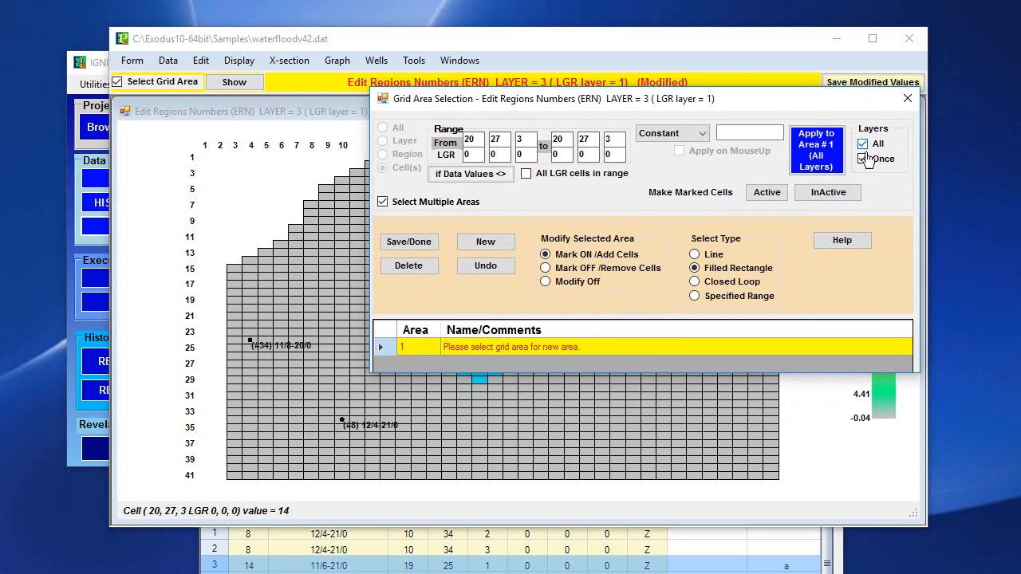
pyautogui.click(695, 283)
pyautogui.click(588, 346)
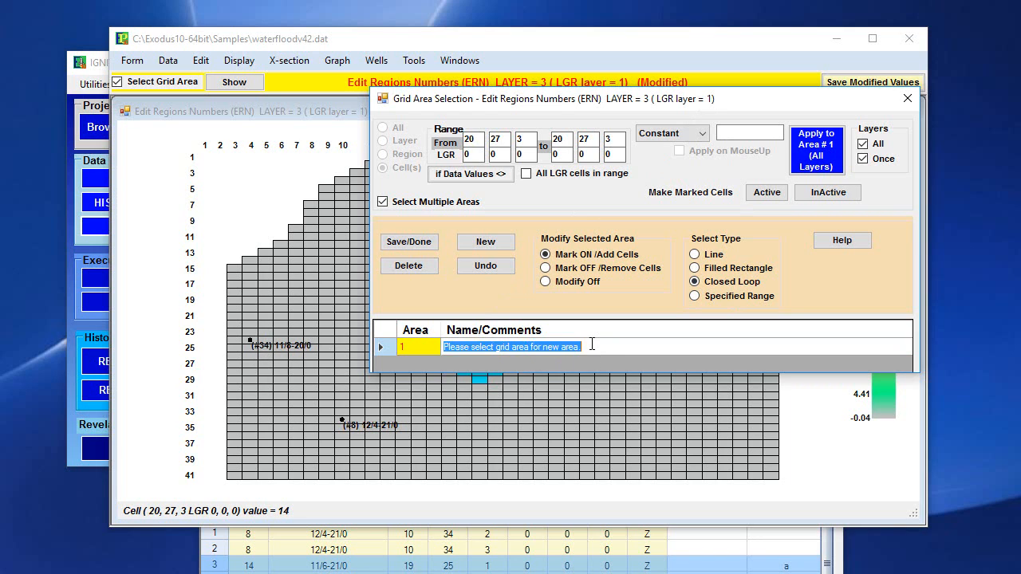
pyautogui.moveTo(588, 347); pyautogui.dragTo(401, 349)
pyautogui.write('well 34')
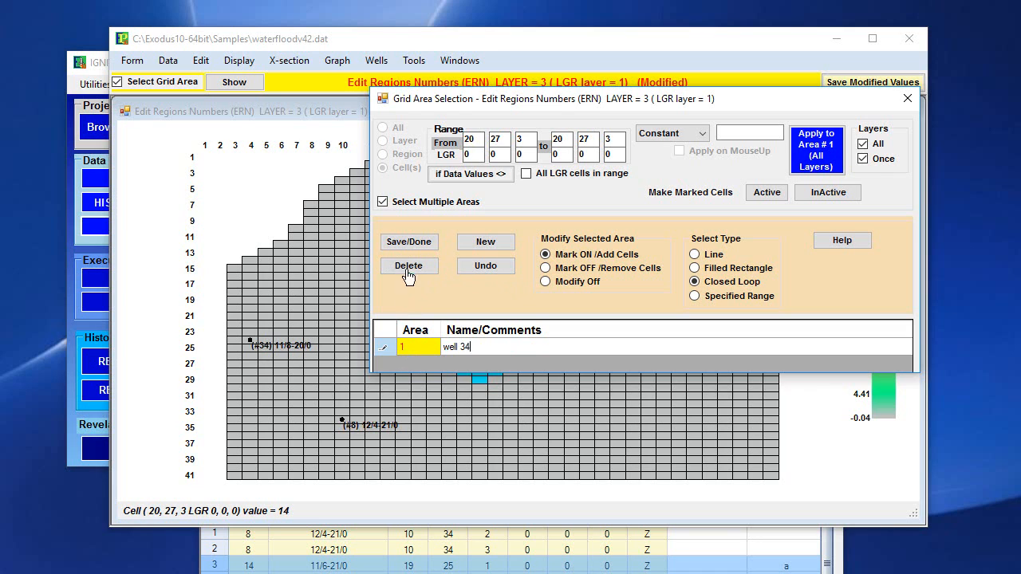
# Mark the cells around well 34, about columns 3 to 6 and rows 20 to 31, and save the area
pyautogui.moveTo(232, 319)
pyautogui.mouseDown()
pyautogui.moveTo(267, 332)
pyautogui.moveTo(254, 394)
pyautogui.moveTo(238, 405)
pyautogui.moveTo(232, 394)
pyautogui.mouseUp()
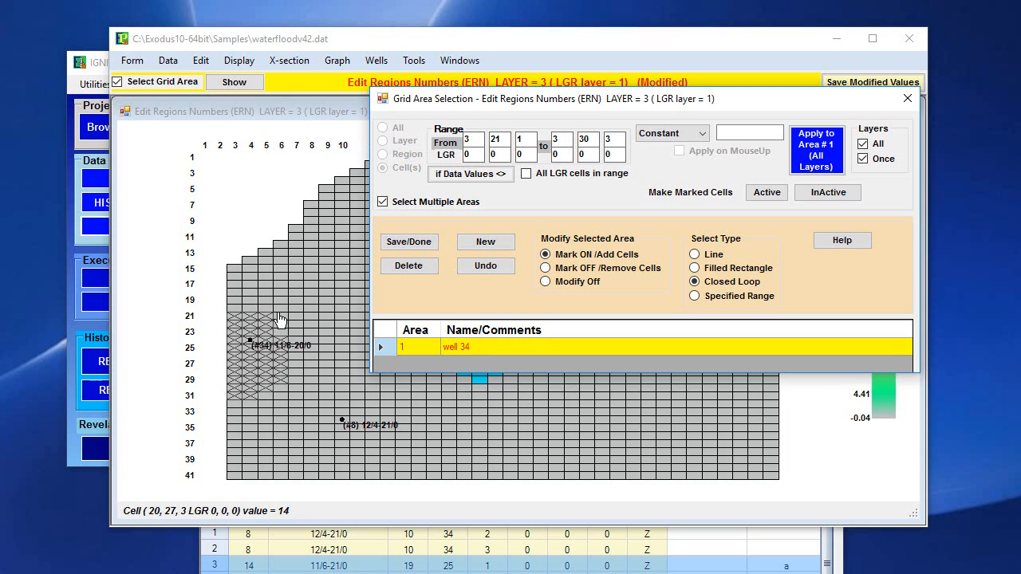
pyautogui.moveTo(280, 315)
pyautogui.mouseDown()
pyautogui.moveTo(287, 341)
pyautogui.moveTo(346, 353)
pyautogui.moveTo(244, 316)
pyautogui.mouseUp()
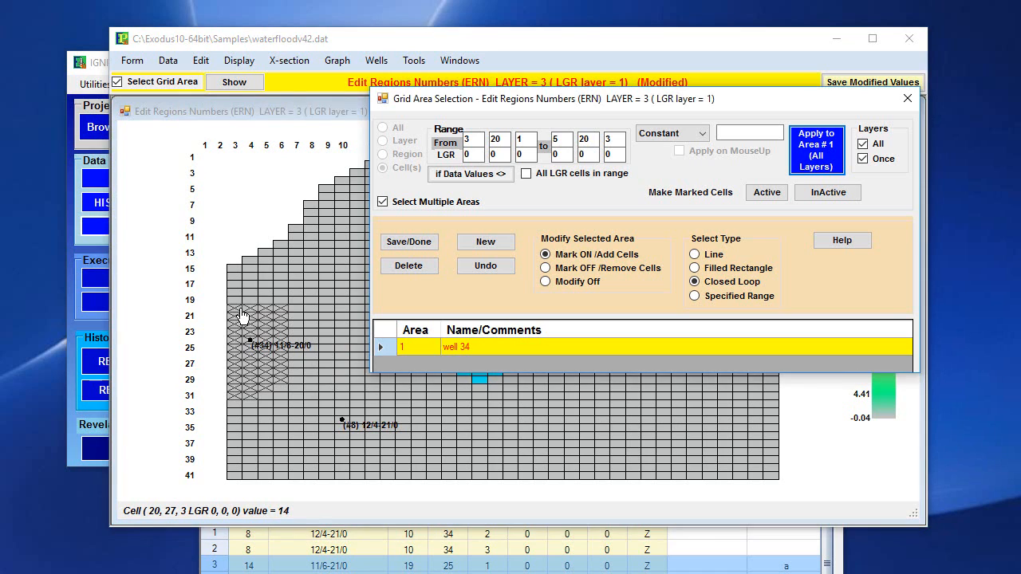
pyautogui.click(420, 246)
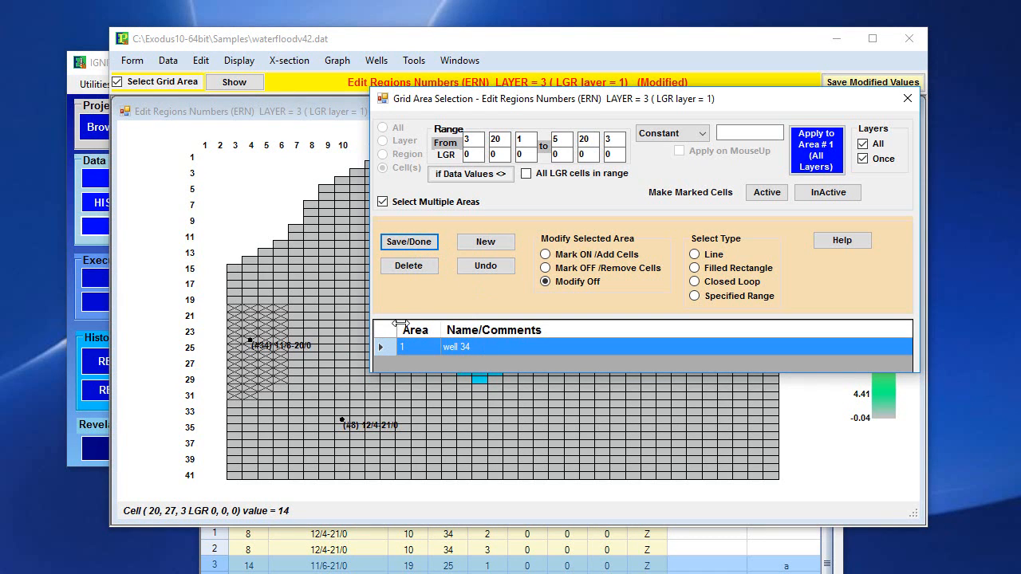
# Create a second grid area named "well 8" with the Closed Loop selection type
pyautogui.click(491, 243)
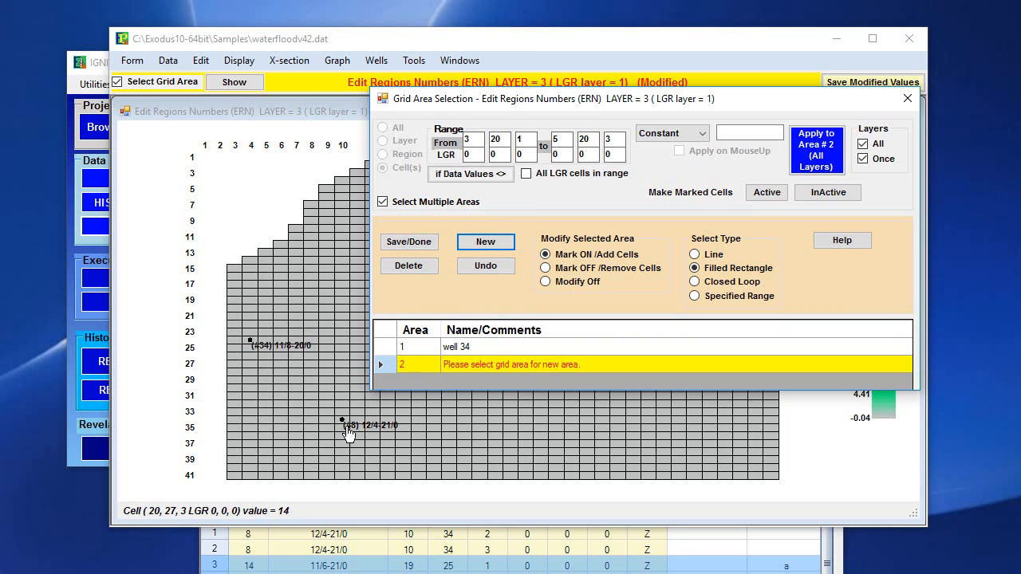
pyautogui.click(482, 368)
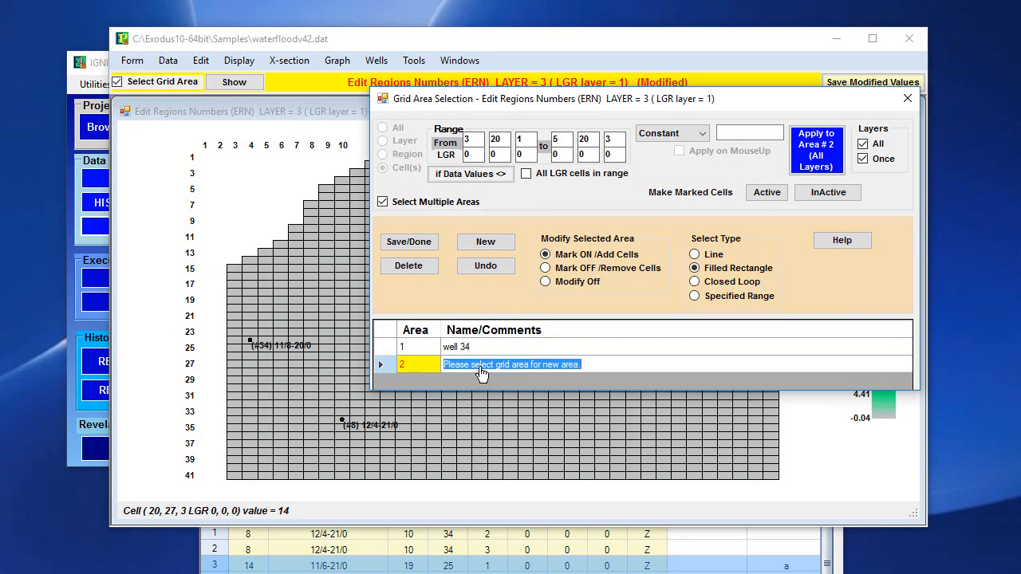
pyautogui.write('well 8')
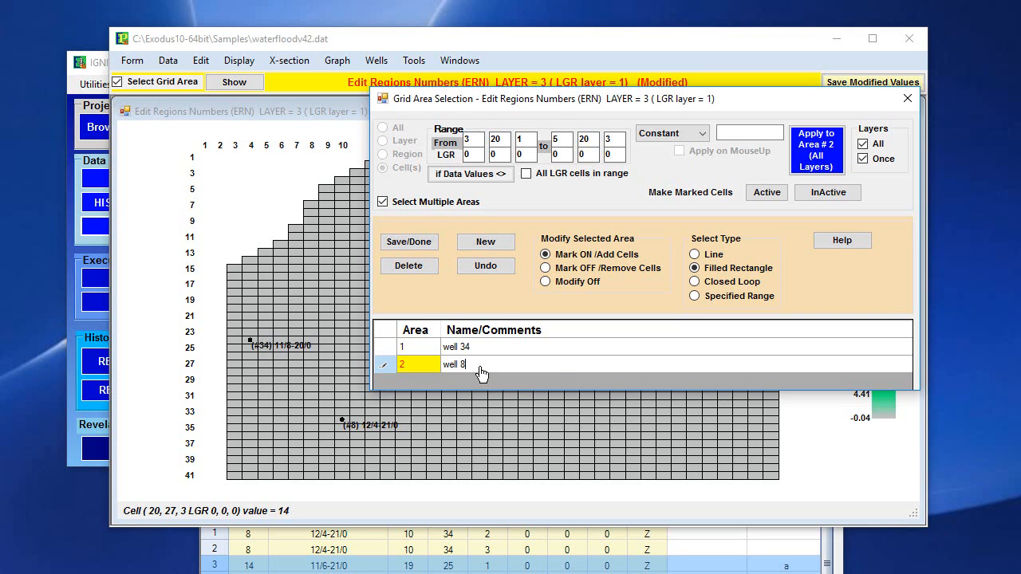
pyautogui.click(738, 288)
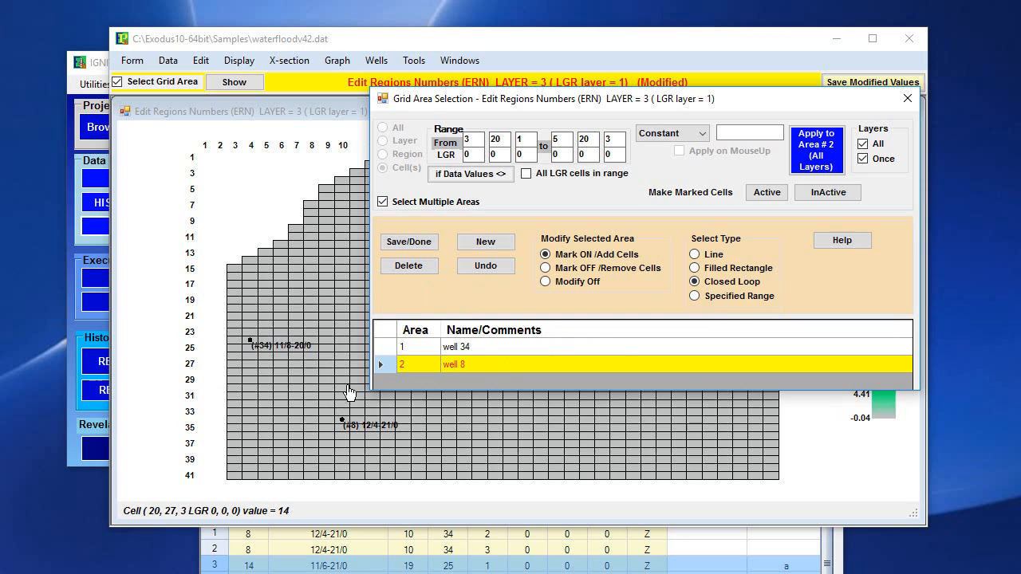
# Mark a closed loop of cells around well 8, about columns 8 to 13 and rows 29 to 40, and save the area
pyautogui.moveTo(365, 406)
pyautogui.mouseDown()
pyautogui.moveTo(335, 387)
pyautogui.moveTo(319, 461)
pyautogui.moveTo(381, 467)
pyautogui.moveTo(389, 424)
pyautogui.moveTo(368, 401)
pyautogui.mouseUp()
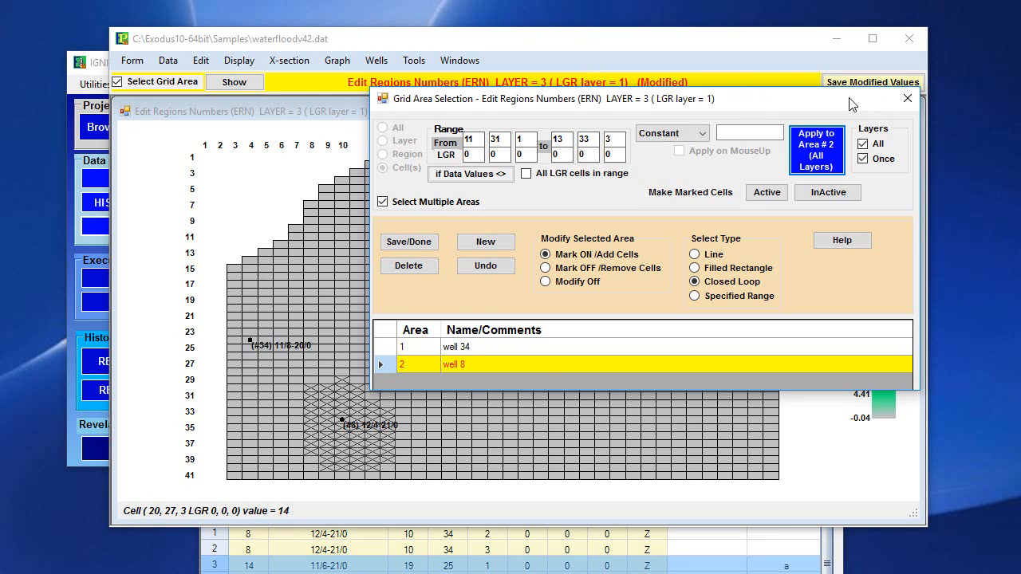
pyautogui.moveTo(852, 104); pyautogui.dragTo(828, 95)
pyautogui.click(876, 96)
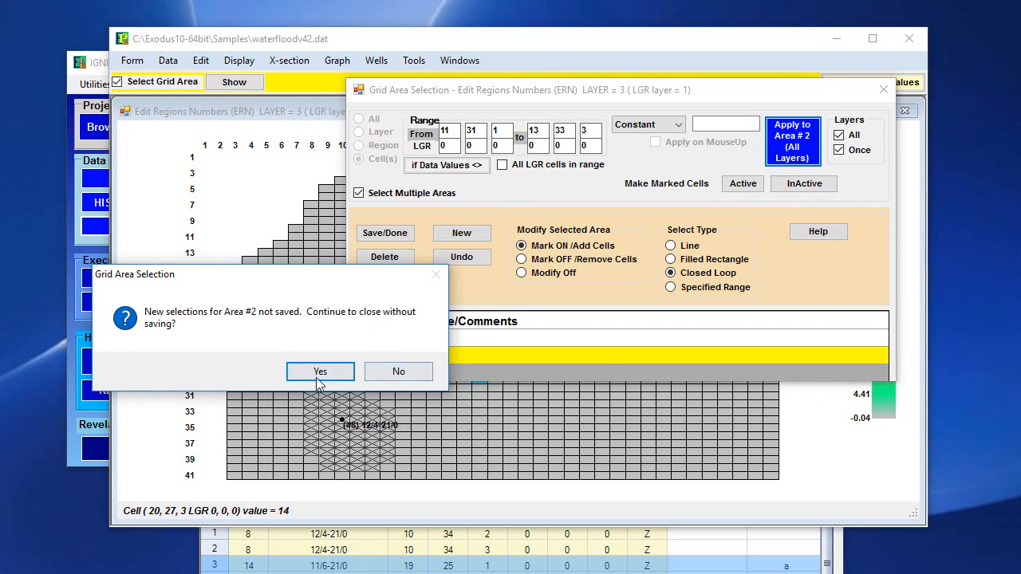
pyautogui.click(399, 372)
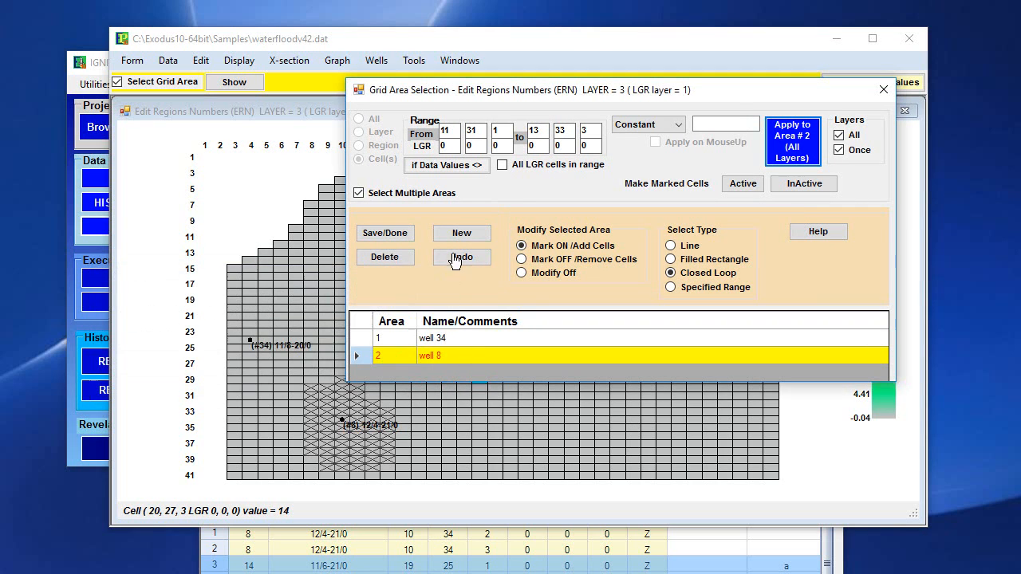
pyautogui.click(386, 234)
# Compare the saved well 34 and well 8 areas on the grid map
pyautogui.click(441, 345)
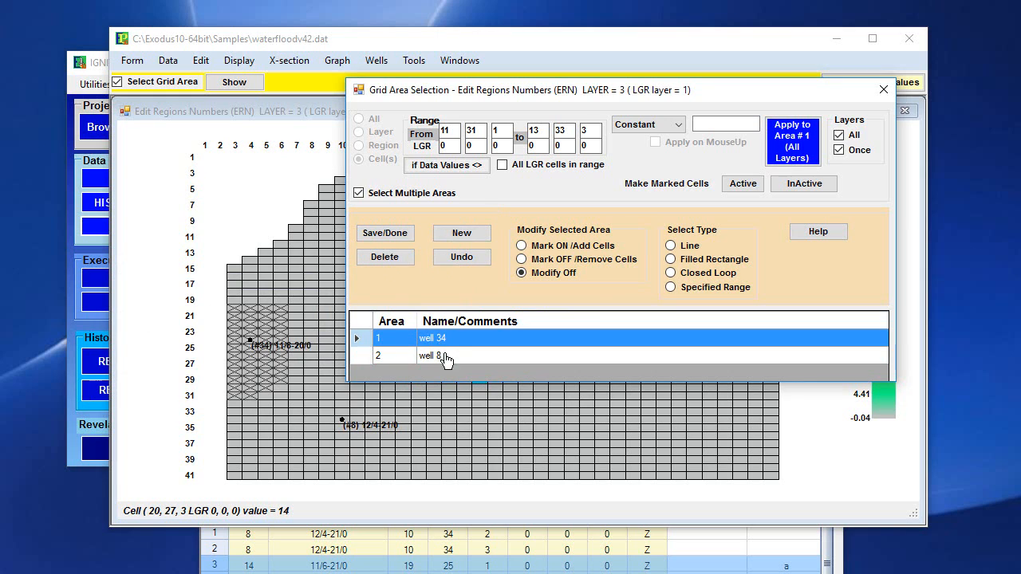
pyautogui.click(445, 357)
pyautogui.click(448, 341)
pyautogui.click(450, 356)
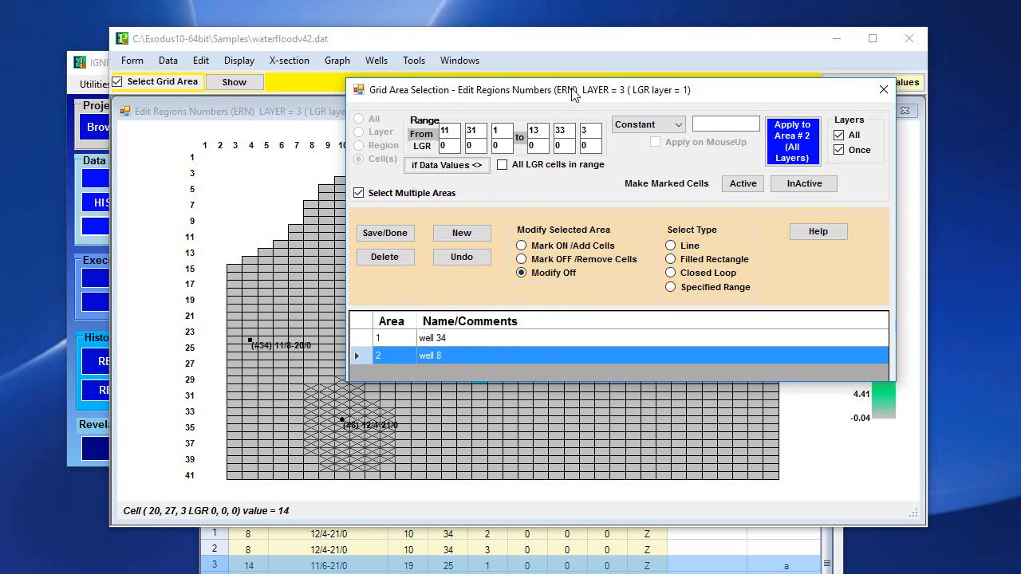
pyautogui.click(483, 339)
pyautogui.click(479, 356)
# Close the grid area selection form and the ERN allocation form
pyautogui.moveTo(758, 94); pyautogui.dragTo(744, 192)
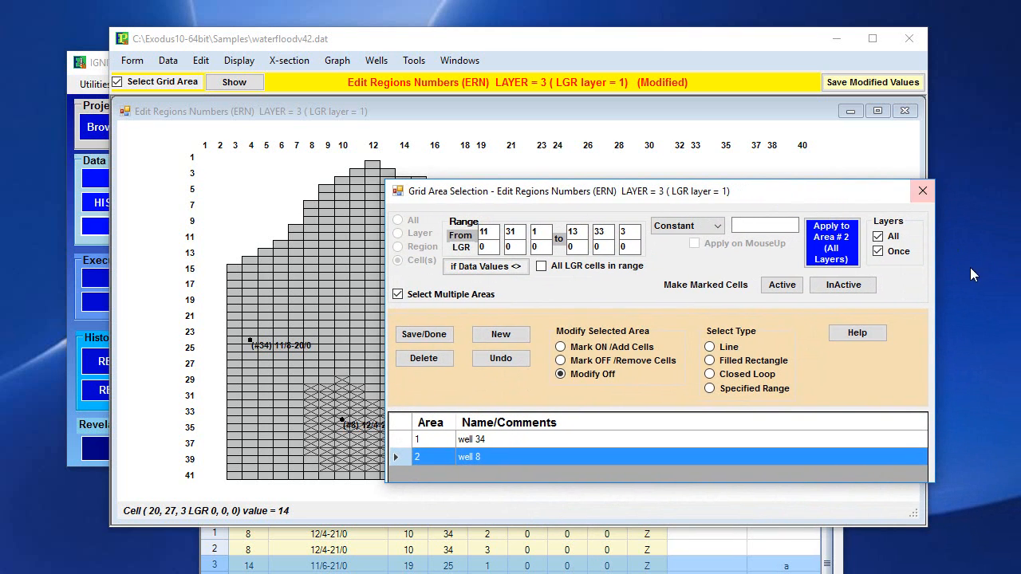
pyautogui.click(923, 191)
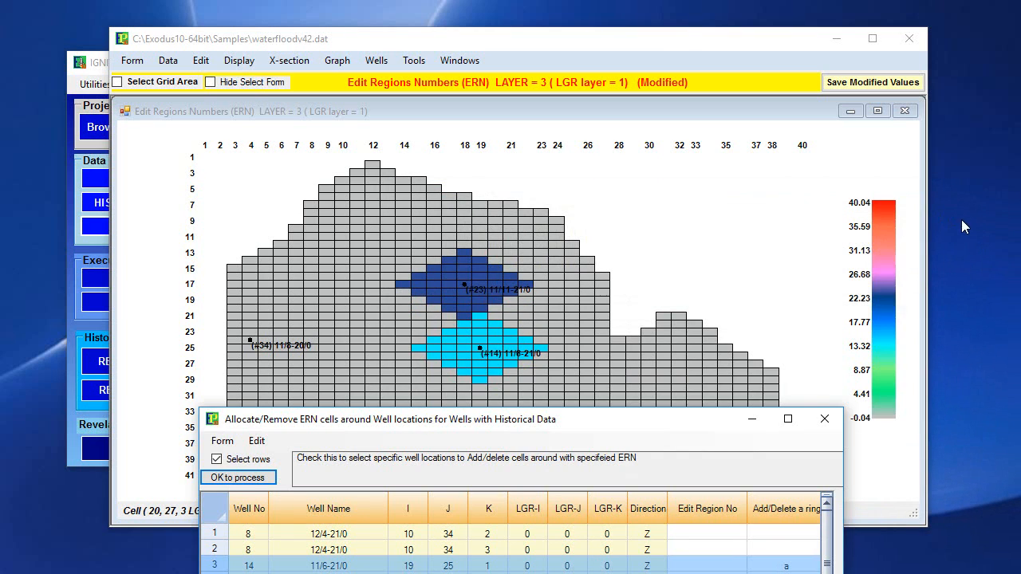
pyautogui.moveTo(604, 412); pyautogui.dragTo(631, 180)
pyautogui.click(824, 186)
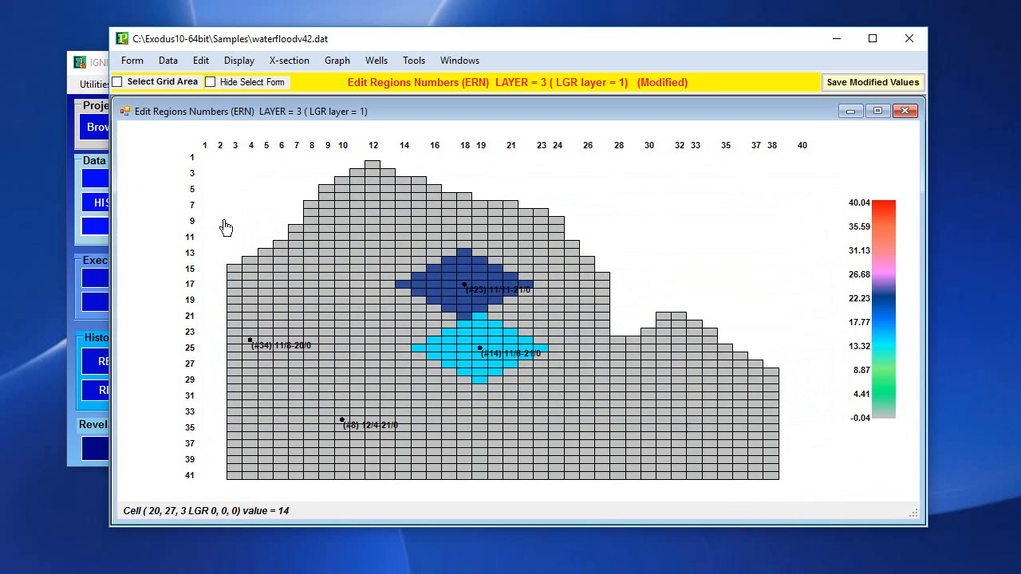
# Close all open grid displays and update the stored Edit Regions Numbers (ERN) values with the current ones
pyautogui.click(133, 60)
pyautogui.moveTo(158, 129)
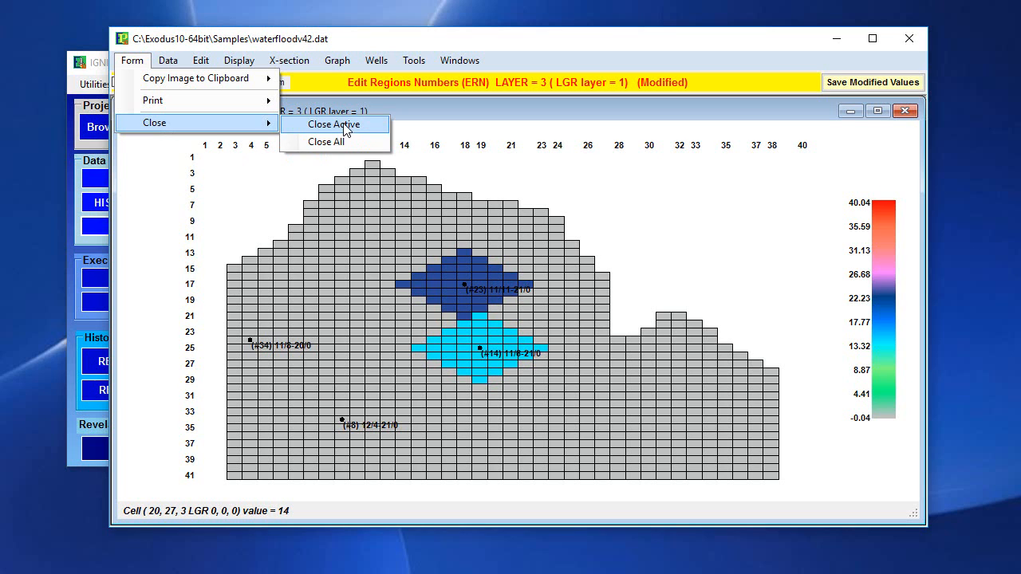
pyautogui.click(335, 142)
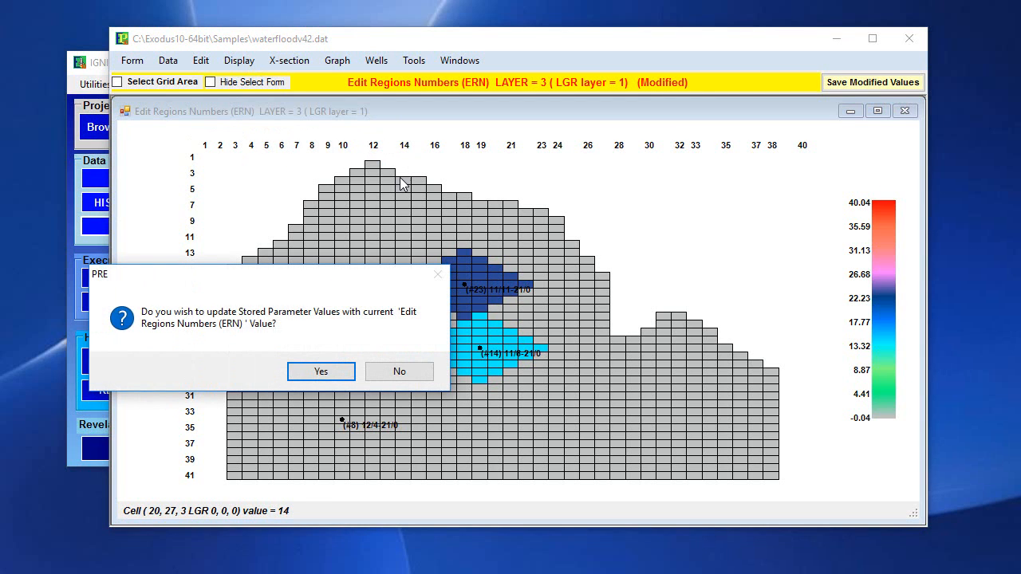
pyautogui.click(321, 372)
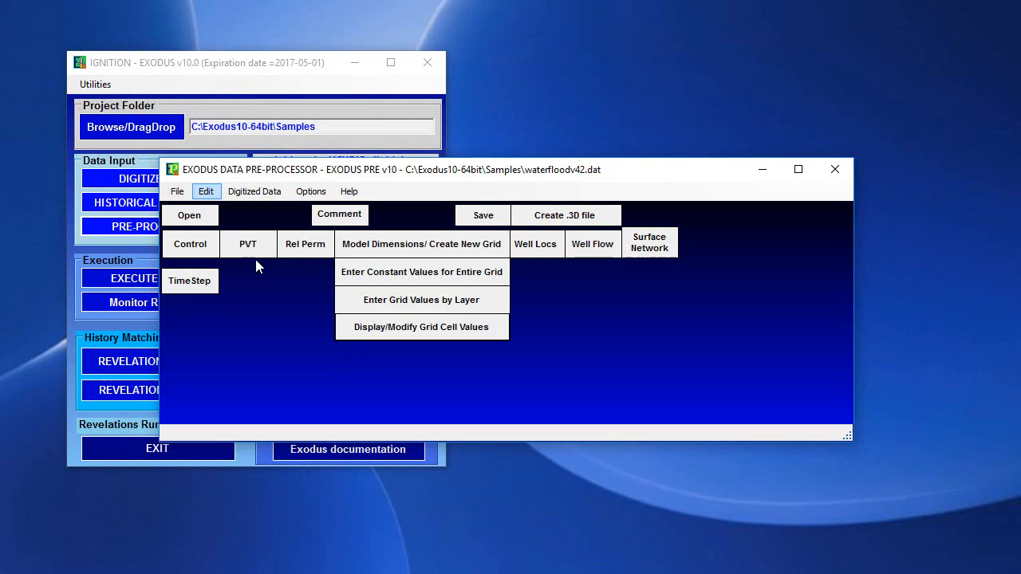
# Open the optional regression parameters form for waterfloodv42.dat and reposition its window
pyautogui.click(206, 193)
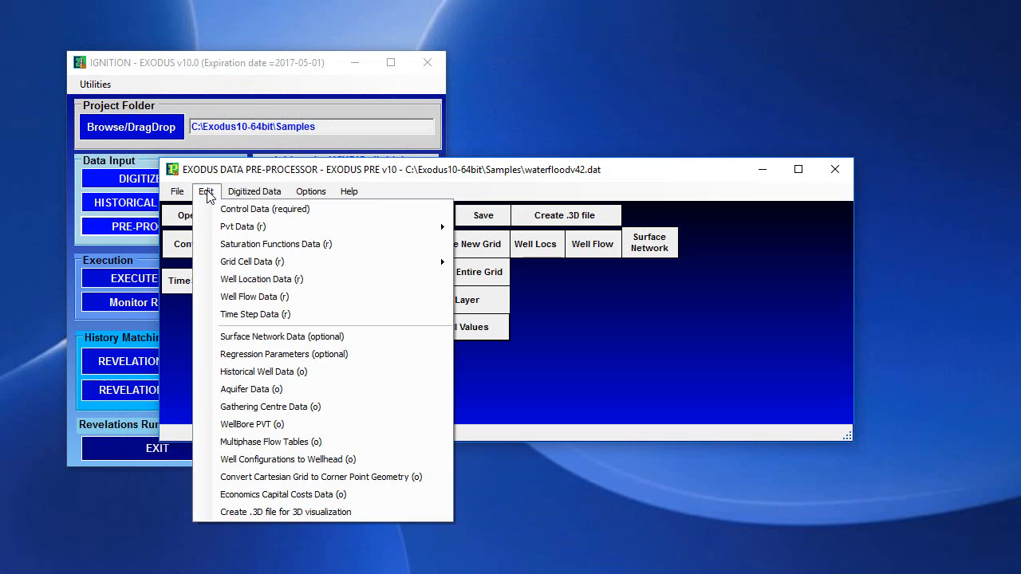
pyautogui.click(277, 355)
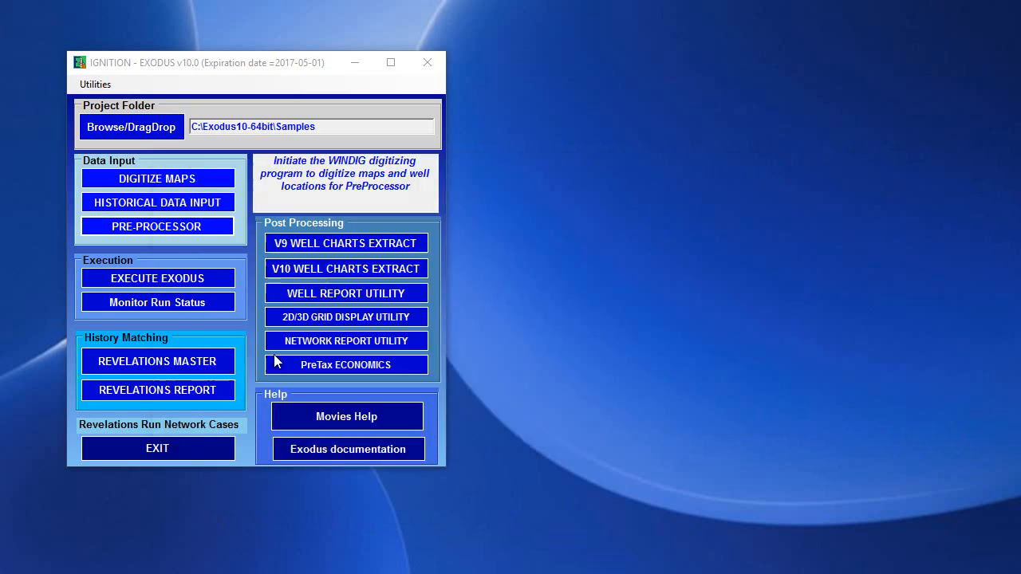
pyautogui.moveTo(325, 73); pyautogui.dragTo(329, 93)
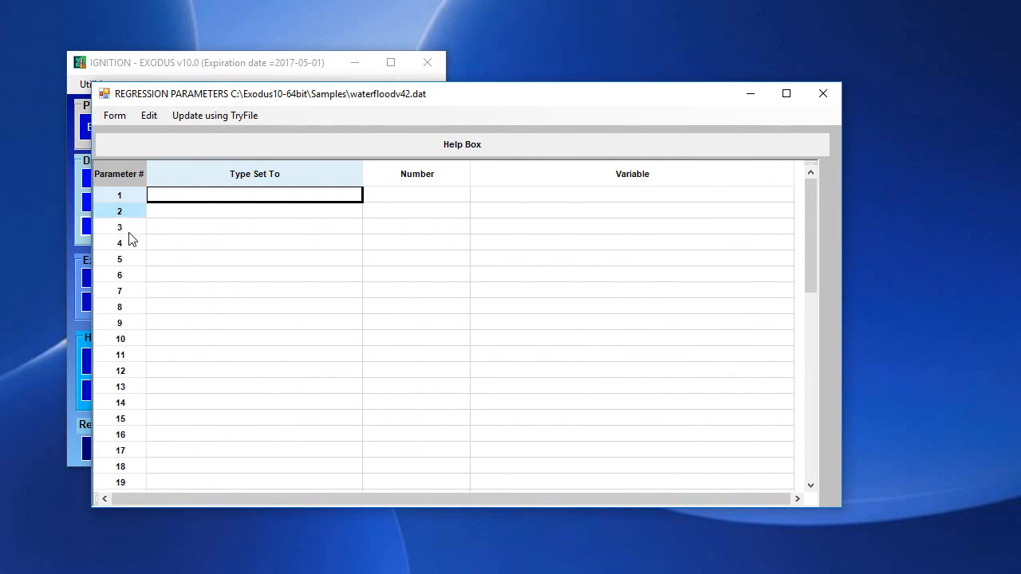
# Review the available set types and the help text for the number and variable entries of regression parameter 1
pyautogui.click(350, 196)
pyautogui.click(355, 195)
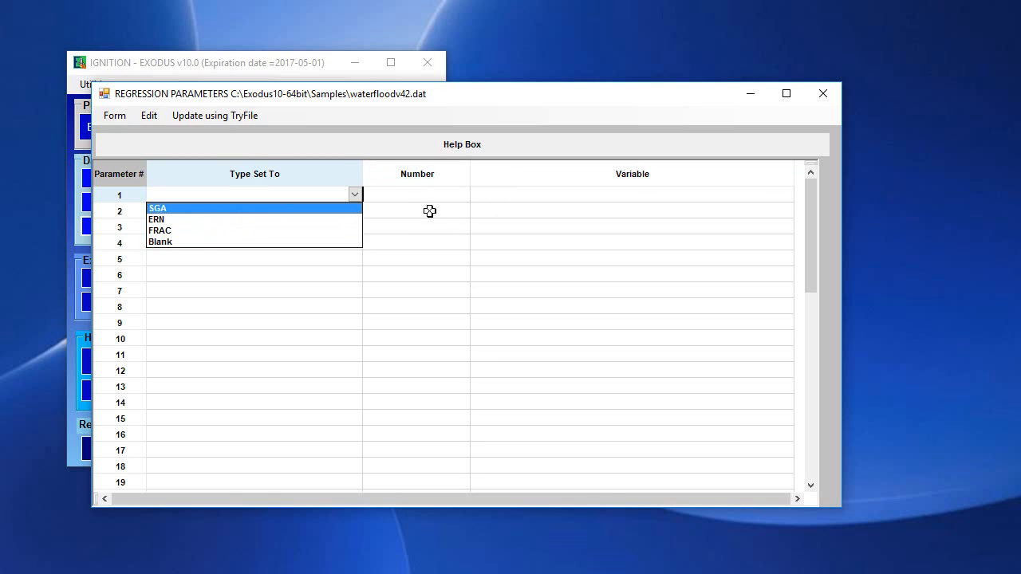
pyautogui.click(462, 197)
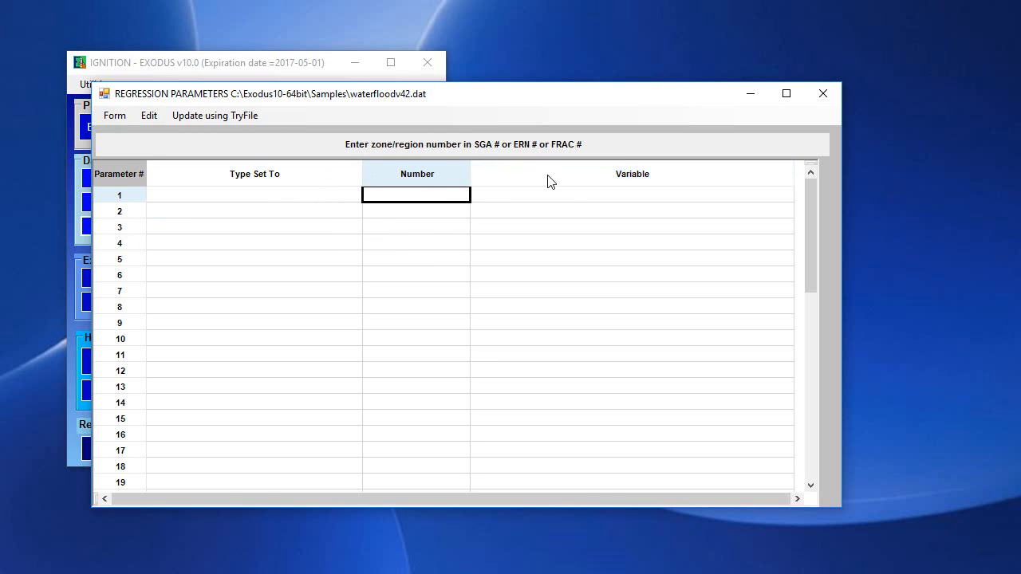
pyautogui.click(607, 194)
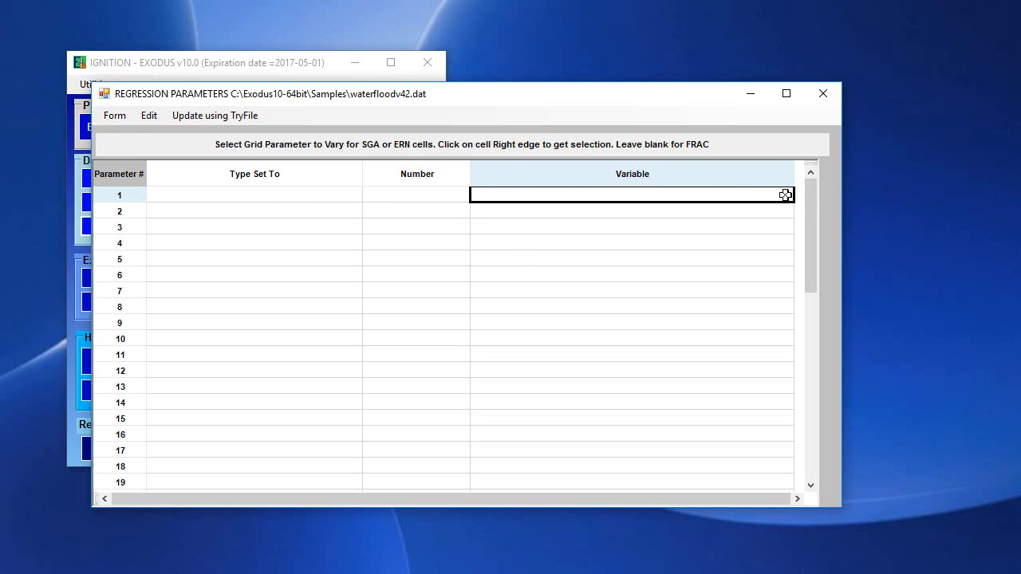
# Define regression parameter 1 as type ERN, number 14, with POROSITY (POR) as the variable
pyautogui.click(297, 194)
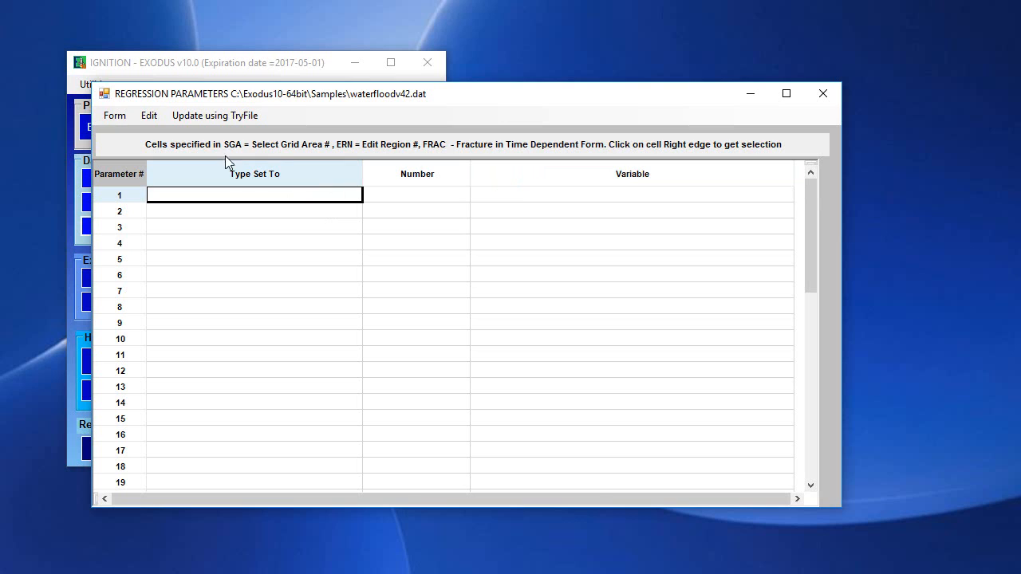
pyautogui.click(356, 194)
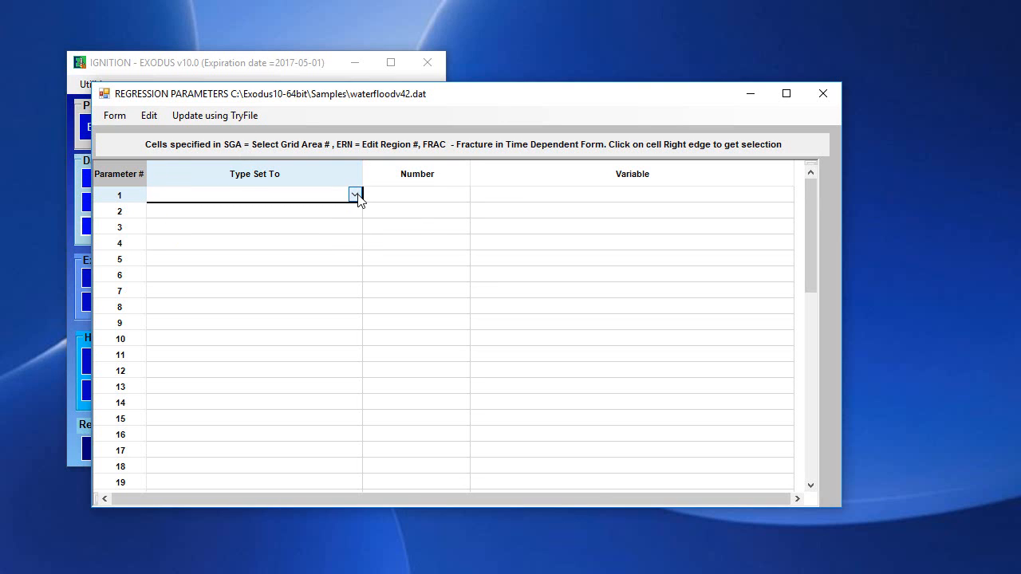
pyautogui.click(355, 194)
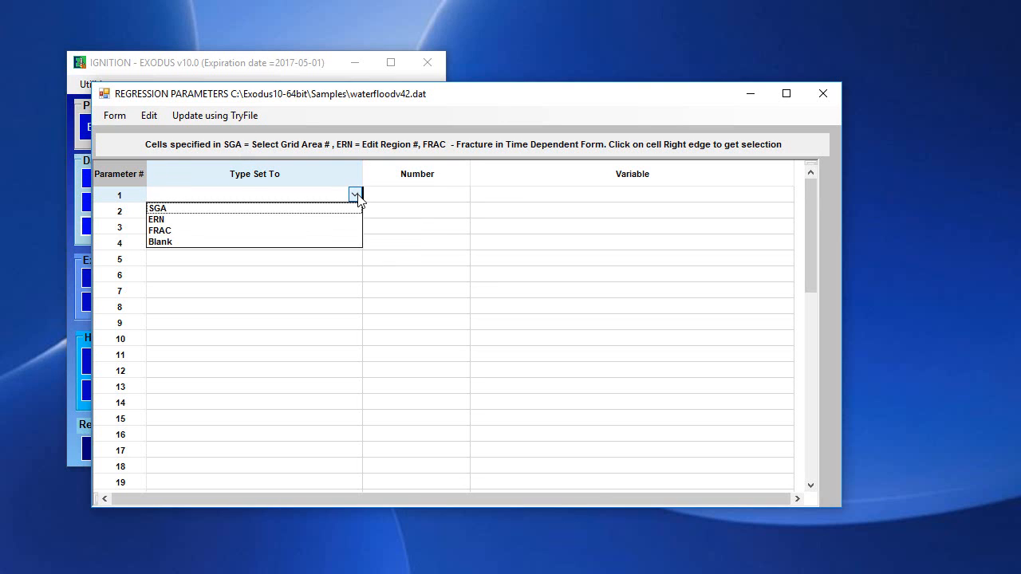
pyautogui.click(174, 221)
pyautogui.click(443, 193)
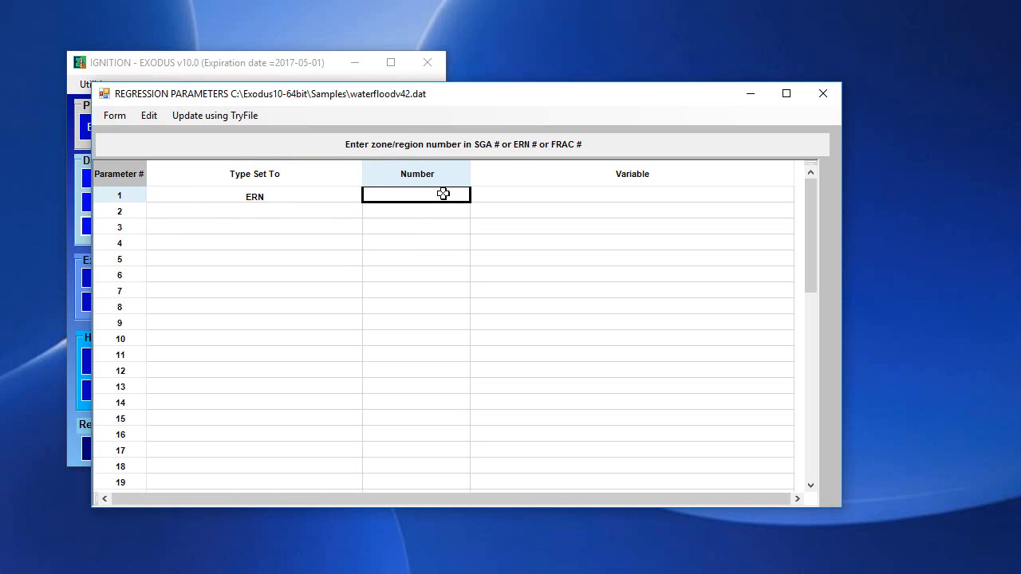
pyautogui.click(444, 194)
pyautogui.write('14')
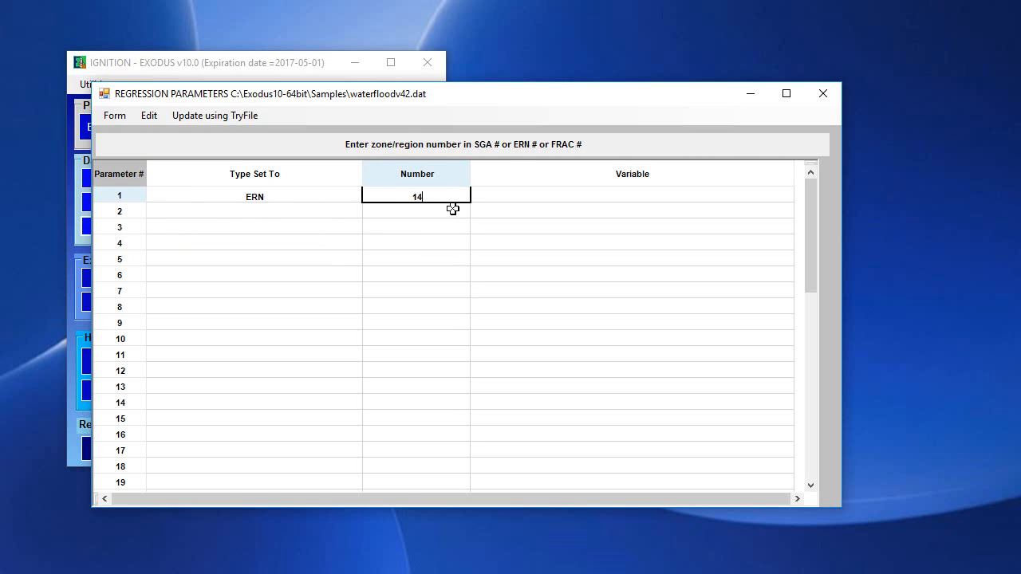
pyautogui.press('Return')
pyautogui.click(668, 194)
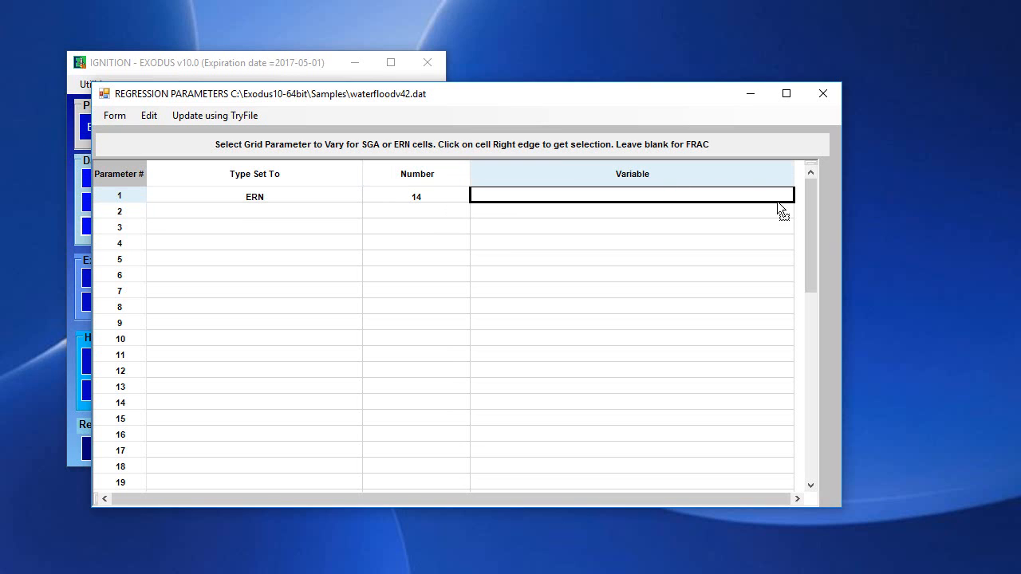
pyautogui.click(786, 195)
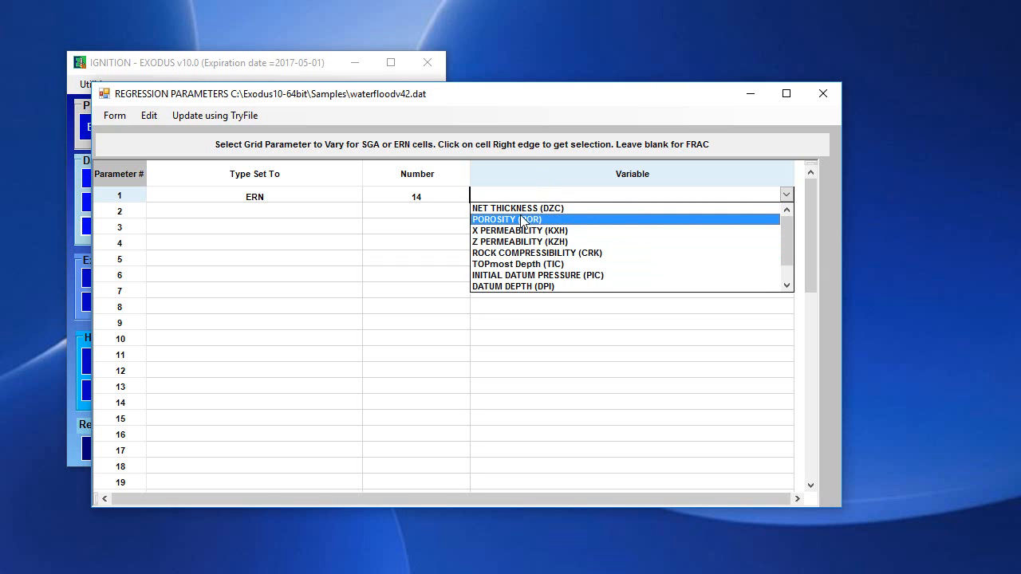
pyautogui.click(528, 219)
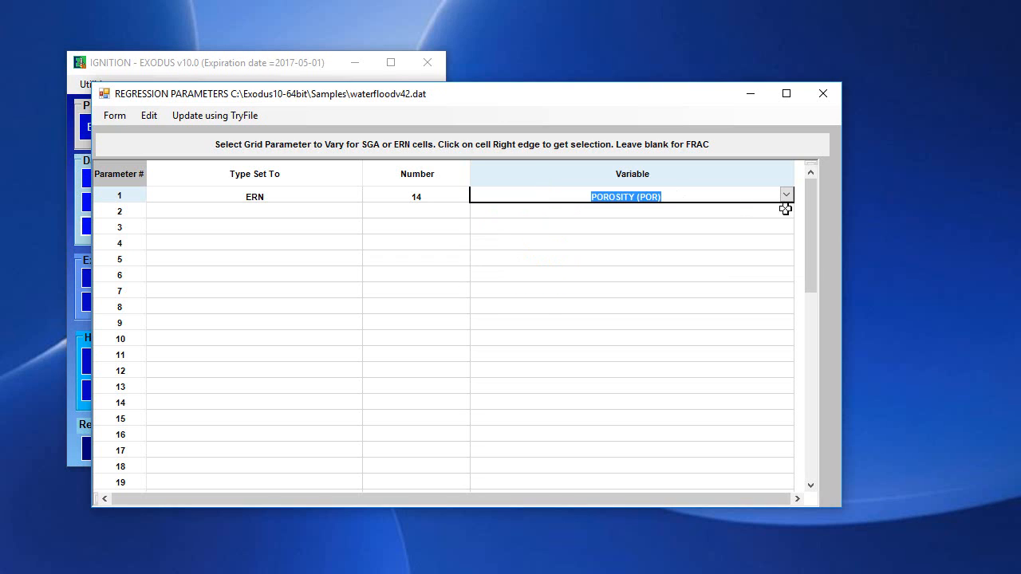
# Define regression parameter 2 as type ERN, number 14, with X PERMEABILITY (KXH) as the variable
pyautogui.click(285, 212)
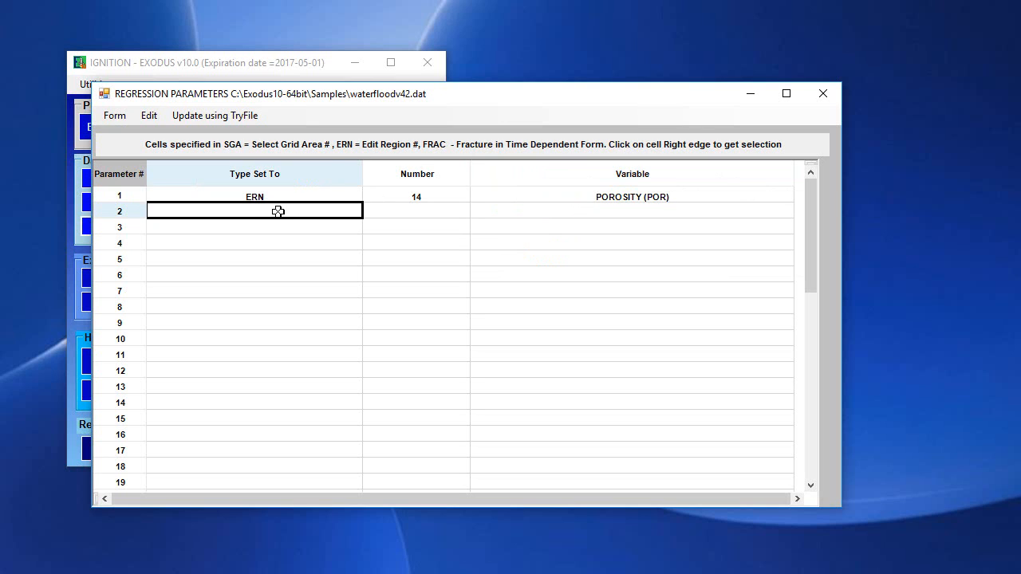
pyautogui.click(355, 210)
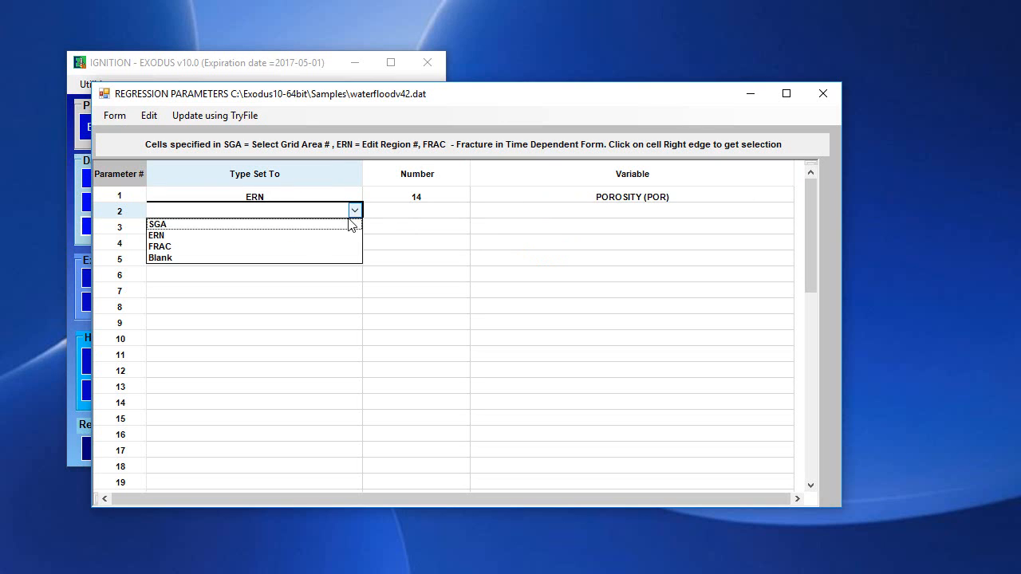
pyautogui.click(300, 237)
pyautogui.click(434, 213)
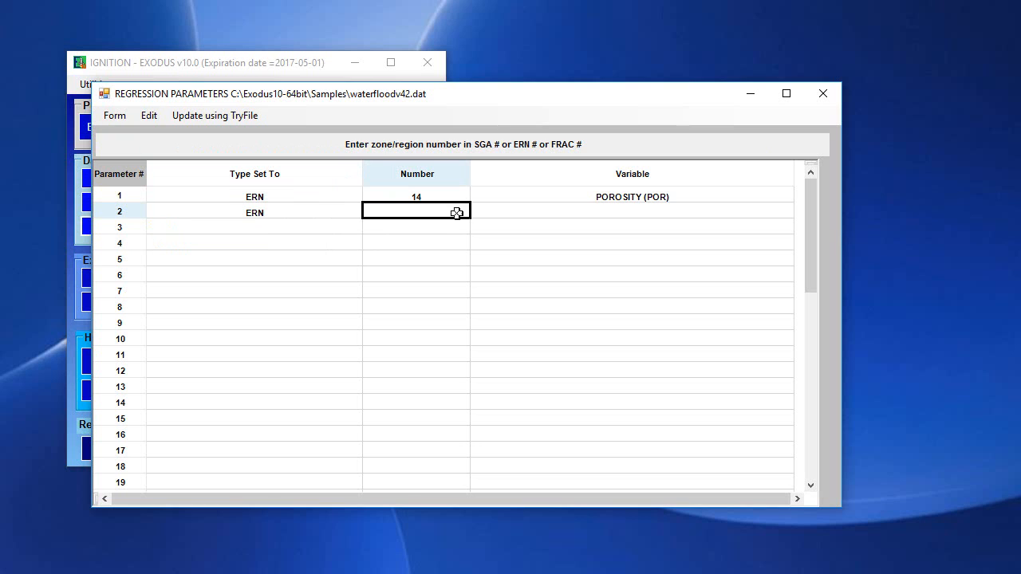
pyautogui.write('14')
pyautogui.click(726, 209)
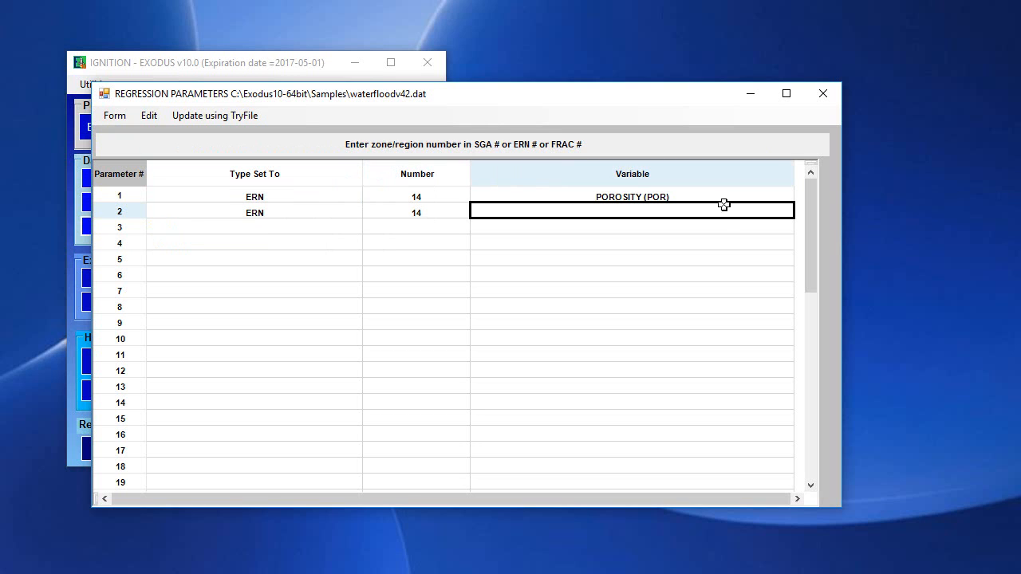
pyautogui.click(787, 210)
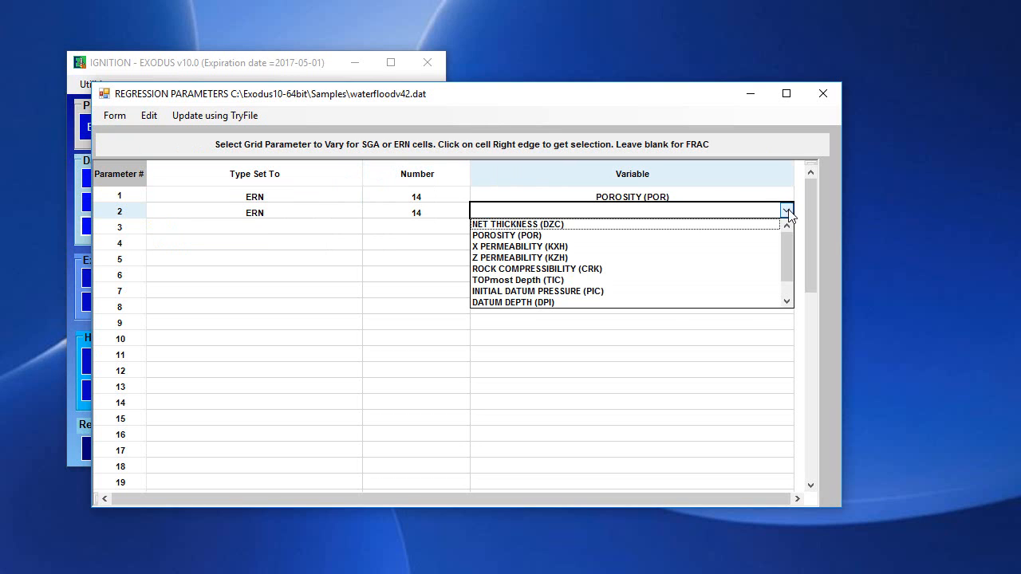
pyautogui.click(610, 253)
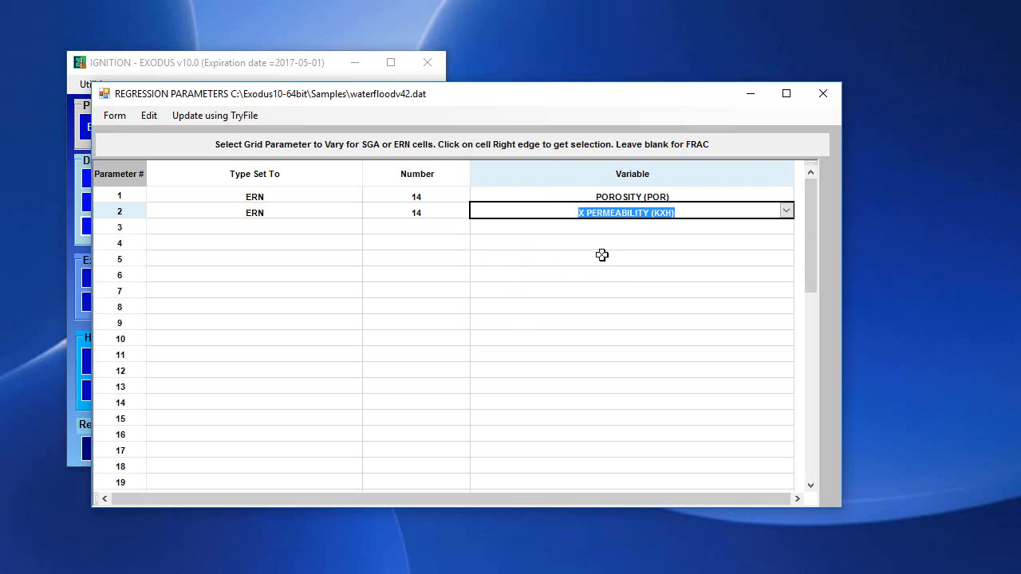
# Define regression parameter 3 as type ERN, number 23, with POROSITY (POR) as the variable
pyautogui.click(260, 232)
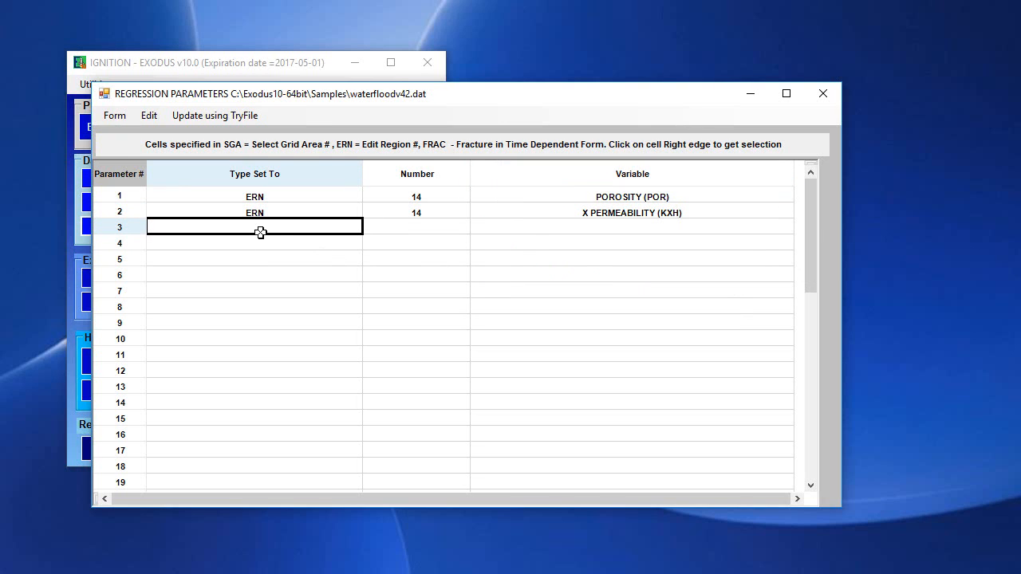
pyautogui.click(351, 227)
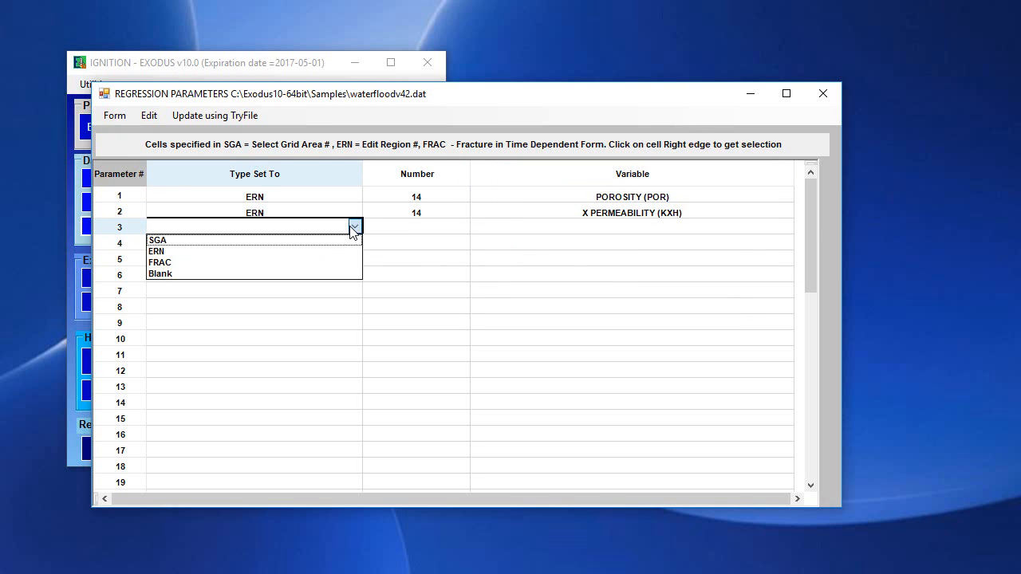
pyautogui.click(296, 252)
pyautogui.click(419, 228)
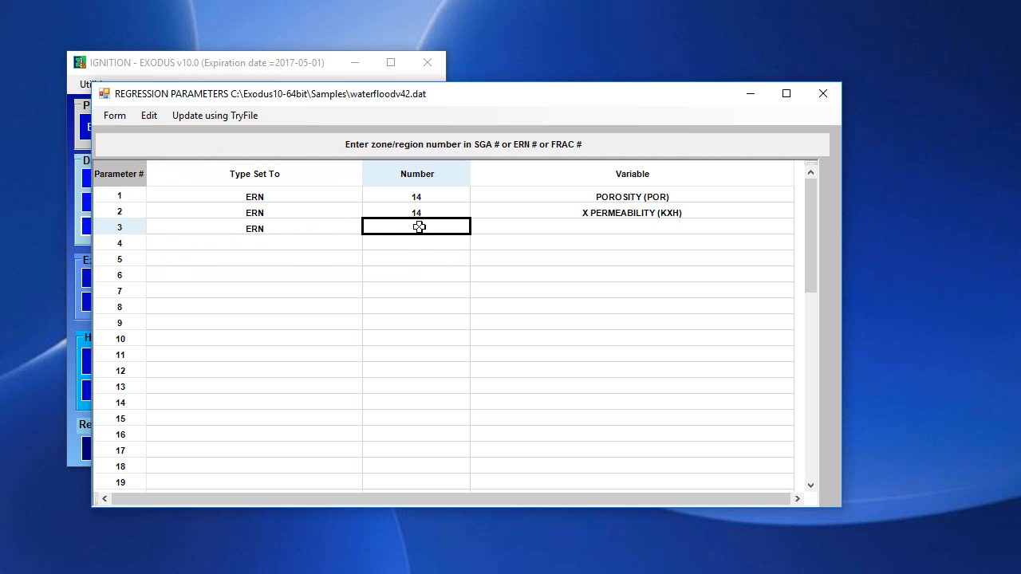
pyautogui.write('23')
pyautogui.click(443, 245)
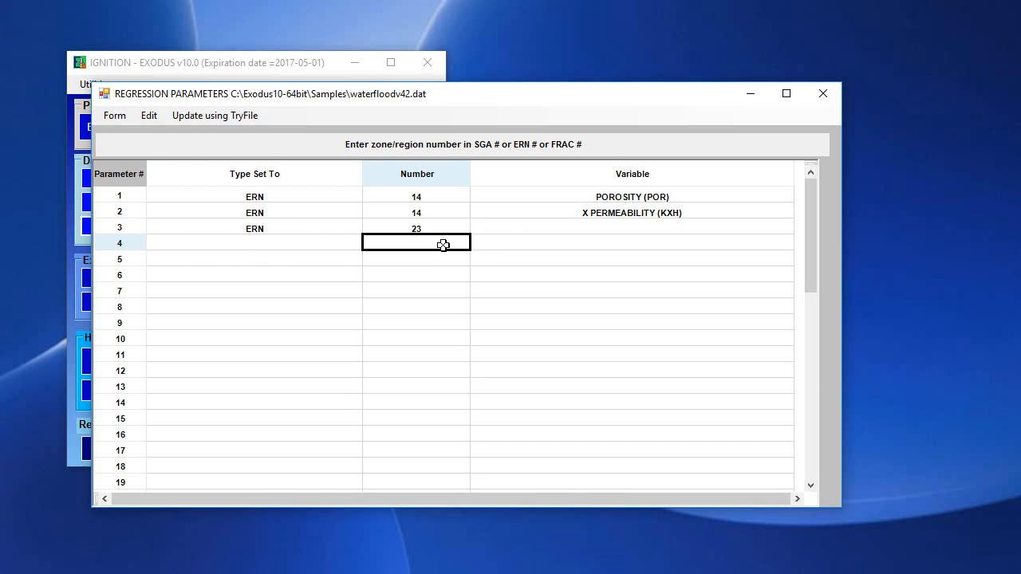
pyautogui.click(632, 230)
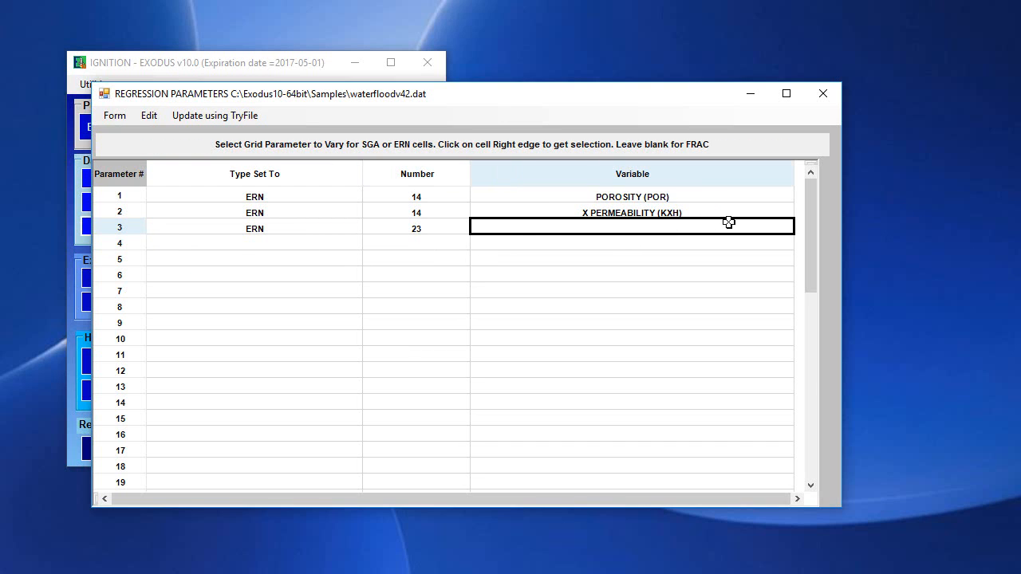
pyautogui.click(677, 199)
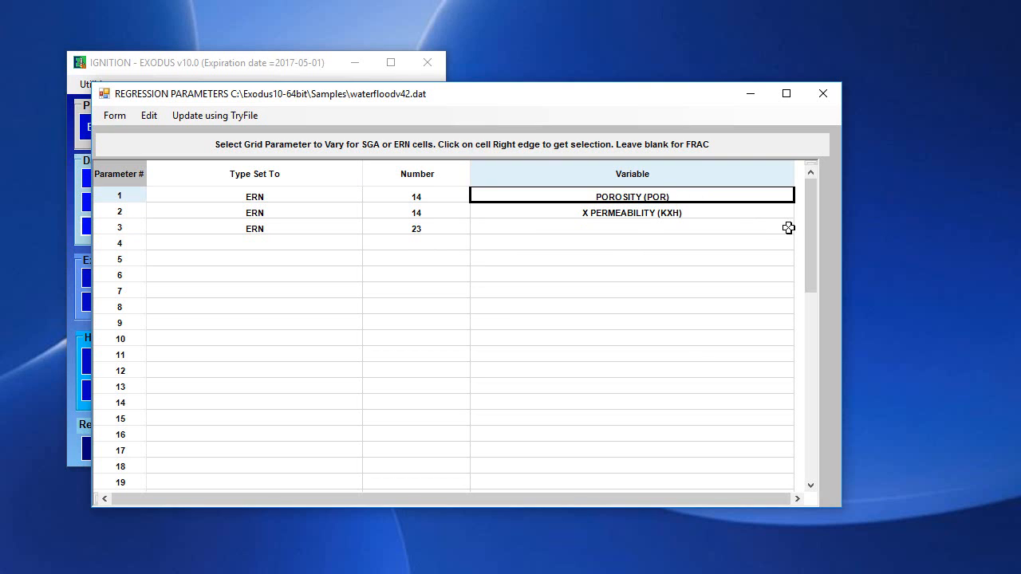
pyautogui.click(788, 228)
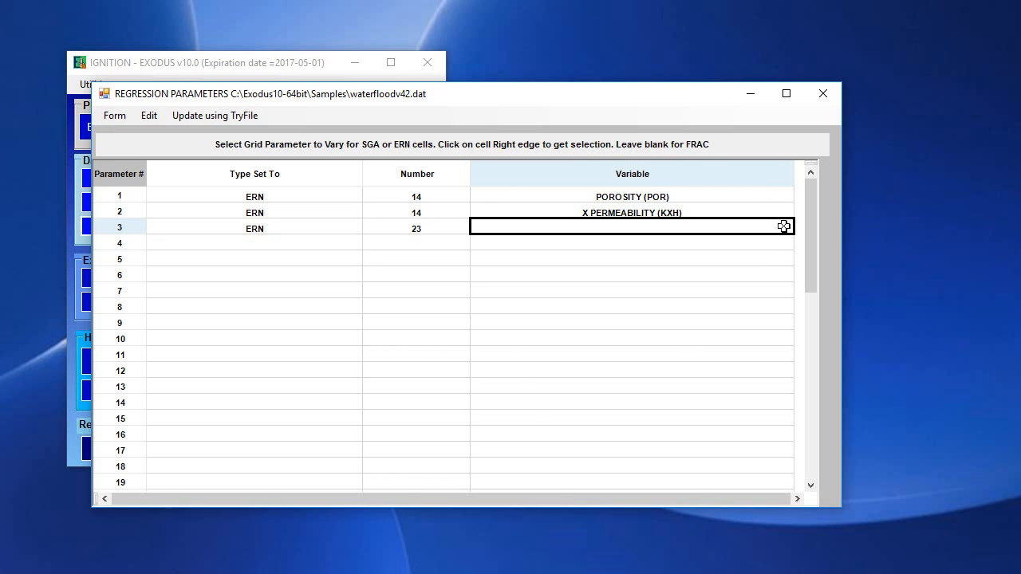
pyautogui.click(786, 227)
pyautogui.click(648, 254)
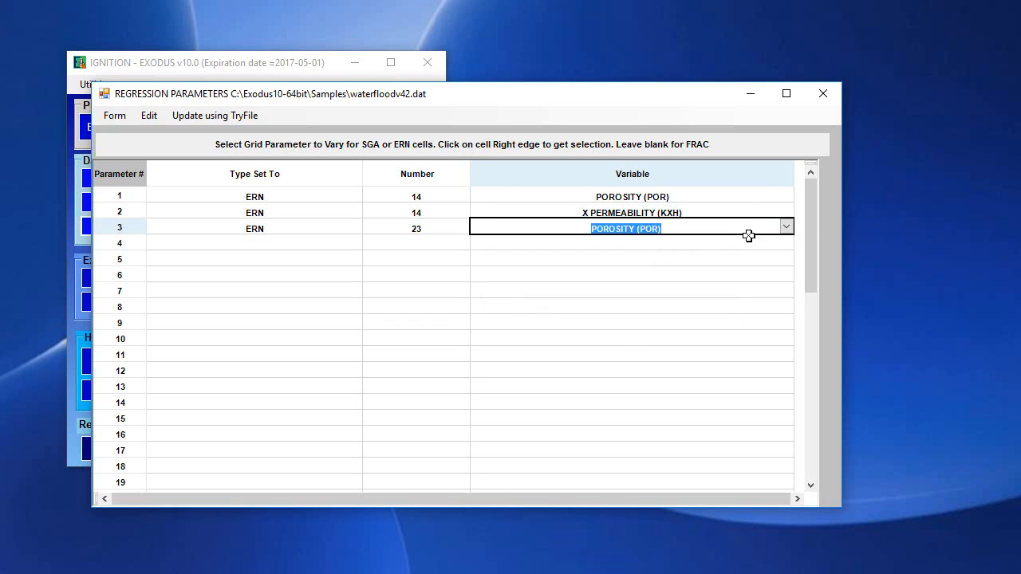
# Define regression parameter 4 as type ERN, number 23, with X PERMEABILITY (KXH) as the variable
pyautogui.click(319, 244)
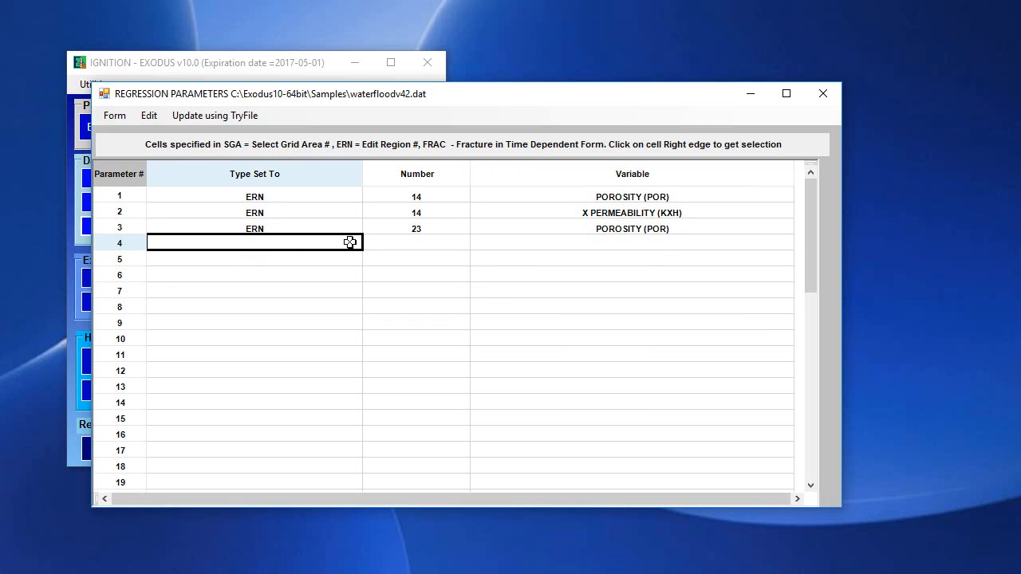
pyautogui.click(349, 242)
pyautogui.click(241, 264)
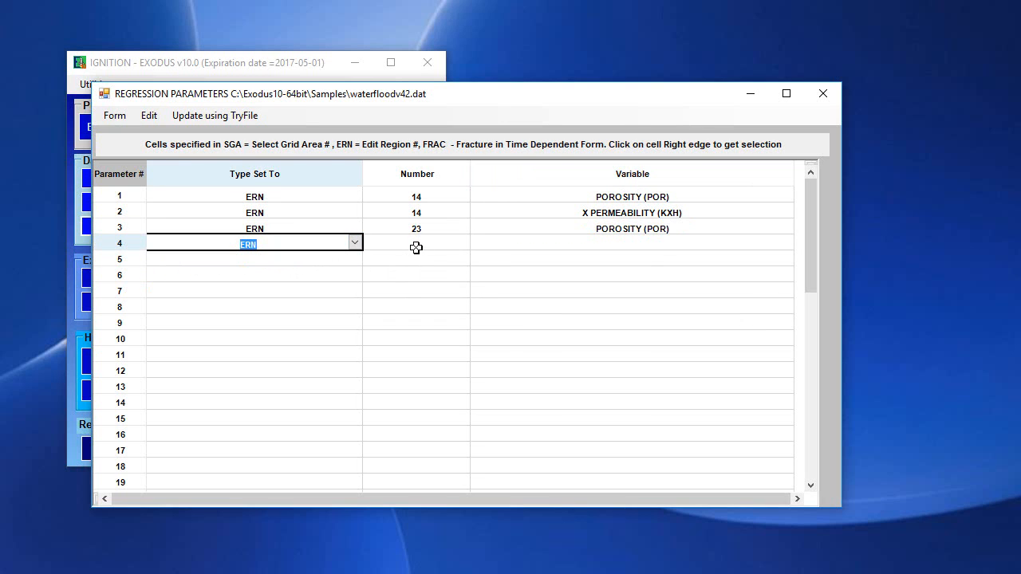
pyautogui.click(417, 248)
pyautogui.write('23')
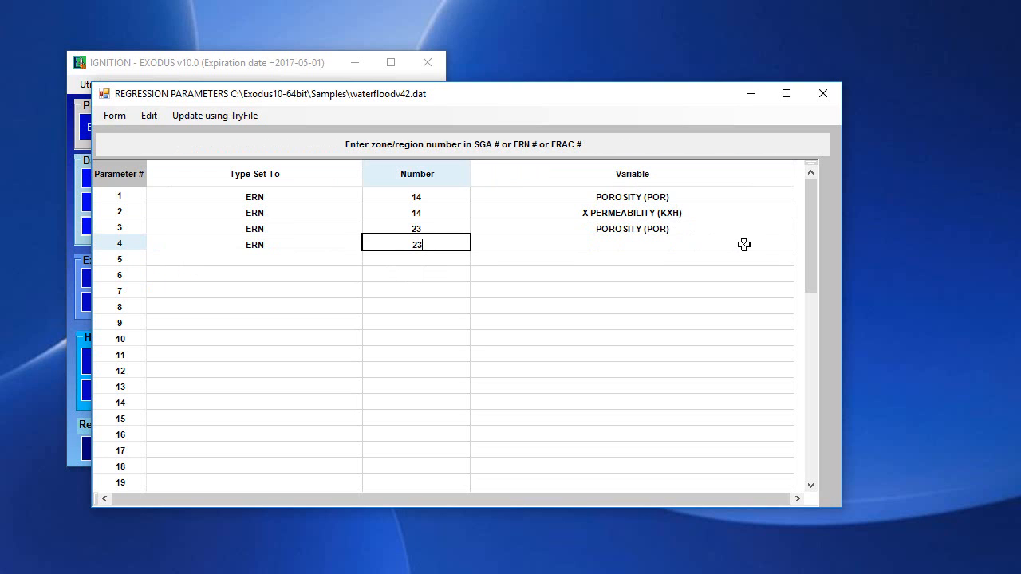
pyautogui.click(789, 242)
pyautogui.click(786, 241)
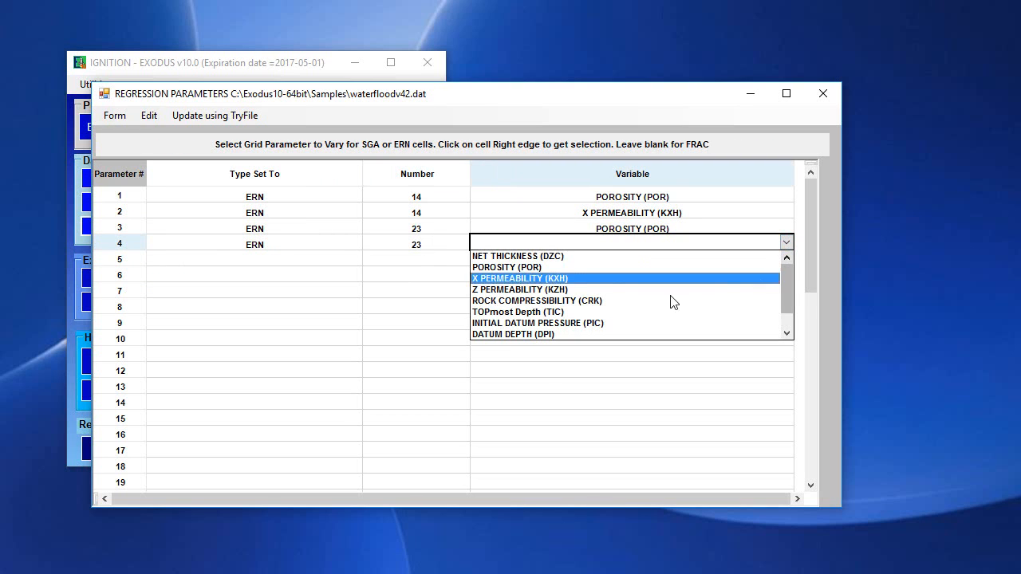
pyautogui.click(579, 279)
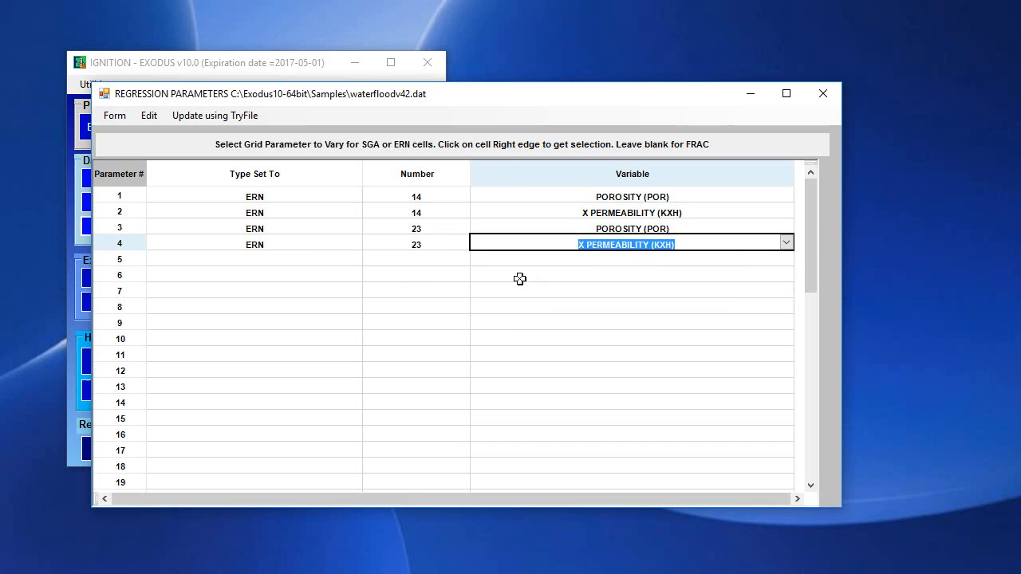
# Set regression parameter 5 to type SGA with number 1
pyautogui.click(325, 258)
pyautogui.click(353, 257)
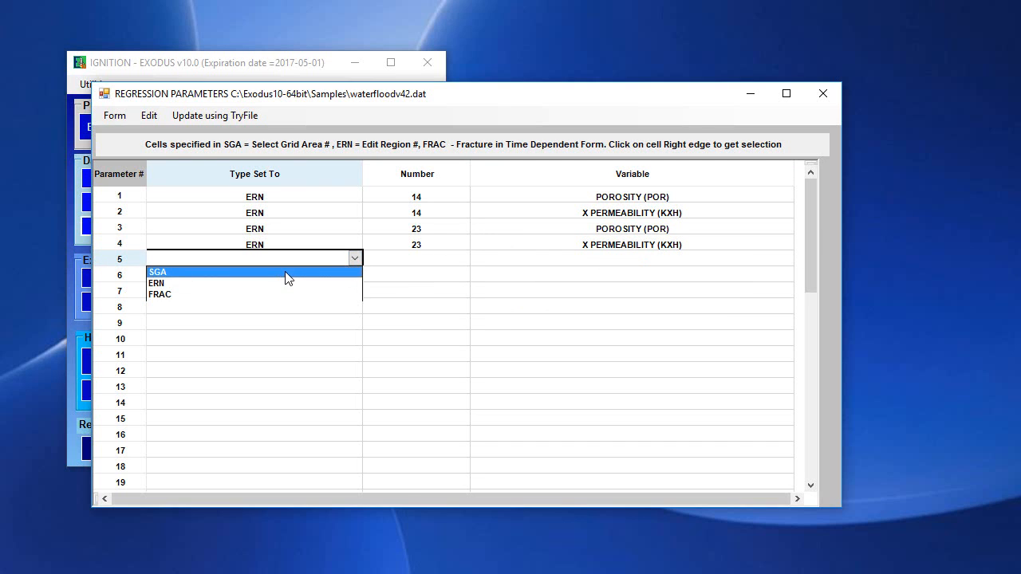
pyautogui.click(286, 273)
pyautogui.click(431, 257)
pyautogui.write('1')
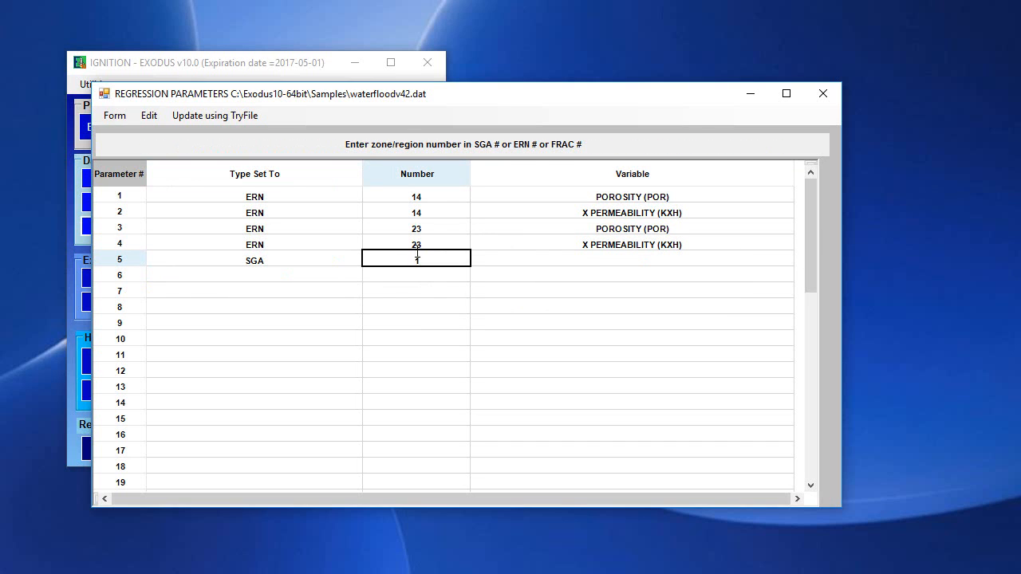
# Set regression parameter 6 to type SGA with number 1
pyautogui.click(321, 275)
pyautogui.click(349, 274)
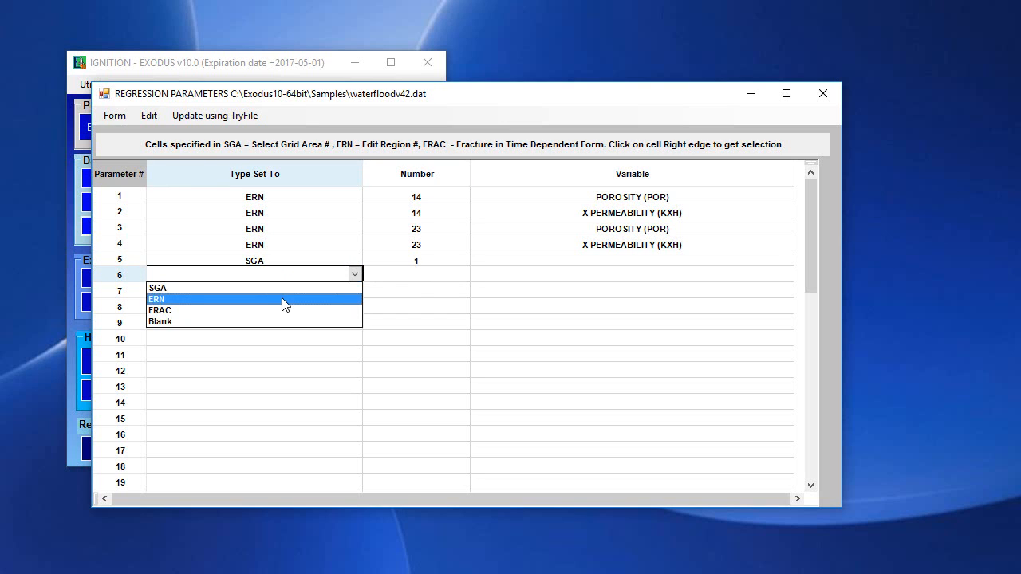
pyautogui.click(299, 286)
pyautogui.click(417, 271)
pyautogui.write('2')
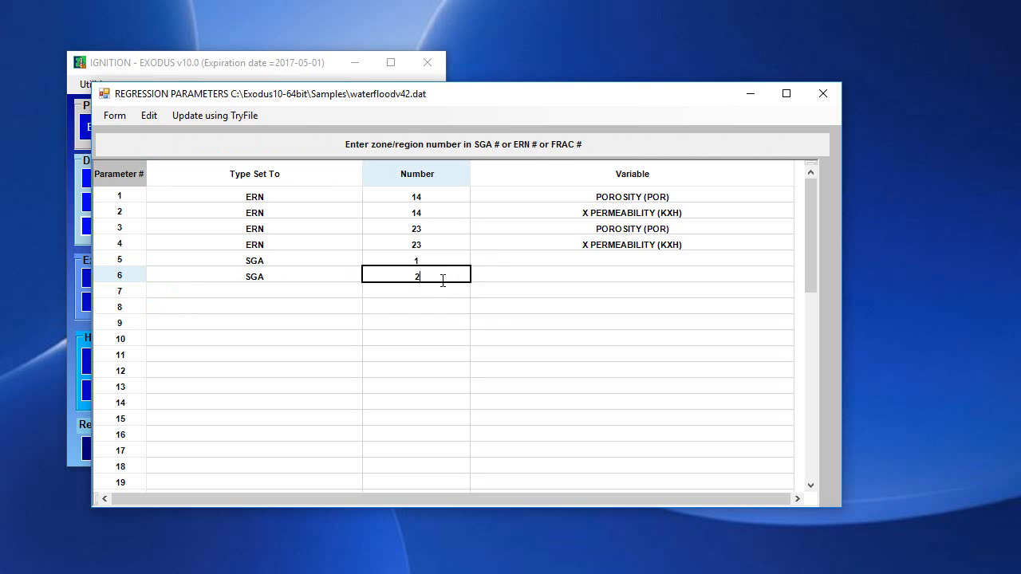
pyautogui.write('1')
# Assign POROSITY (POR) as the variable of regression parameter 5 and X PERMEABILITY (KXH) as that of parameter 6
pyautogui.click(654, 258)
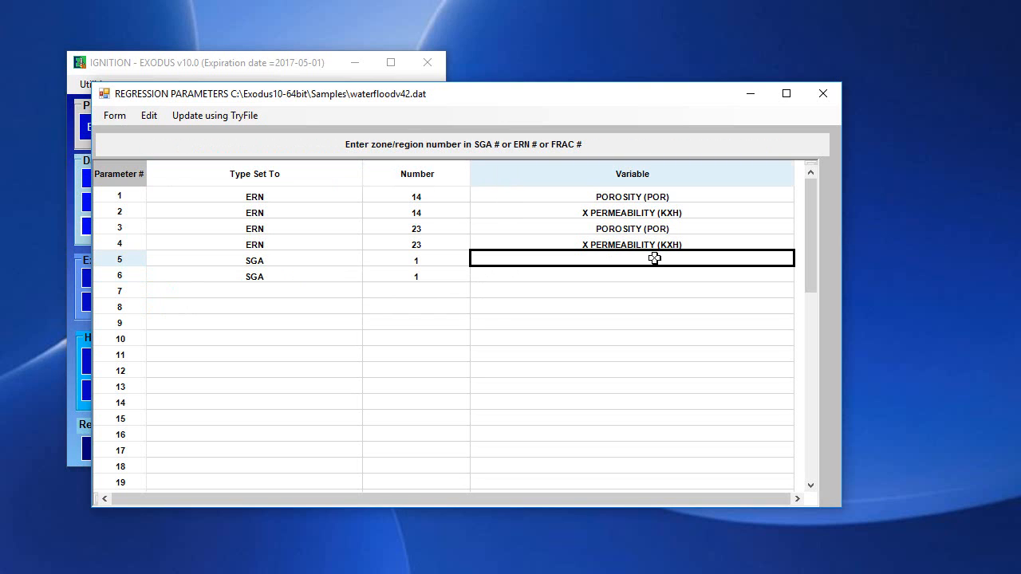
pyautogui.click(782, 260)
pyautogui.click(689, 283)
pyautogui.click(780, 274)
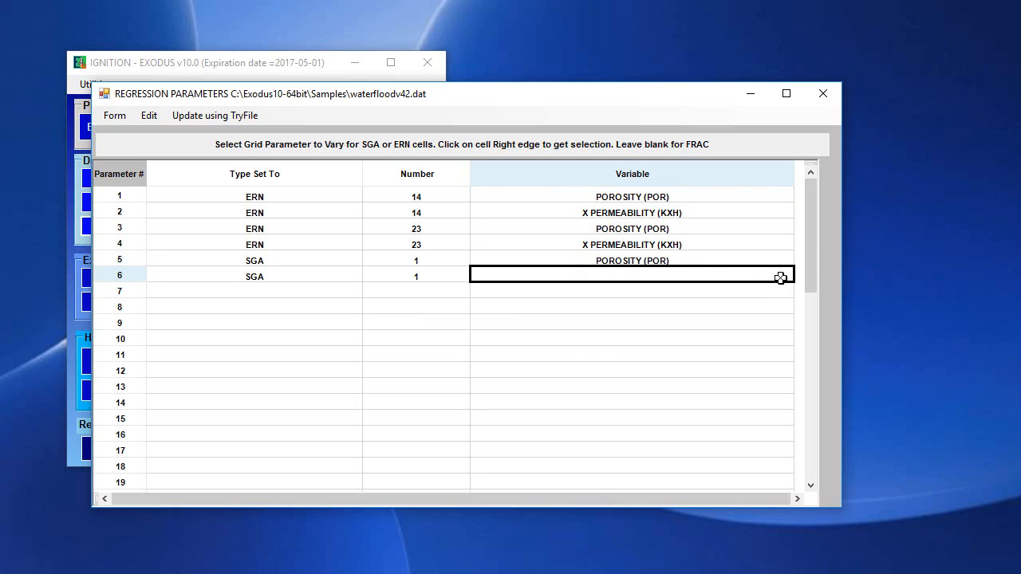
pyautogui.click(785, 276)
pyautogui.click(700, 310)
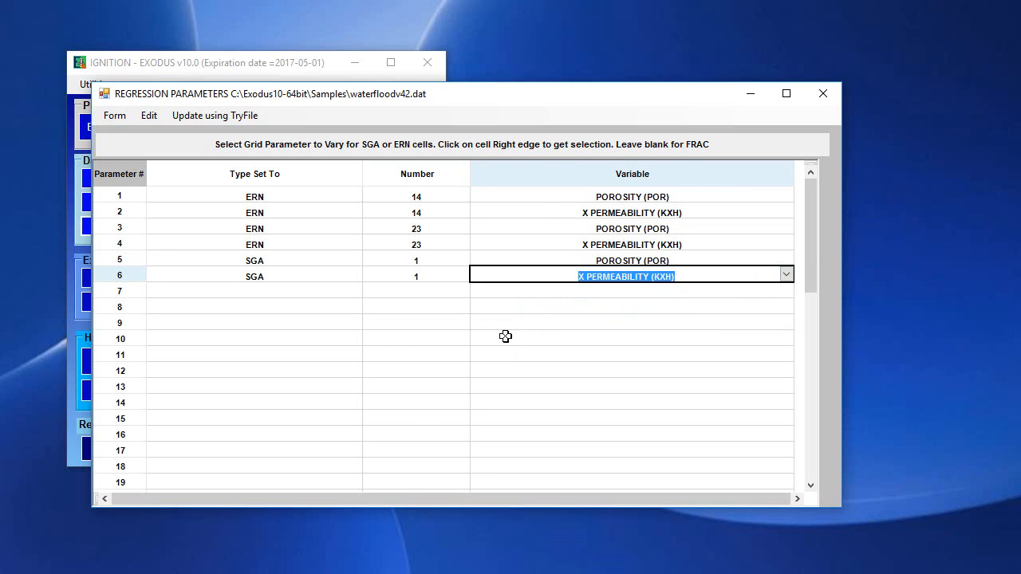
# Define regression parameter 7 as type SGA, number 2, with POROSITY (POR) as the variable
pyautogui.click(338, 292)
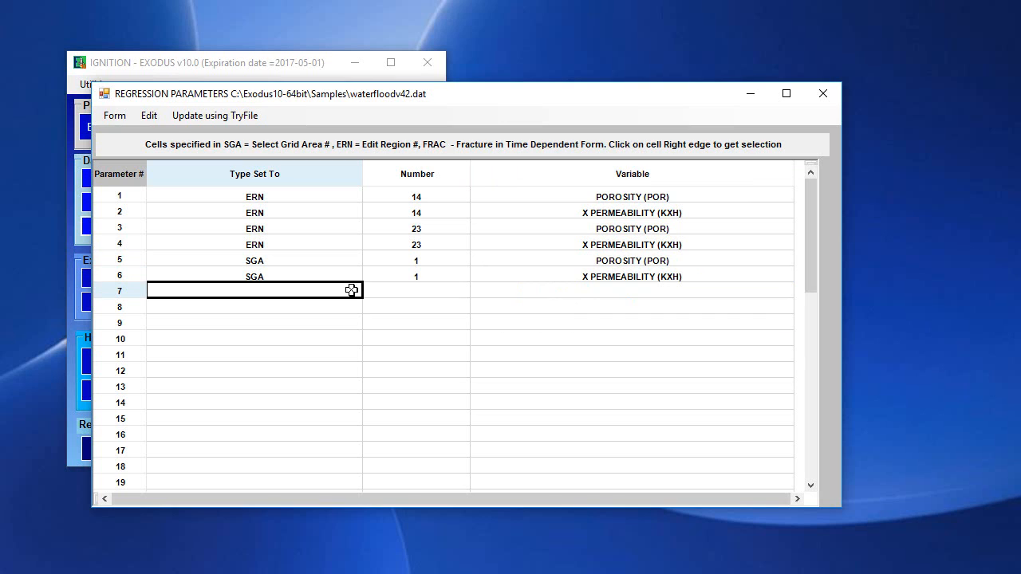
pyautogui.click(354, 292)
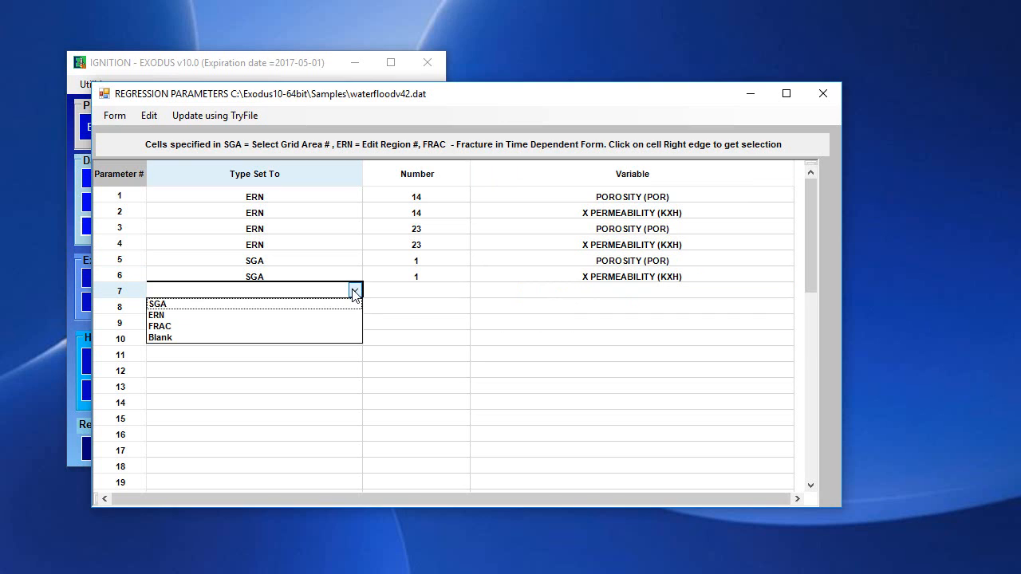
pyautogui.click(290, 304)
pyautogui.click(456, 289)
pyautogui.write('2')
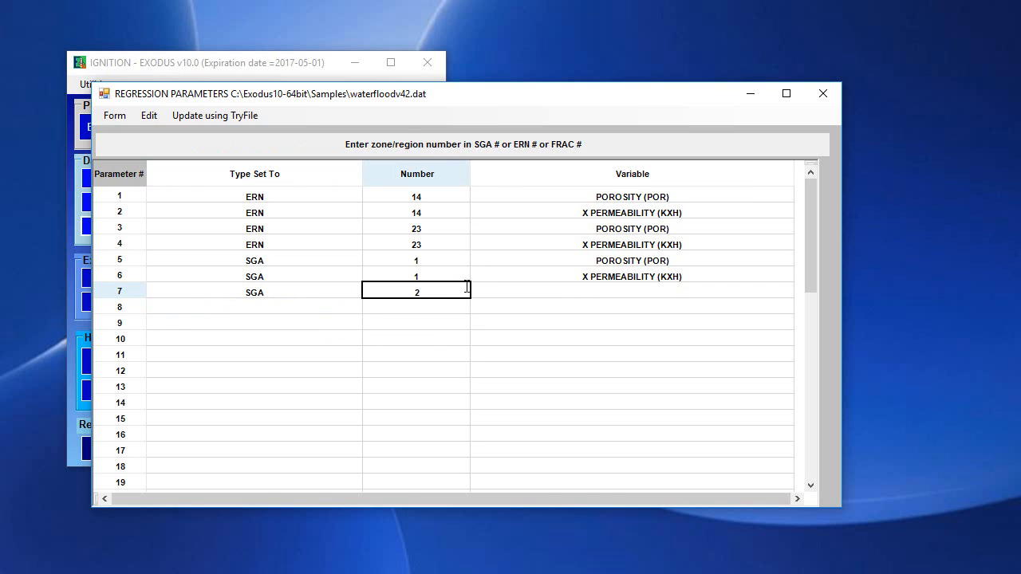
pyautogui.click(632, 297)
pyautogui.click(784, 292)
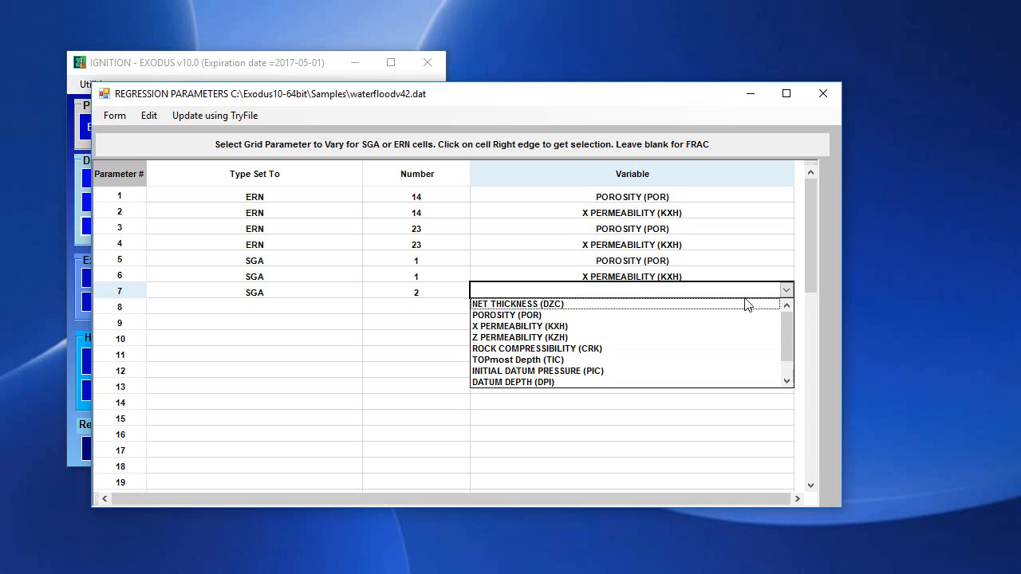
pyautogui.click(719, 316)
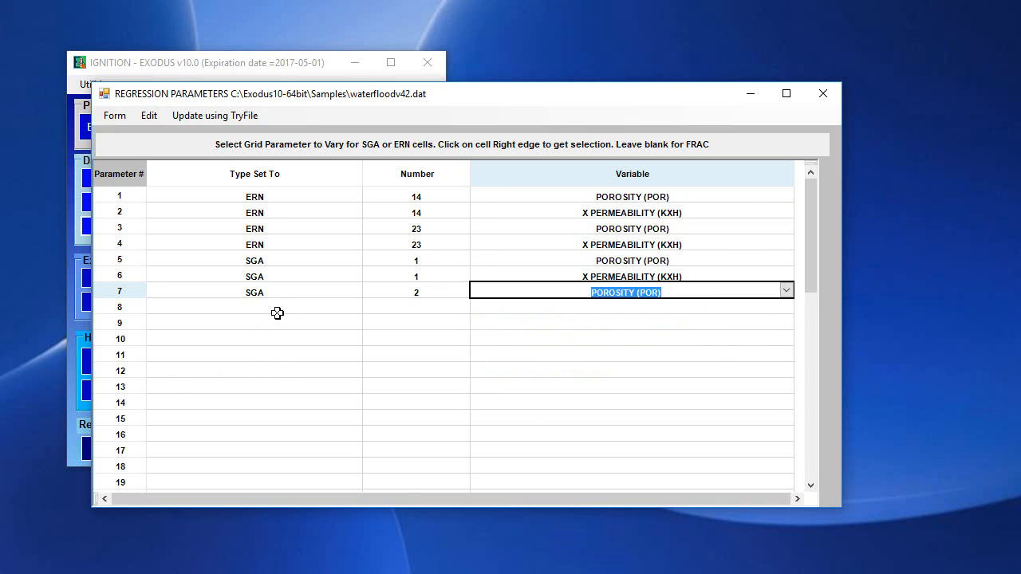
# Define regression parameter 8 as type SGA, number 2, with X PERMEABILITY (KXH) as the variable
pyautogui.click(342, 307)
pyautogui.click(352, 306)
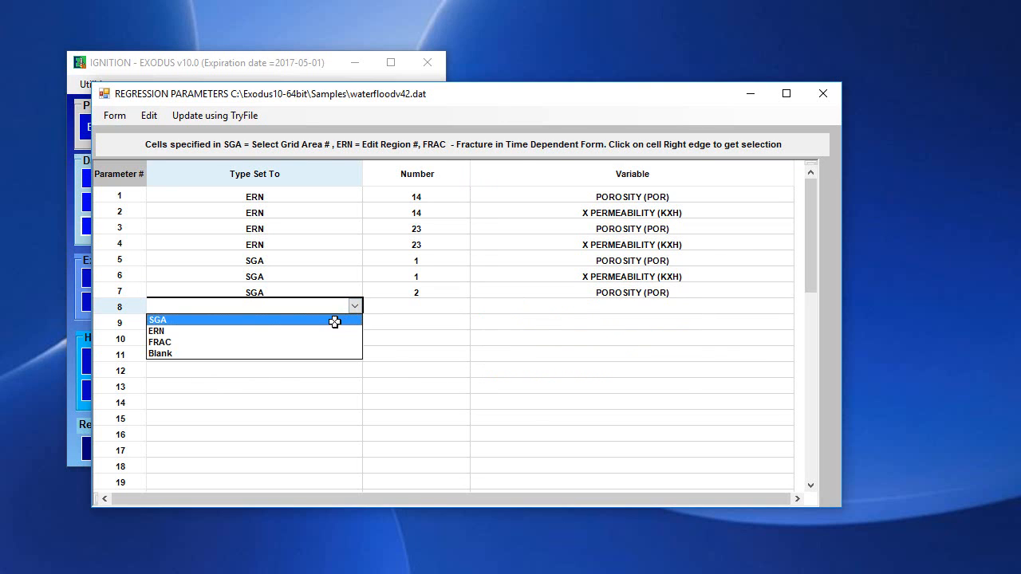
pyautogui.click(334, 322)
pyautogui.click(466, 311)
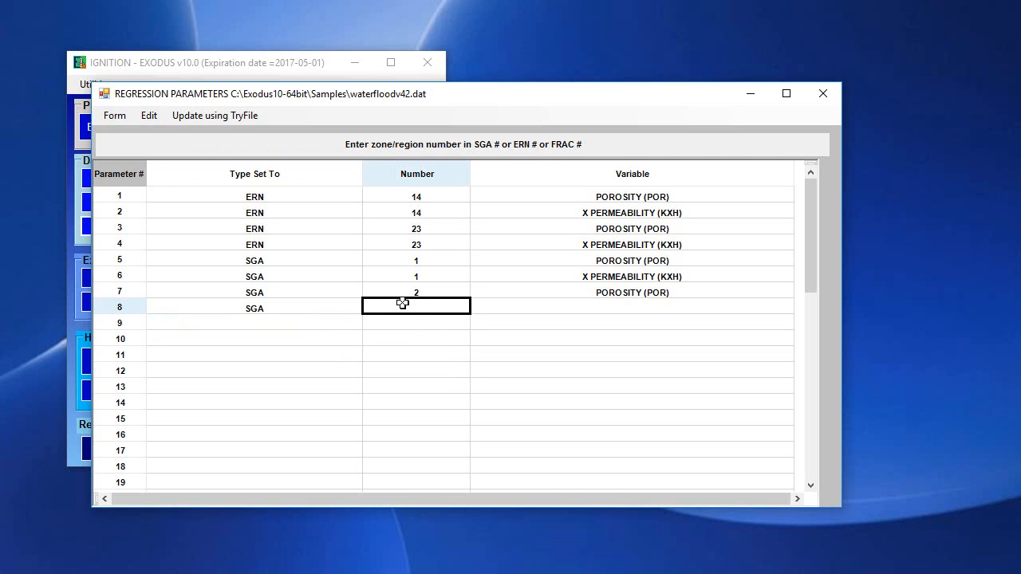
pyautogui.write('2')
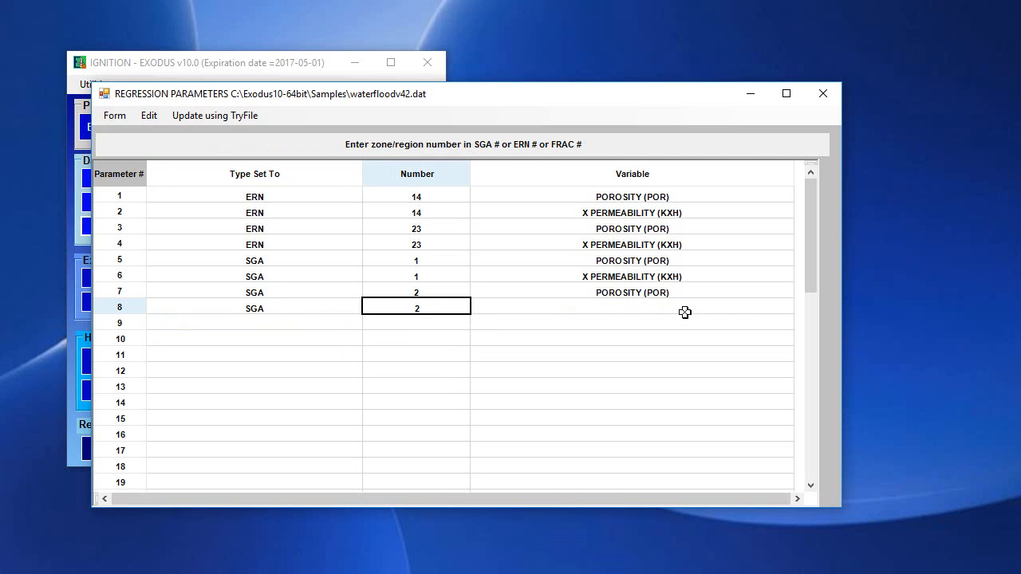
pyautogui.click(772, 308)
pyautogui.click(777, 310)
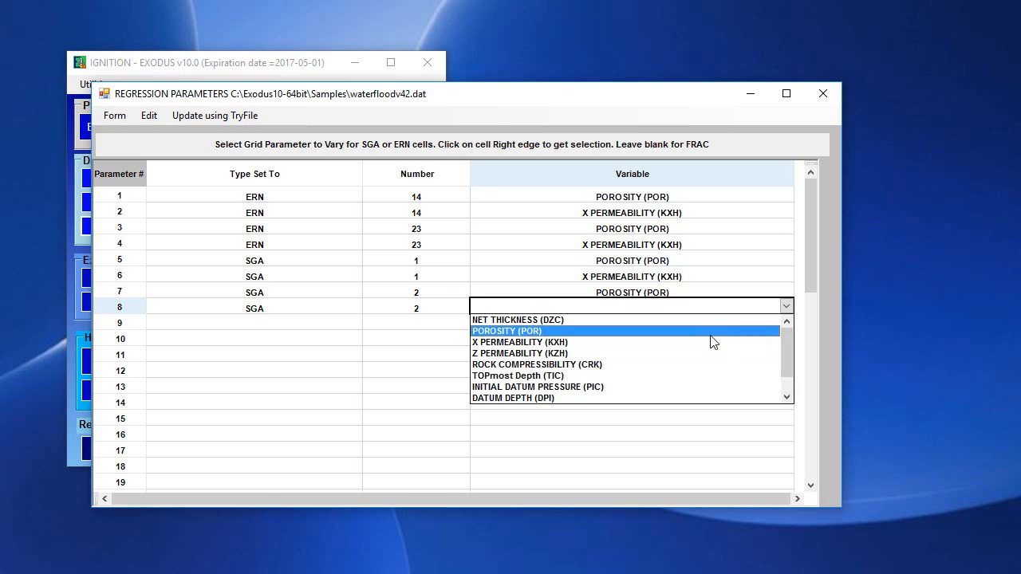
pyautogui.click(688, 342)
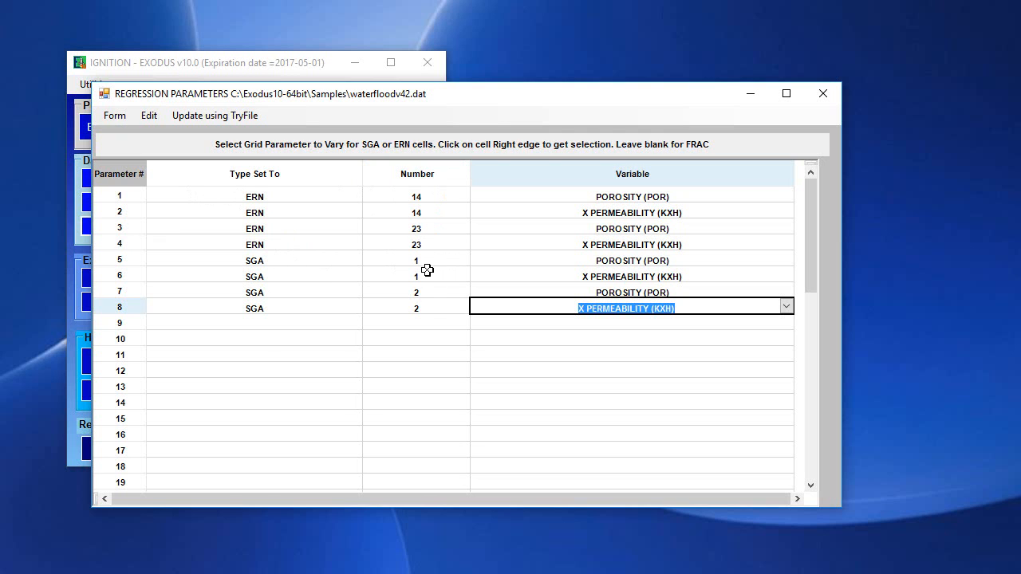
# Close the regression parameters form and start saving the model to an Exodus data file, acknowledging the gas cap notice
pyautogui.click(126, 117)
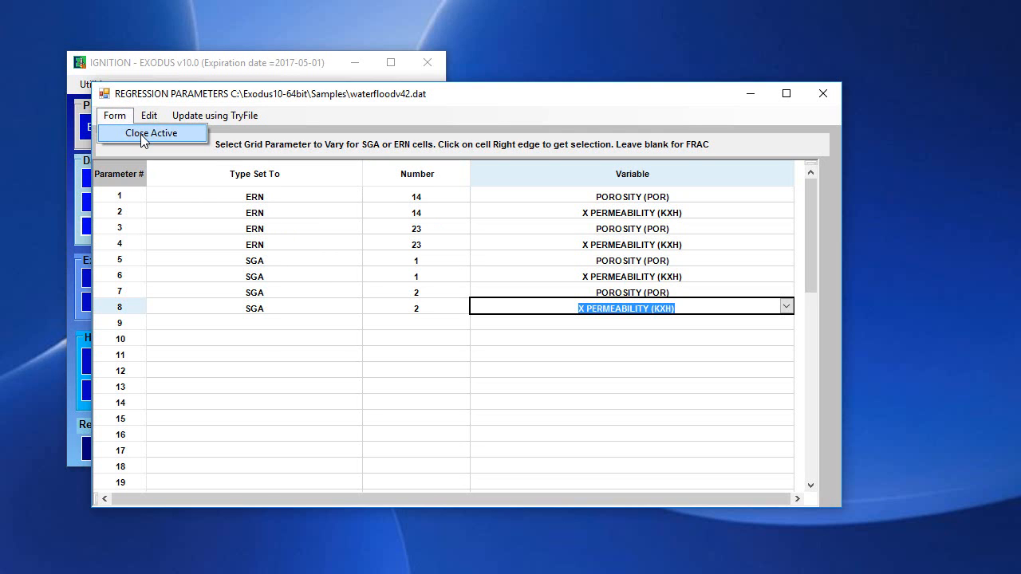
pyautogui.click(141, 134)
pyautogui.click(177, 193)
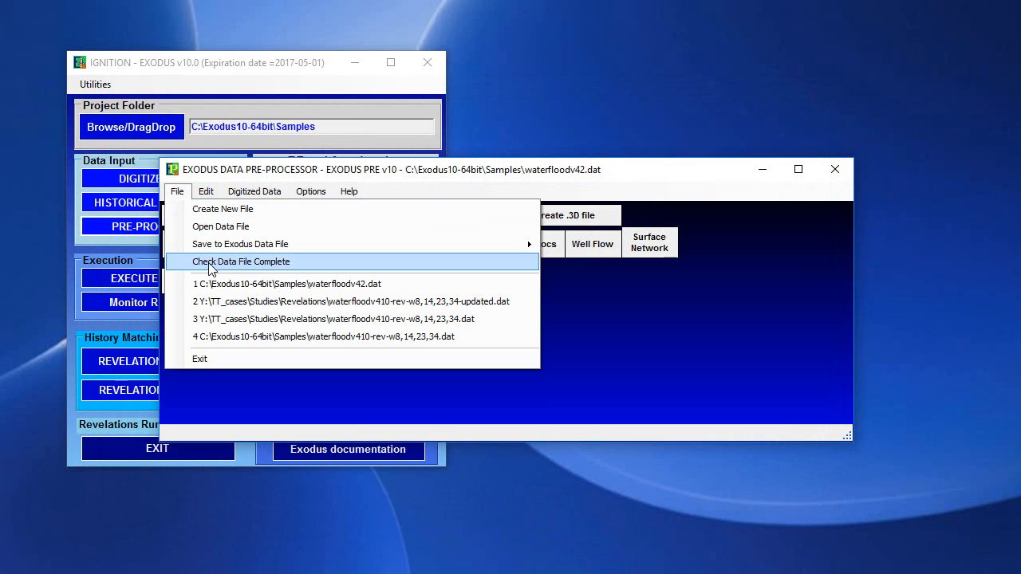
pyautogui.moveTo(467, 249)
pyautogui.click(640, 250)
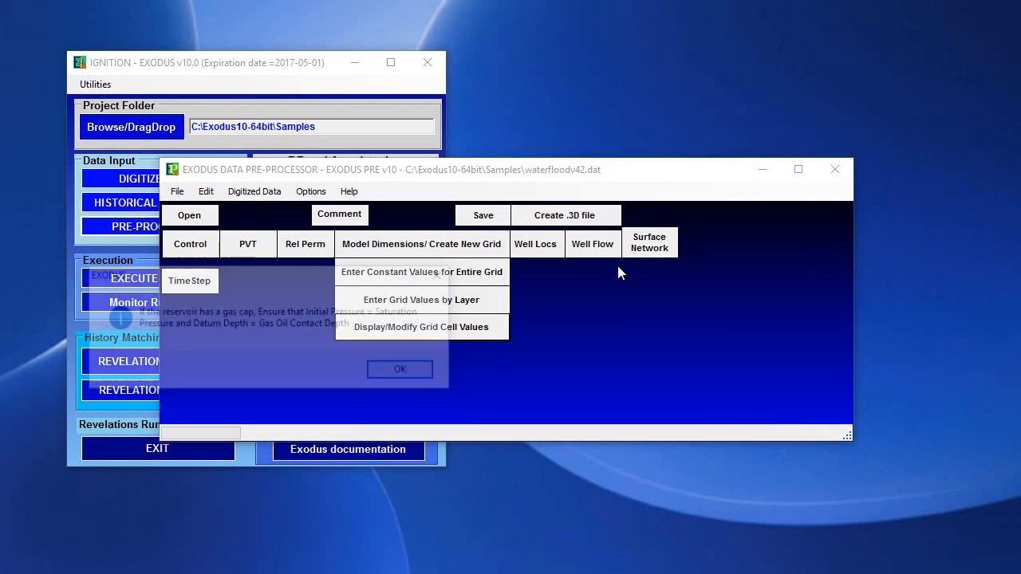
pyautogui.click(390, 375)
pyautogui.click(410, 372)
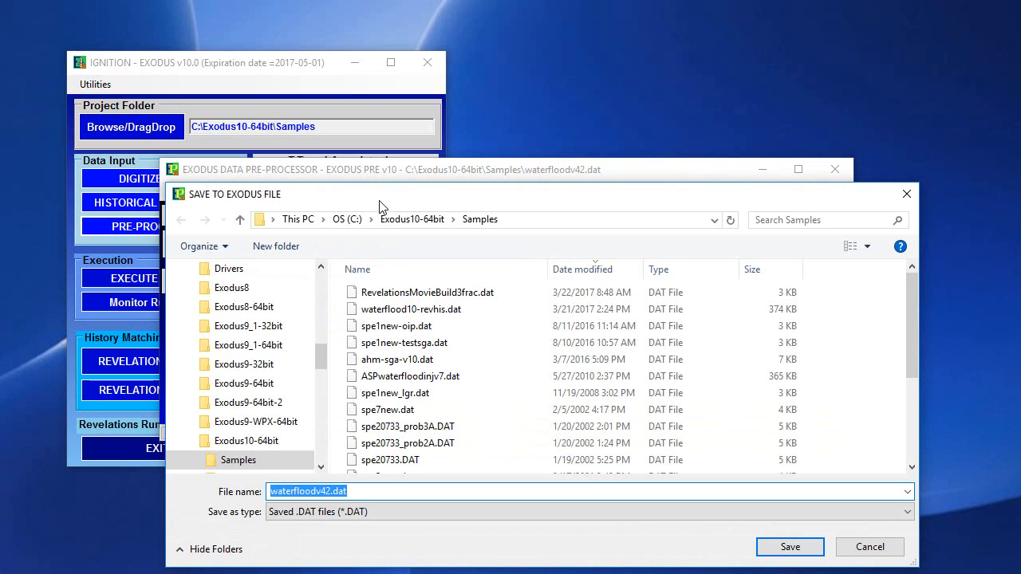
# Save the data file as waterfloodv10-w8,14,23,34.dat in the Samples folder
pyautogui.moveTo(379, 205); pyautogui.dragTo(318, 167)
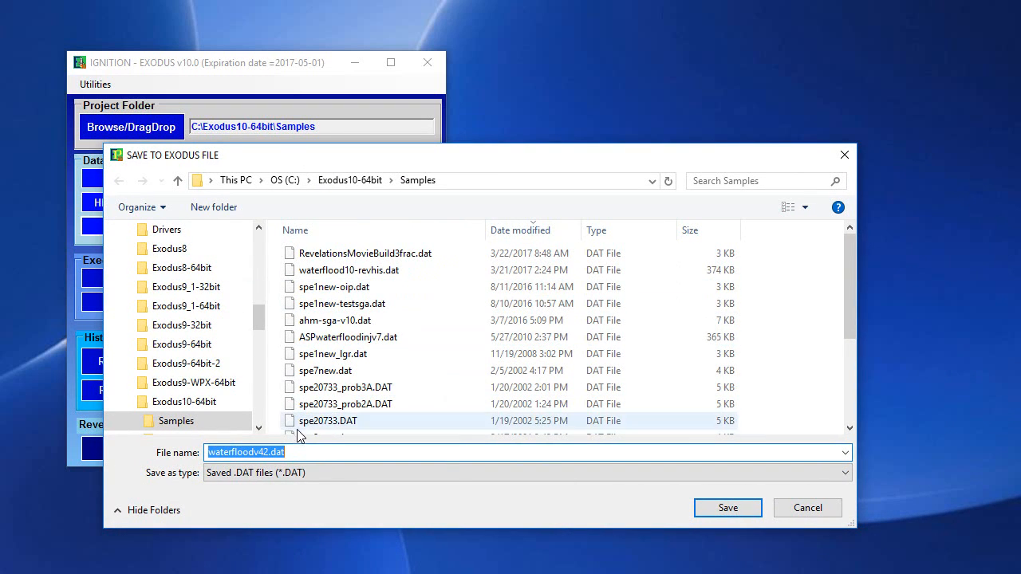
pyautogui.click(264, 452)
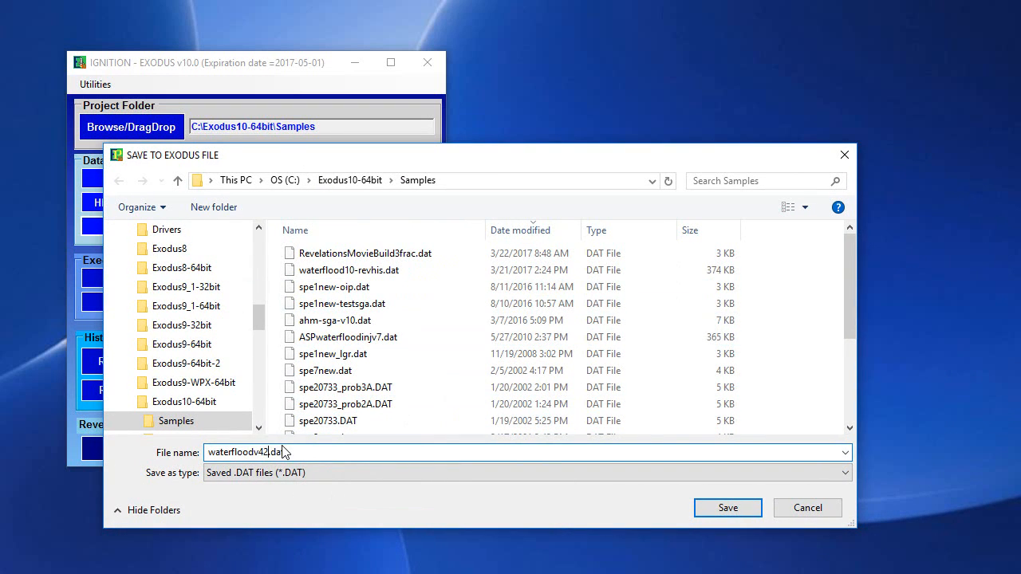
pyautogui.press('BackSpace')
pyautogui.press('Delete')
pyautogui.write('10')
pyautogui.write('-w')
pyautogui.write('c')
pyautogui.write('14')
pyautogui.write('.')
pyautogui.write('23,34')
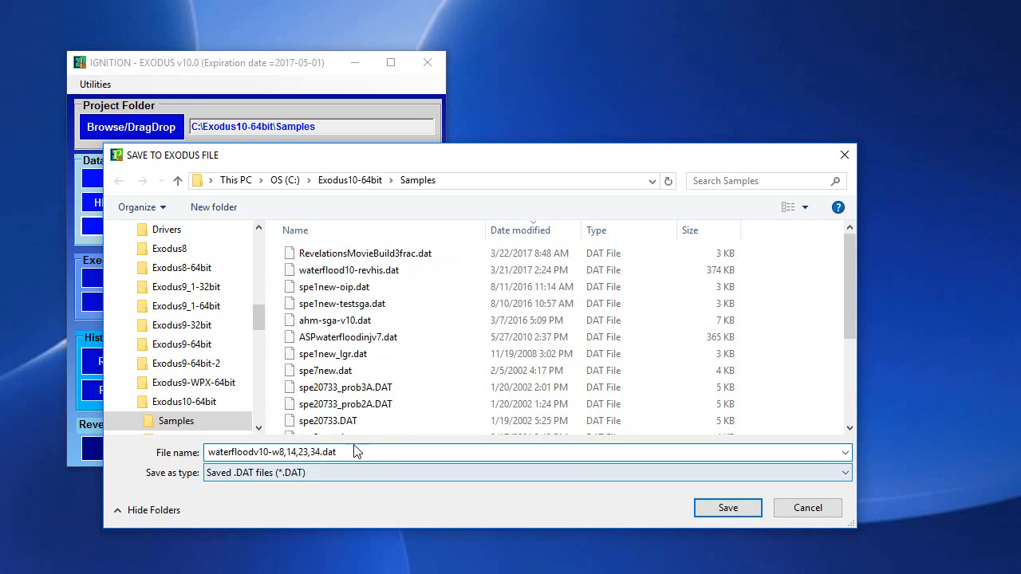
pyautogui.click(720, 511)
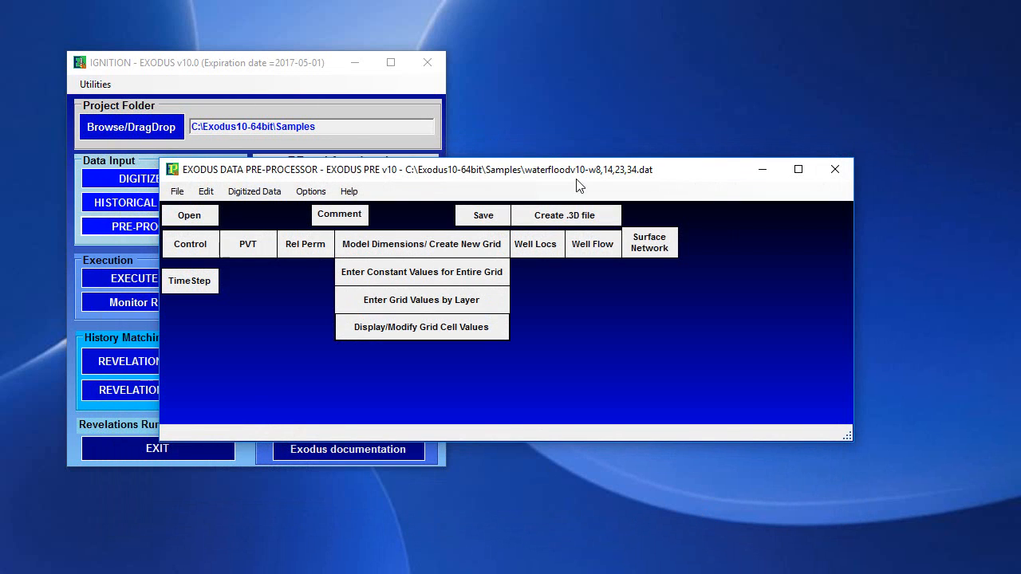